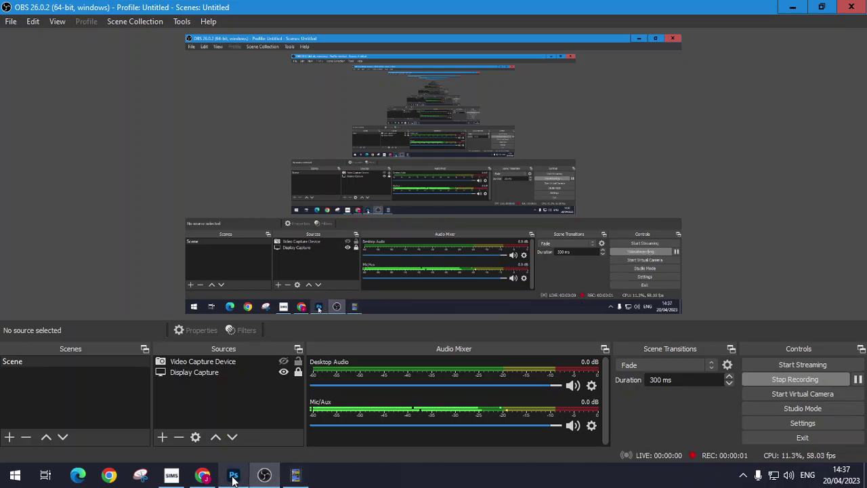
Bring Chrome forward and show the 'brno del zou' Google Images results.
left_click(203, 475)
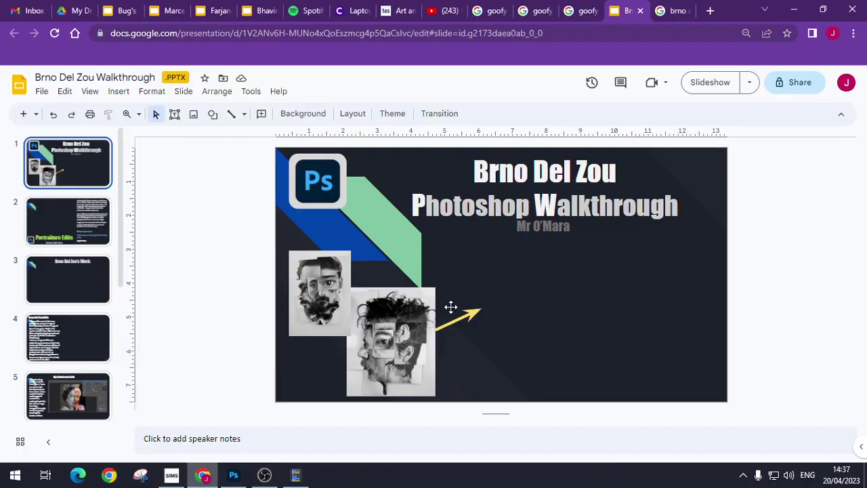
left_click(671, 11)
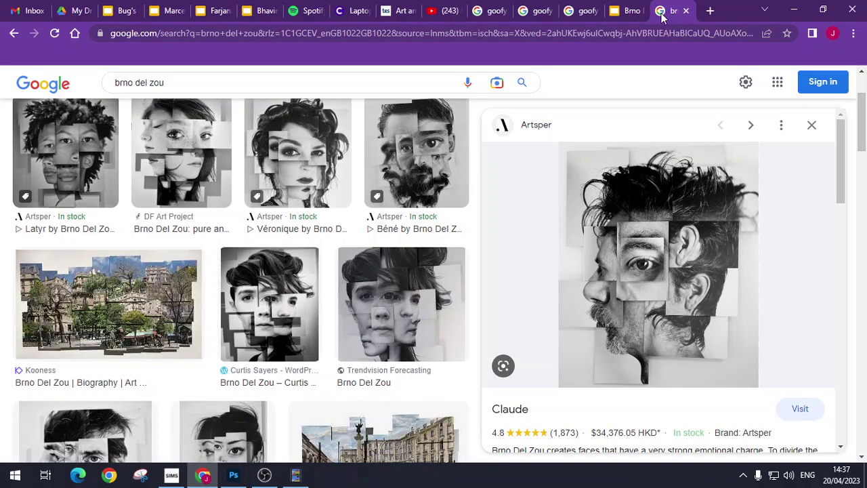
Scroll the Brno Del Zou results and briefly preview the fragmented schoolboy portrait example.
left_click(813, 128)
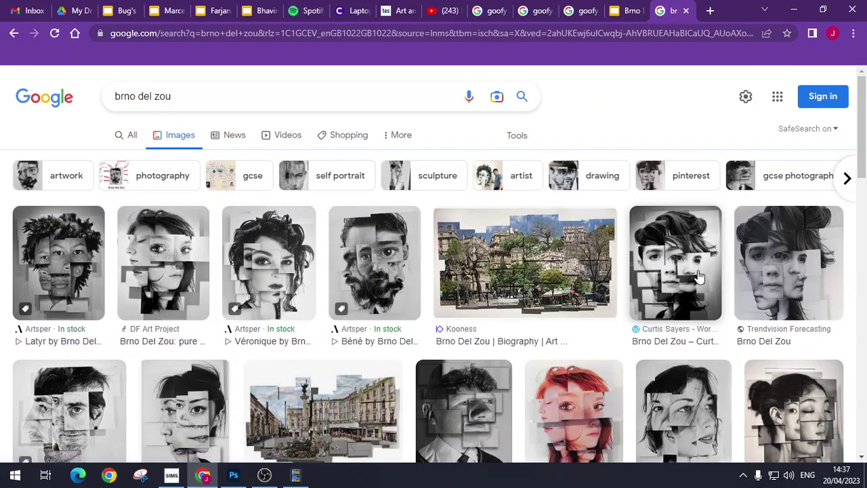
scroll(387, 402, "down", 3)
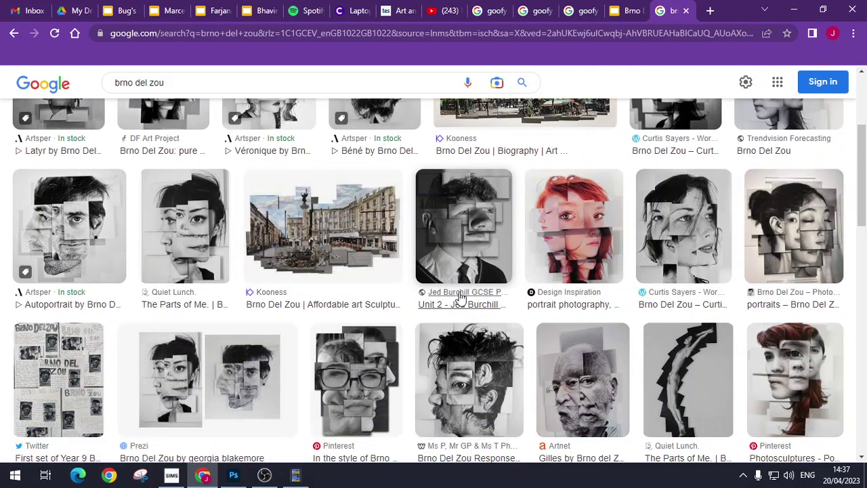
left_click(473, 238)
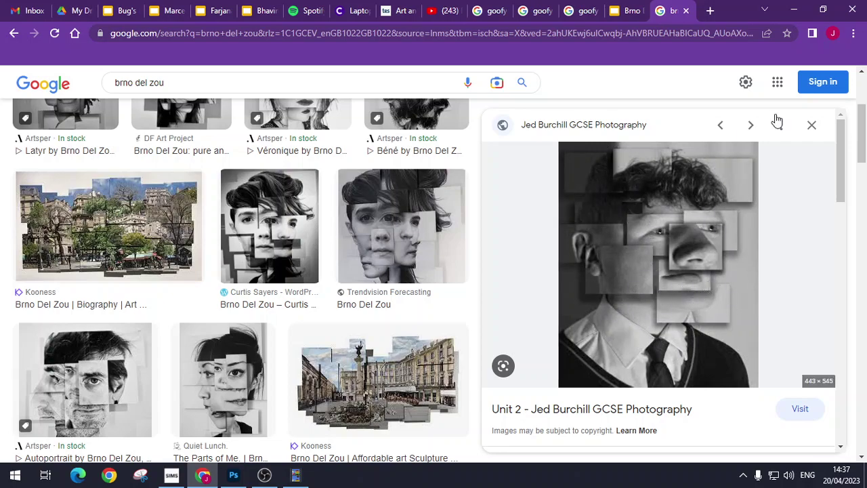
left_click(813, 126)
scroll(349, 342, "up", 1)
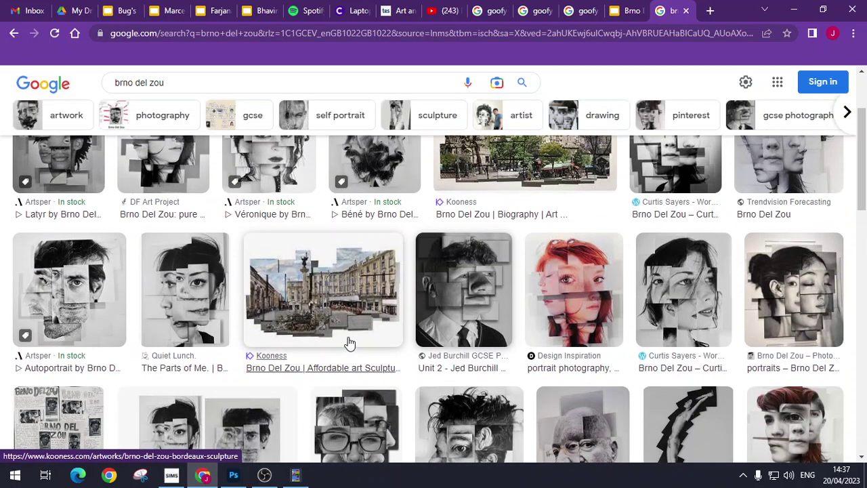
scroll(349, 342, "up", 2)
scroll(349, 343, "down", 3)
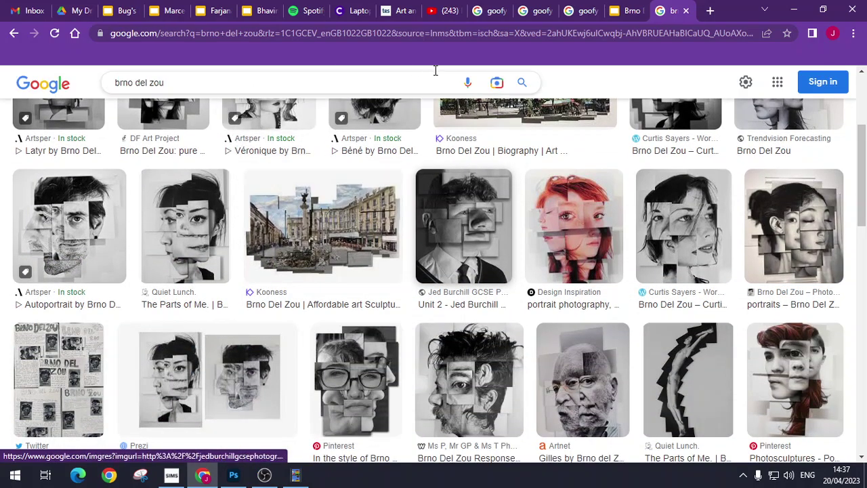
Cycle through the goofy-celebrity search tabs until the winking De Niro portrait is previewed.
left_click(492, 11)
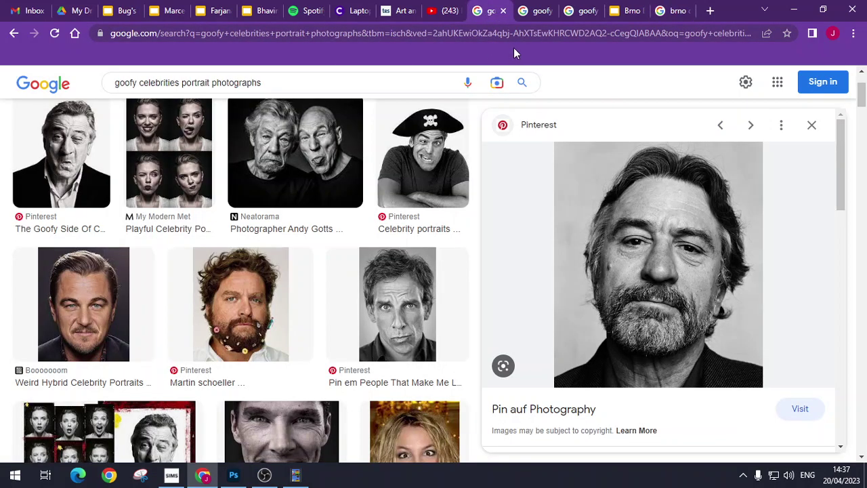
left_click(539, 12)
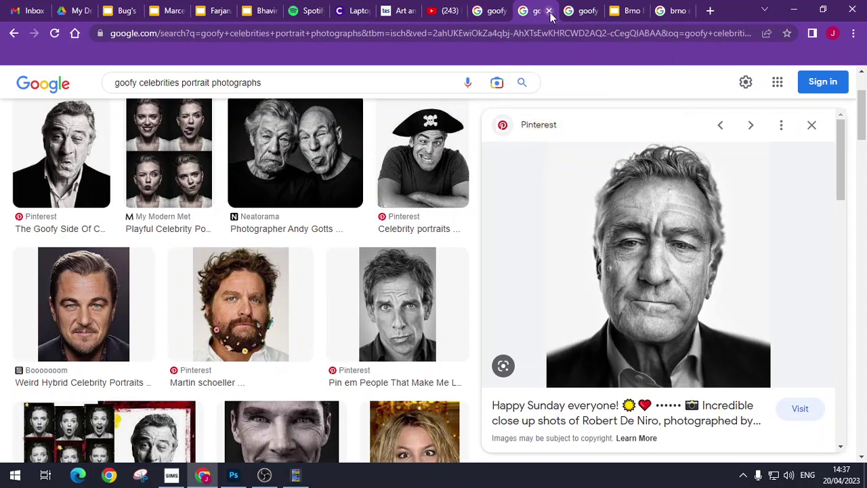
left_click(561, 12)
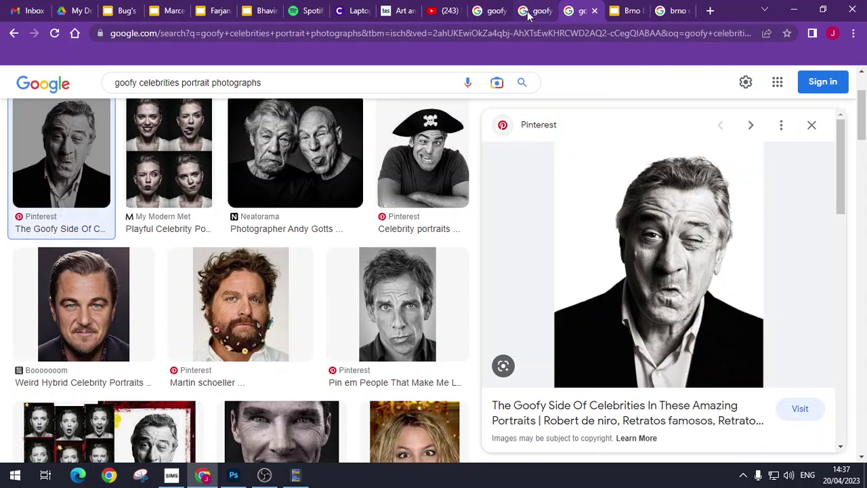
left_click(529, 13)
left_click(489, 11)
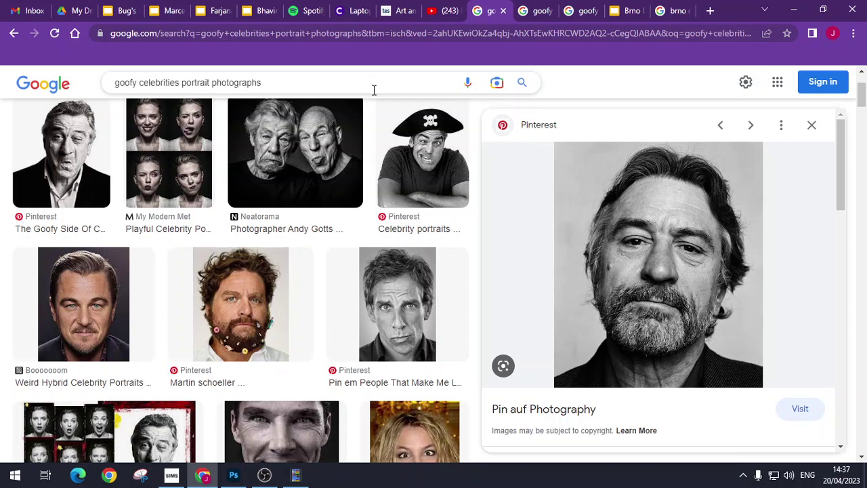
left_click(538, 13)
left_click(576, 16)
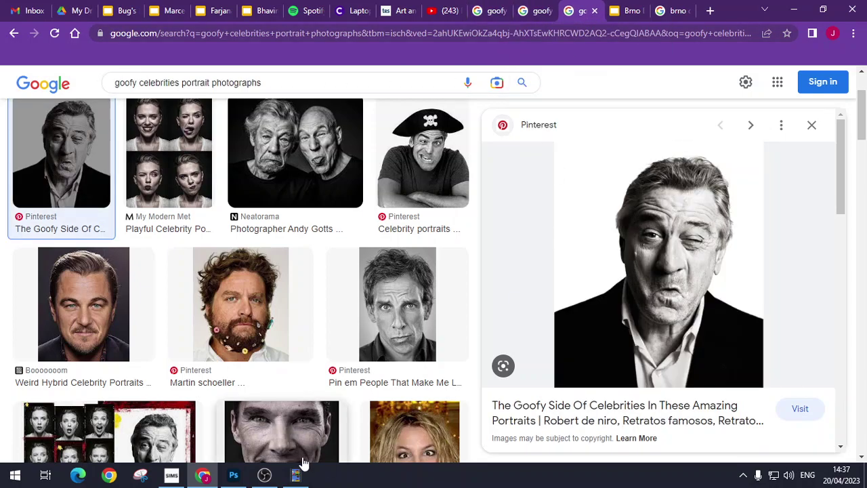
Switch to Photoshop and review the Untitled-1 and Untitled-3 De Niro portraits.
left_click(232, 477)
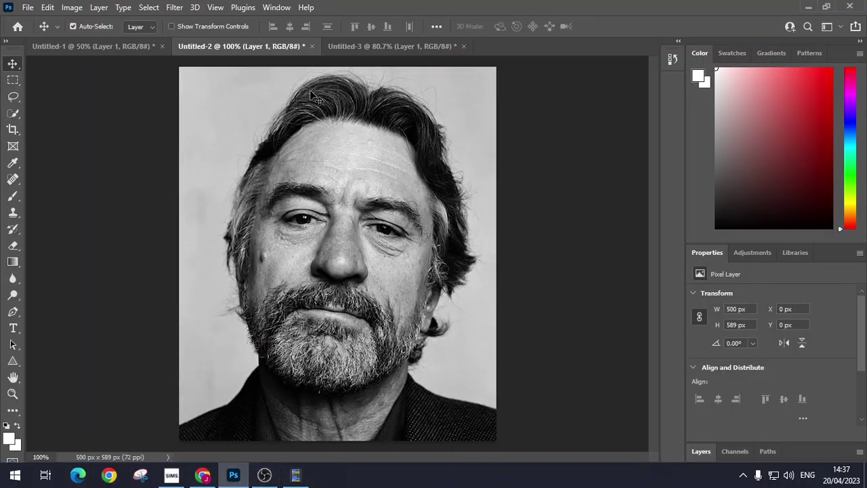
left_click(145, 46)
left_click(398, 48)
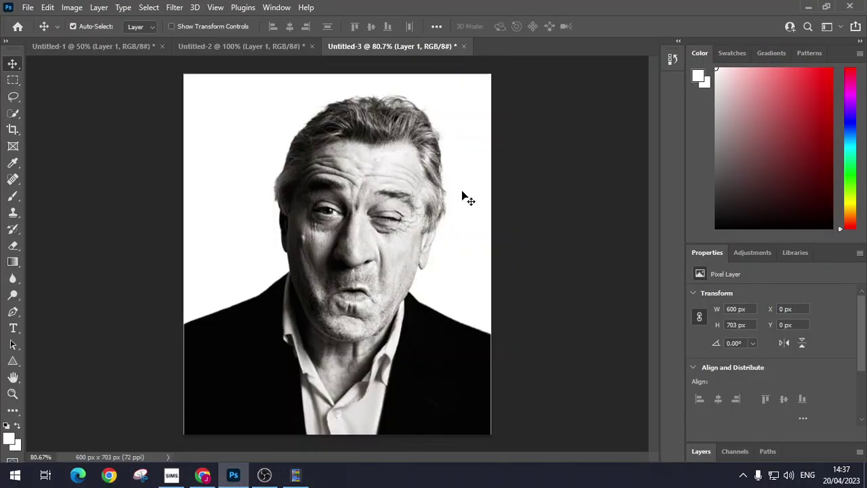
left_click(134, 46)
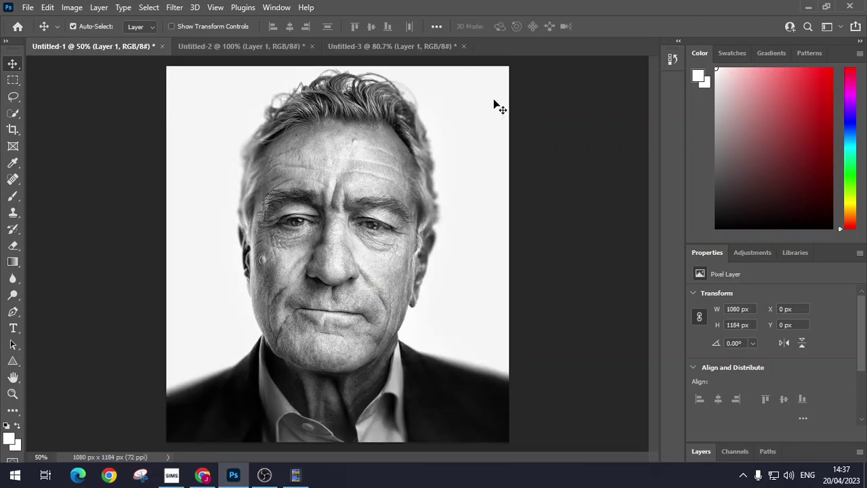
Create a blank white 608 × 745 px document (Untitled-4) from the Clipboard preset.
key("ctrl+n")
key("Return")
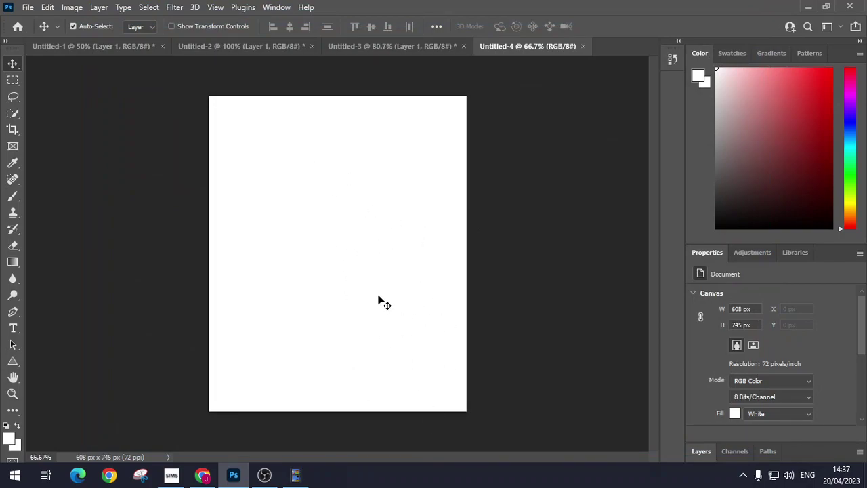
left_click(351, 42)
Crop the winking Untitled-3 portrait from 600 × 703 px to 481 × 638 px.
left_click(242, 45)
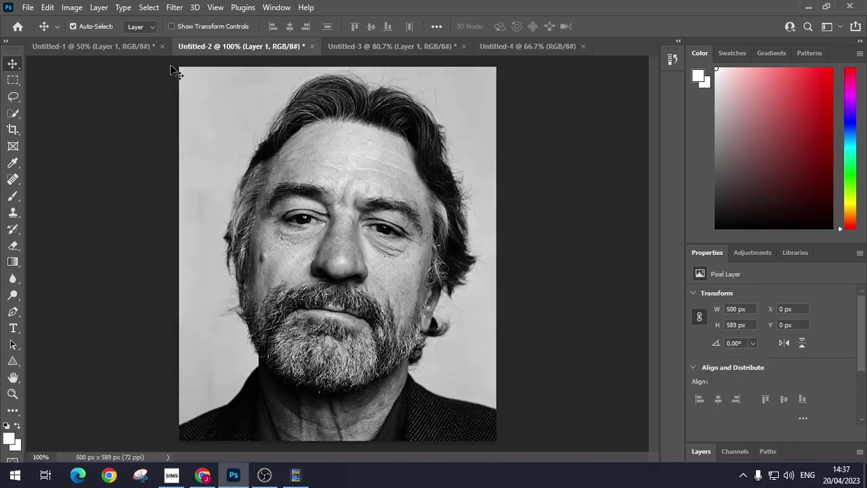
left_click(403, 48)
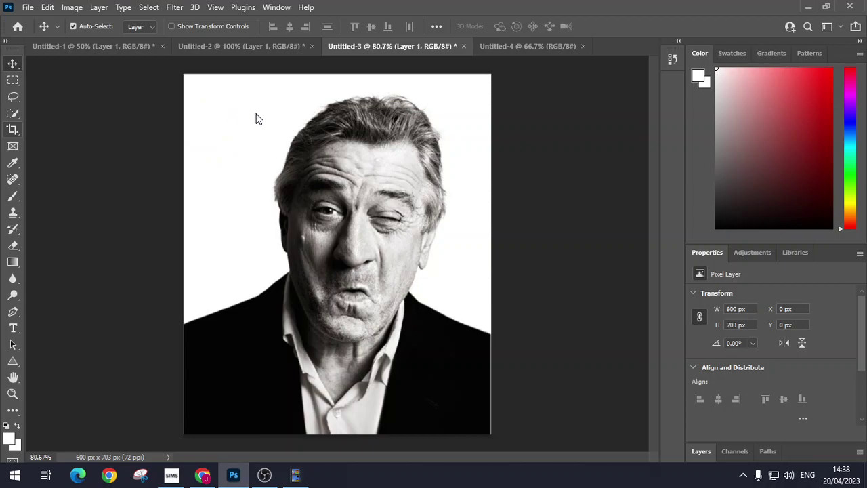
key("c")
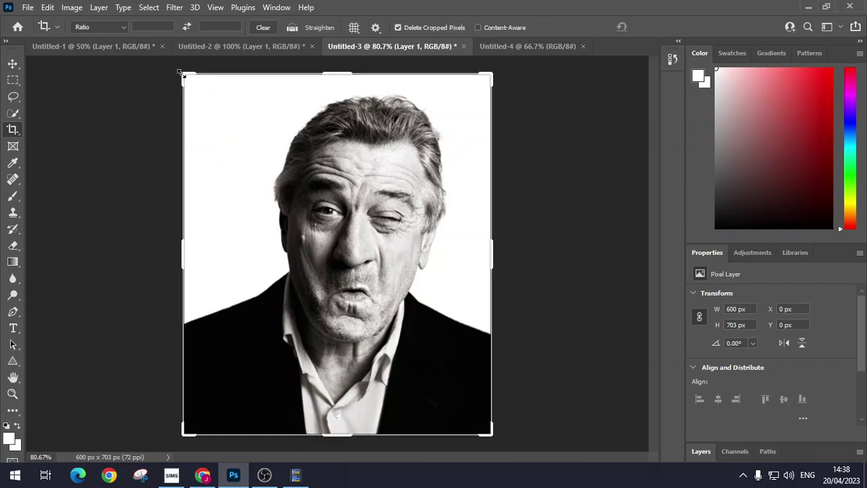
left_click_drag(201, 80, 201, 80)
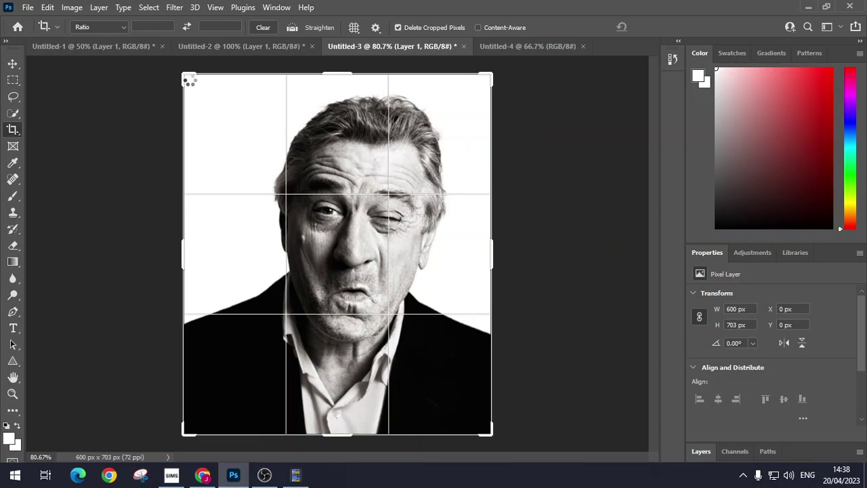
left_click_drag(190, 77, 205, 84)
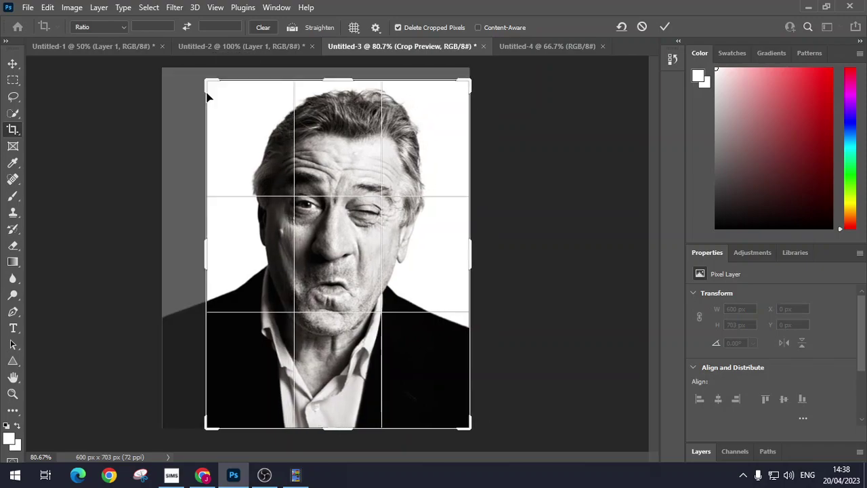
left_click_drag(471, 432, 464, 408)
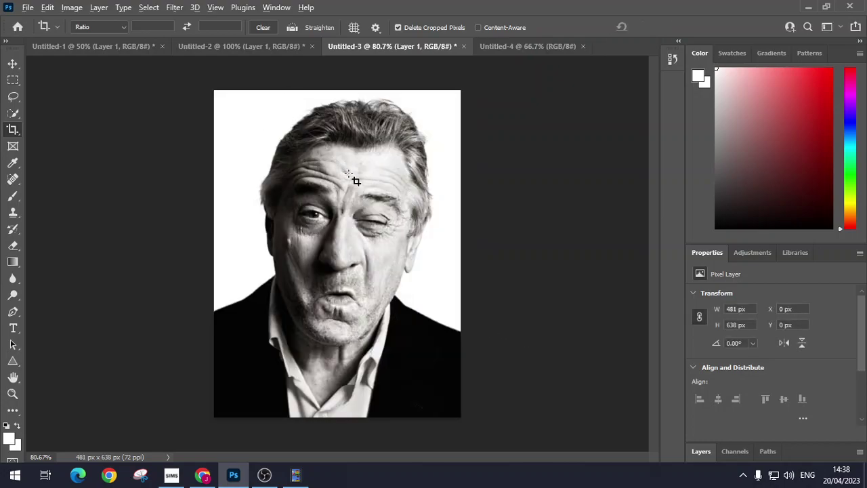
Paste a 290 × 266 px rectangle around Untitled-1's left eye into Untitled-4.
left_click(279, 48)
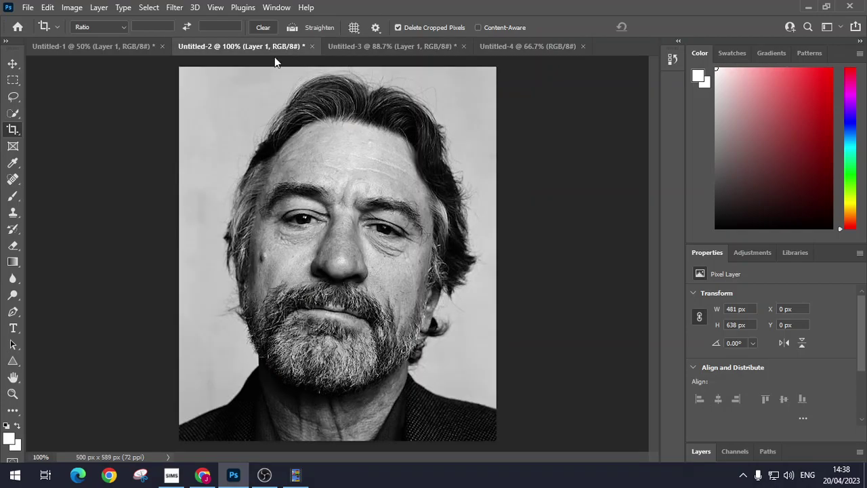
left_click(118, 49)
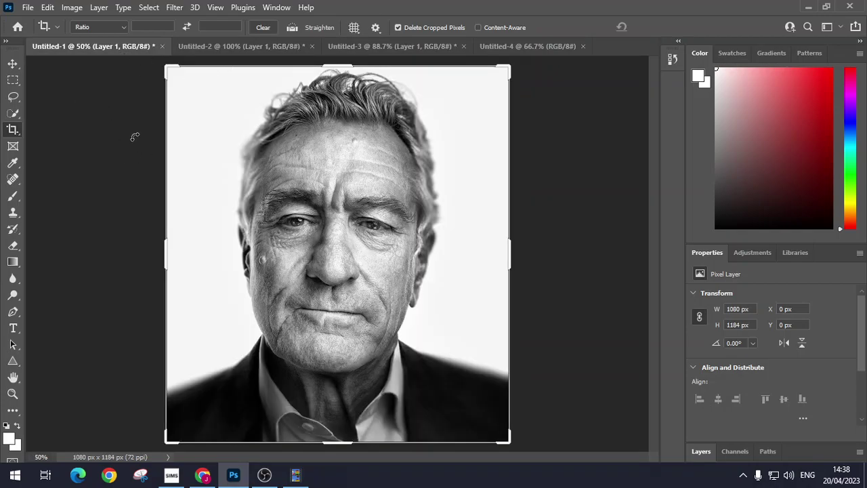
left_click(18, 84)
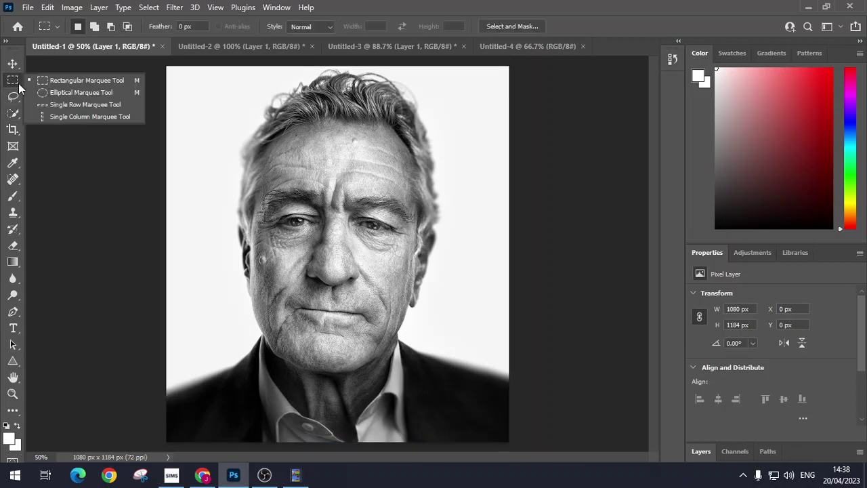
left_click(104, 80)
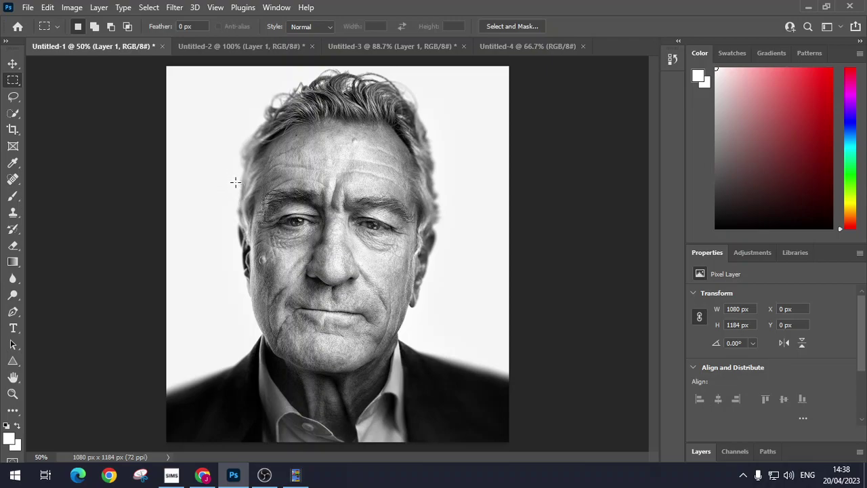
left_click_drag(234, 180, 327, 264)
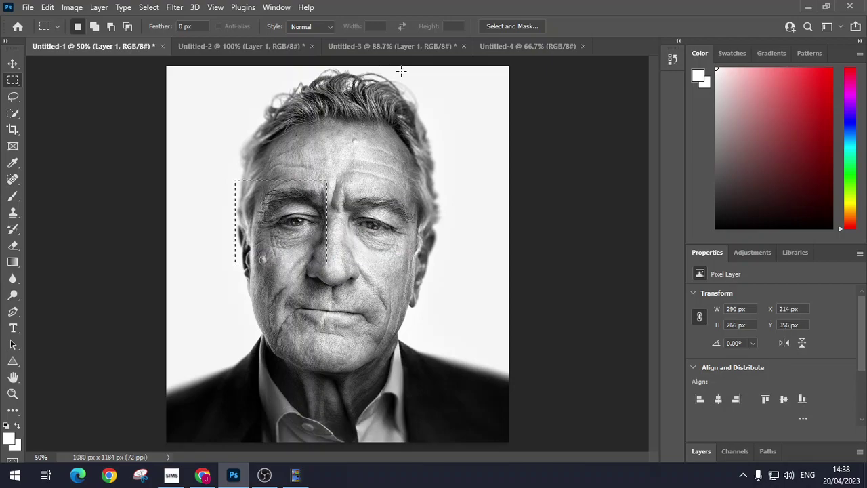
left_click(529, 46)
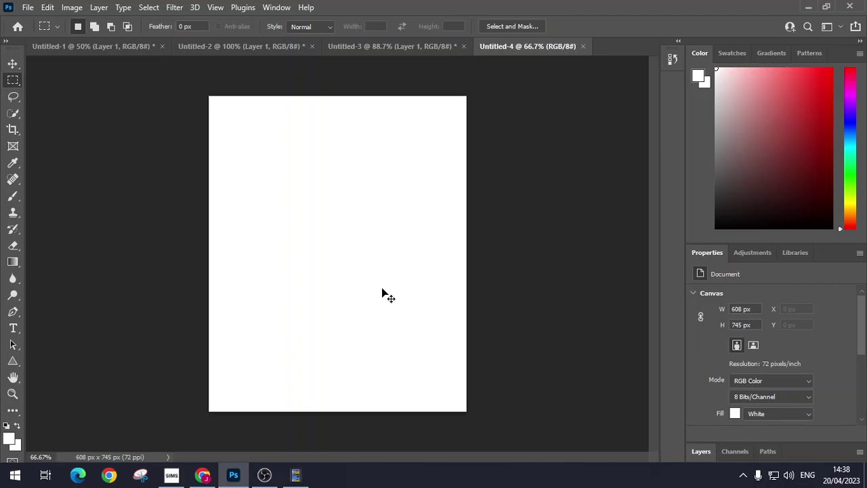
key("ctrl+v")
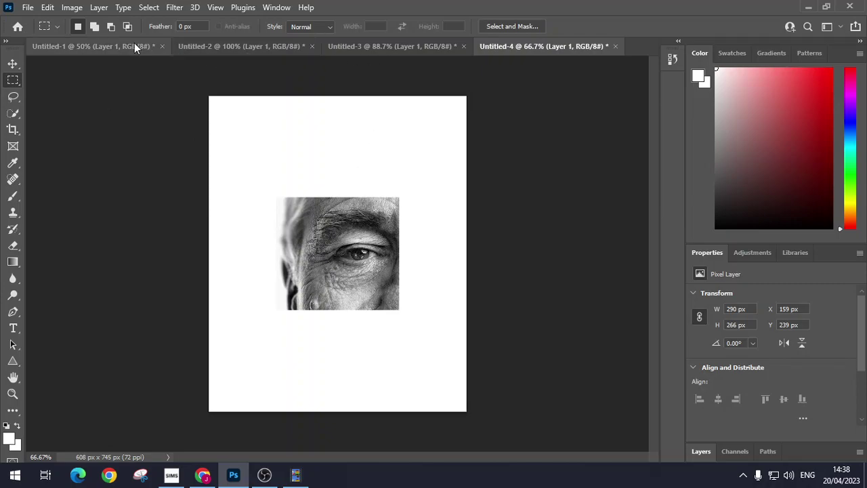
Paste a 474 × 282 px chin-and-collar patch from Untitled-1 into Untitled-4 as a layer.
left_click(112, 43)
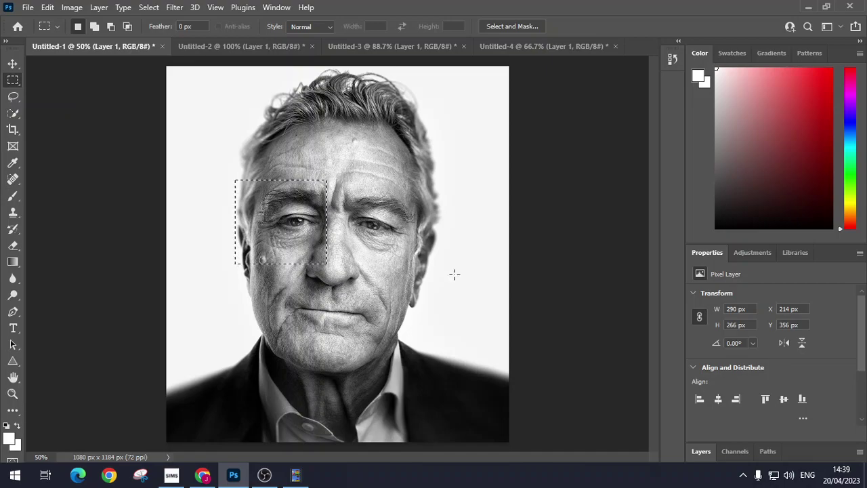
left_click_drag(333, 316, 484, 405)
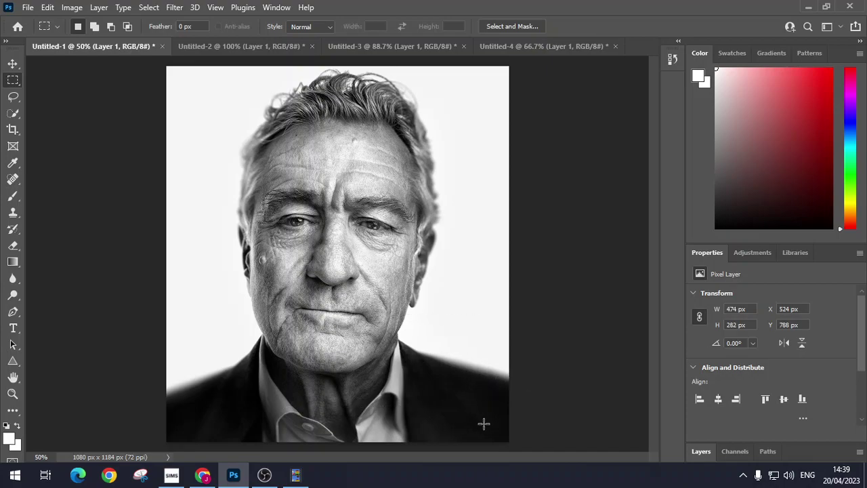
left_click(527, 46)
key("ctrl+v")
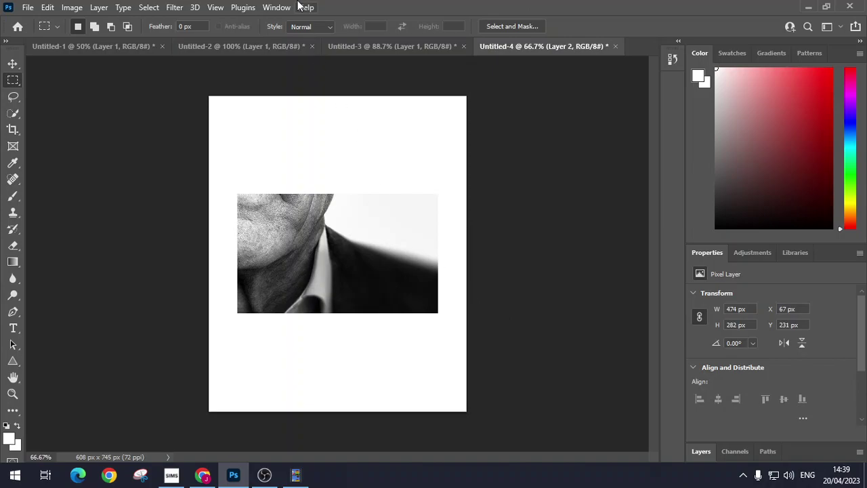
left_click(368, 46)
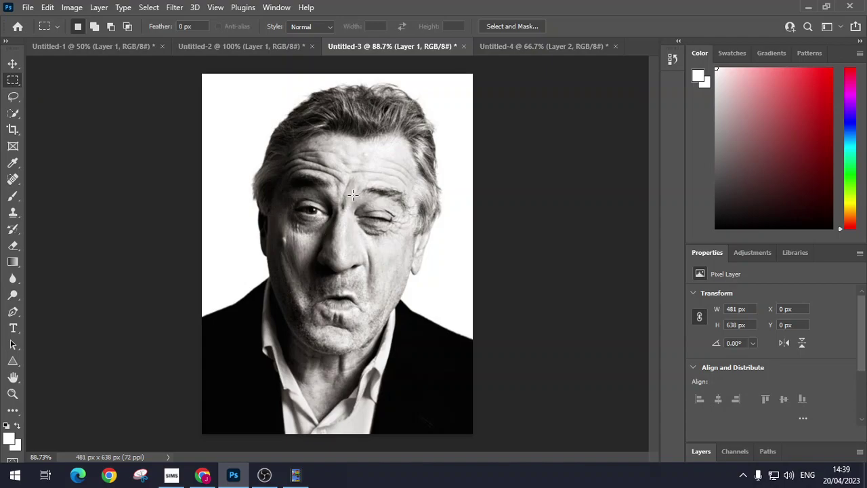
Paste the winking eye and pursed mouth from Untitled-3 into the collage as separate pieces.
left_click_drag(351, 192, 406, 263)
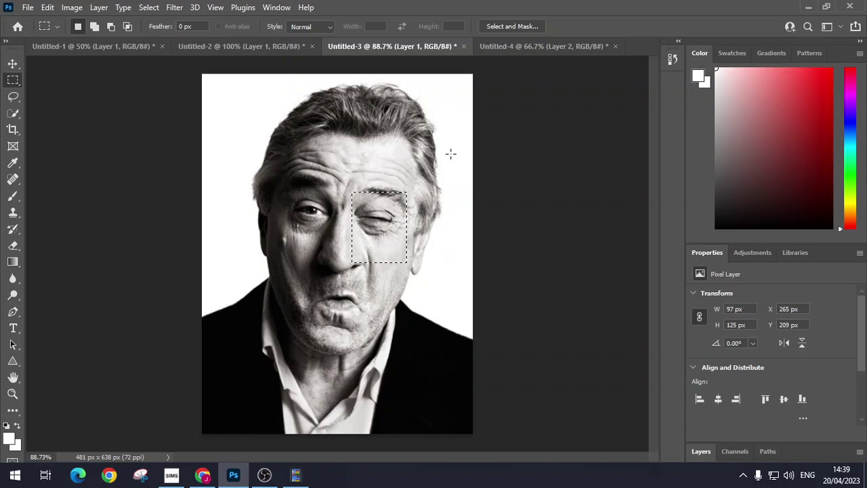
key("ctrl+Tab")
key("ctrl+v")
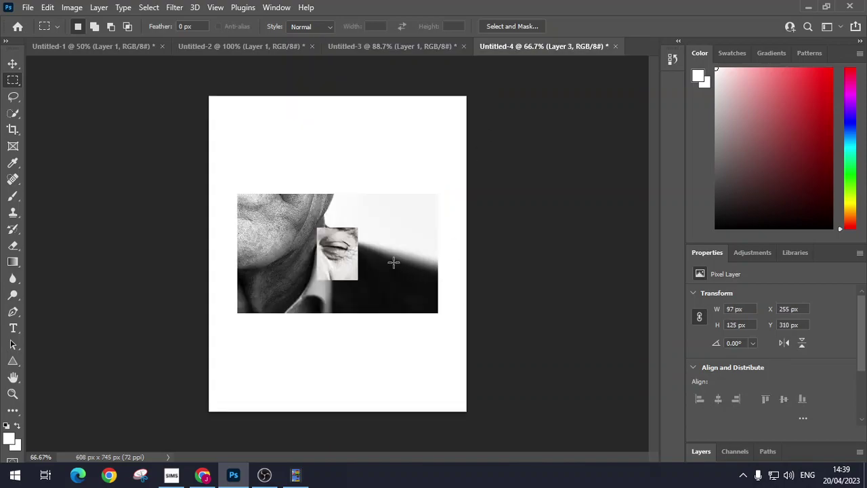
left_click(386, 48)
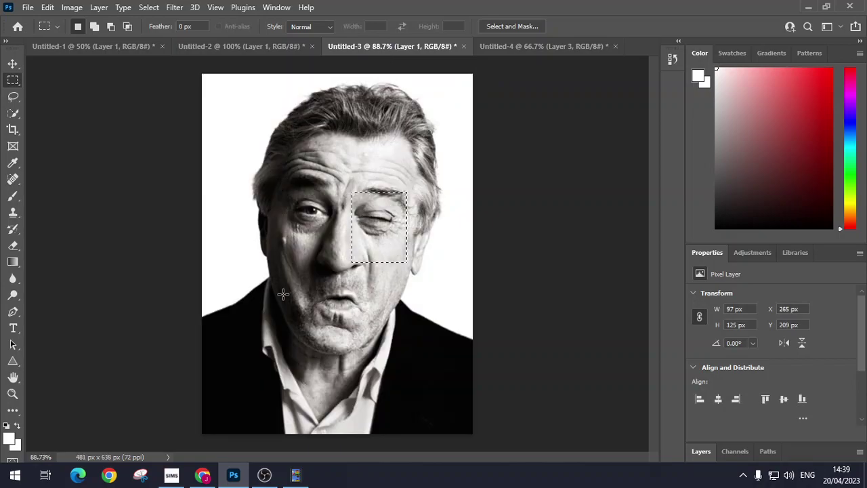
left_click_drag(265, 283, 339, 321)
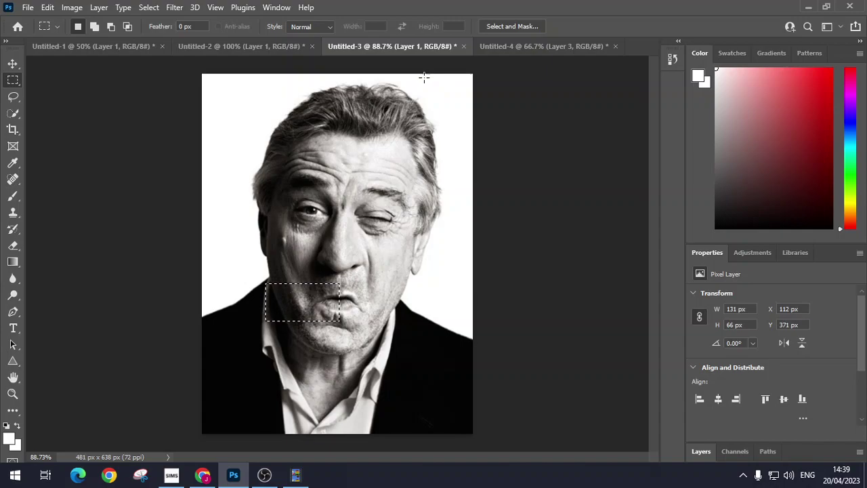
left_click(511, 47)
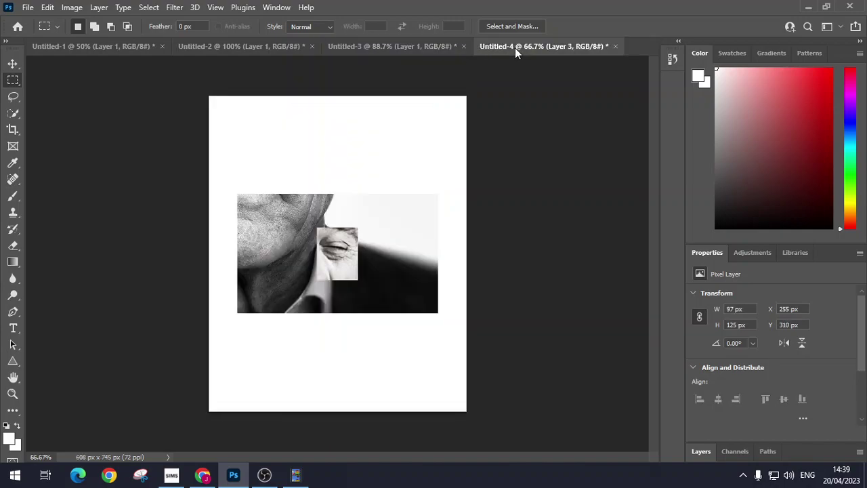
key("ctrl+v")
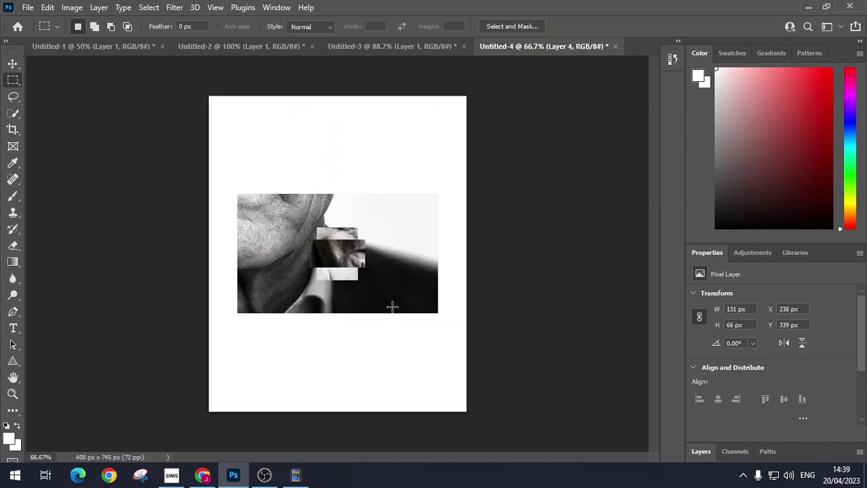
Paste a beard-and-upper-lip strip from the bearded Untitled-2 portrait into the collage.
left_click(288, 49)
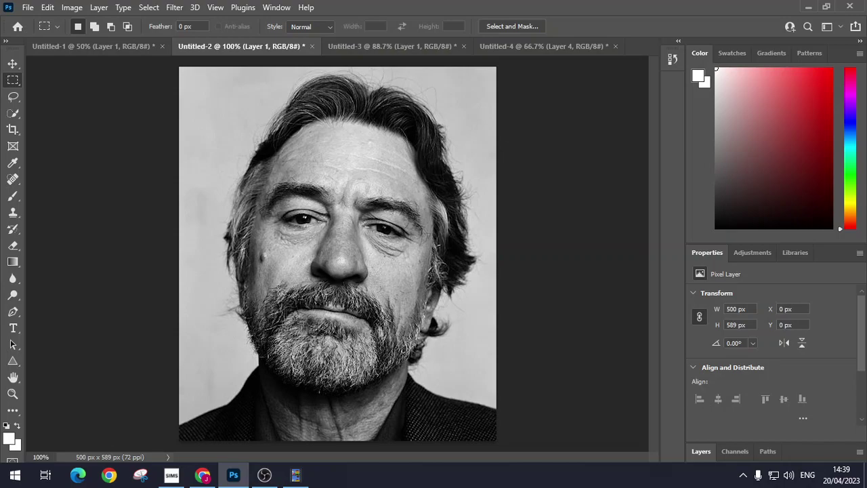
left_click_drag(228, 285, 455, 342)
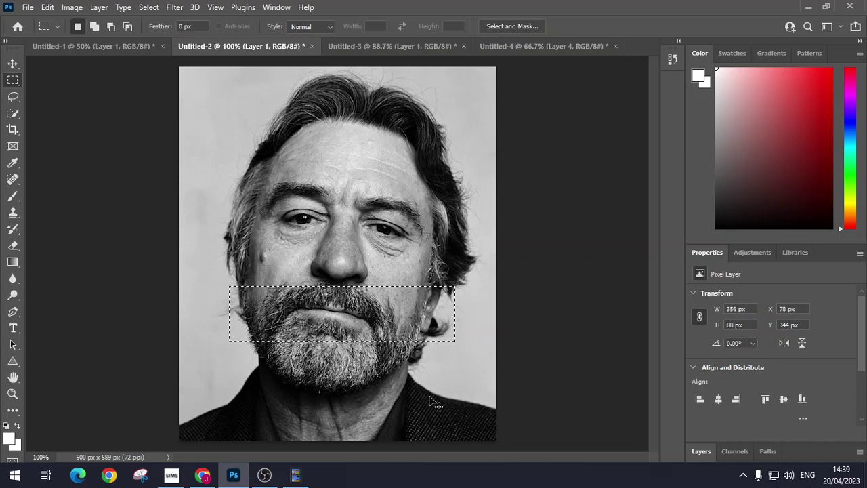
left_click(531, 47)
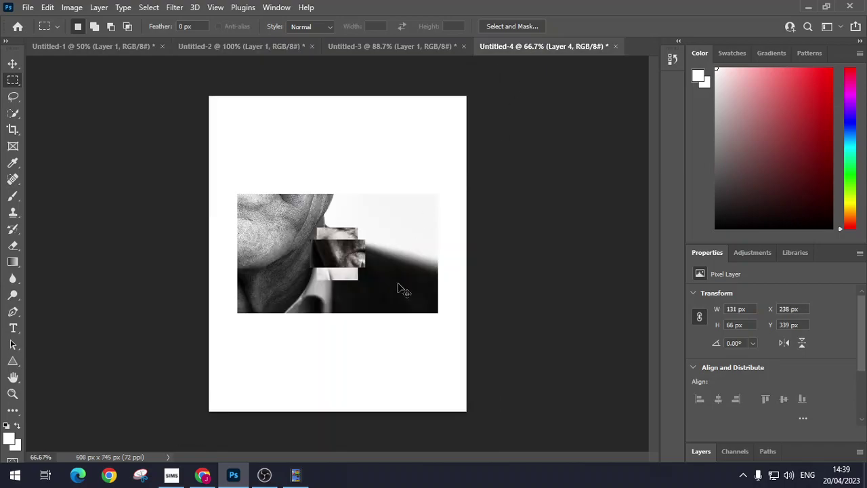
key("ctrl+v")
Look over the Brno Del Zou reference images in Chrome, then return to the Photoshop collage.
left_click(203, 475)
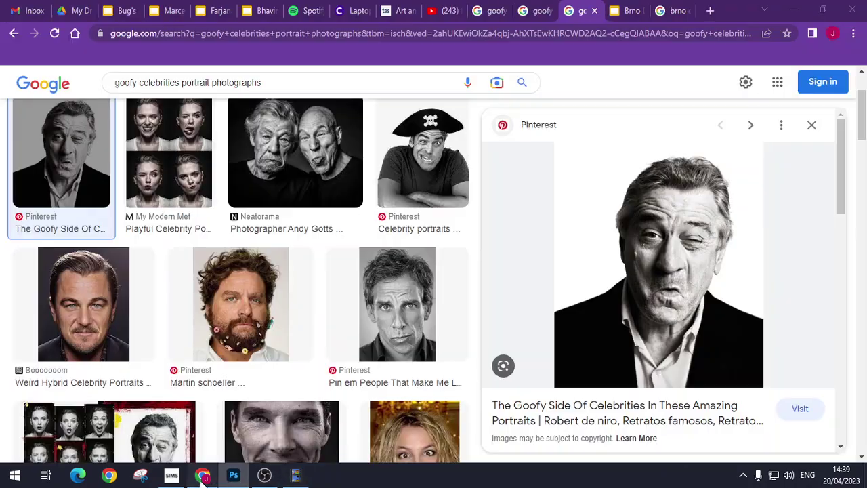
left_click(676, 10)
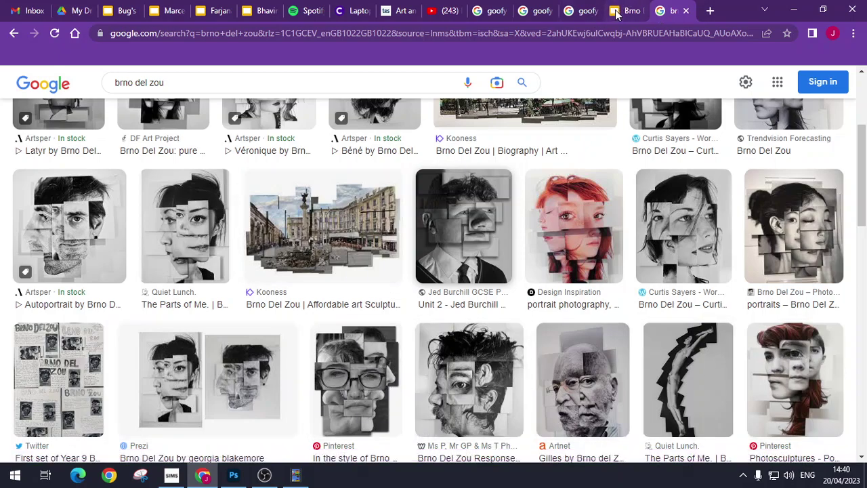
left_click(795, 10)
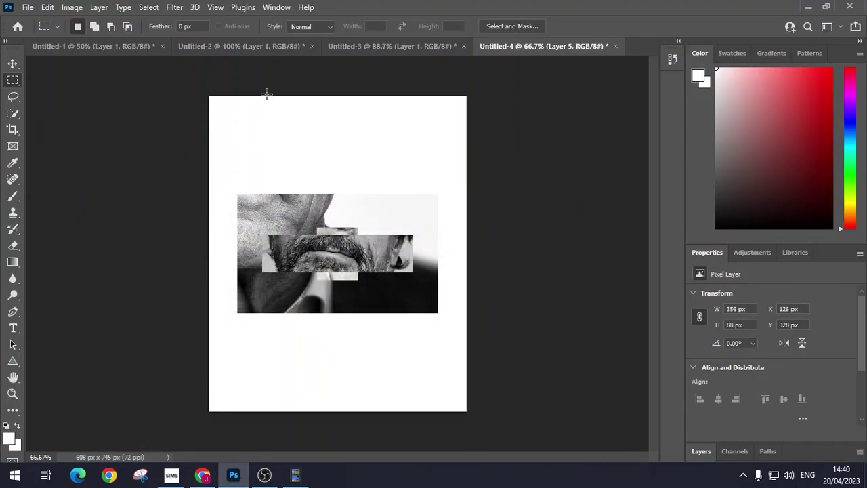
Copy the forehead and hairline from the bearded portrait into the collage as a new piece.
left_click(257, 46)
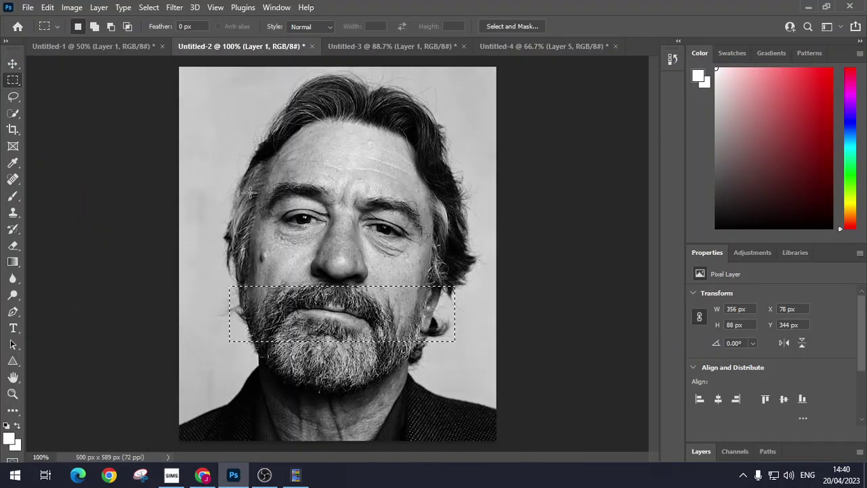
left_click_drag(269, 72, 368, 196)
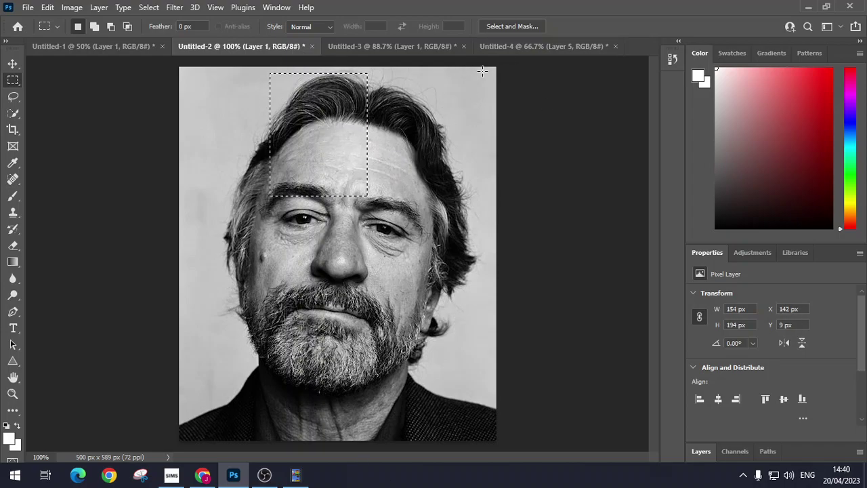
key("ctrl+c")
left_click(546, 46)
key("ctrl+v")
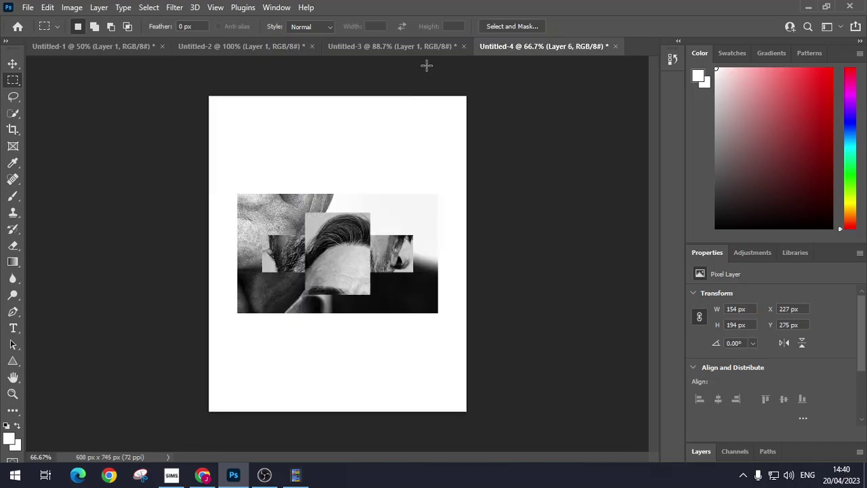
Paste a top-of-head hair patch from the wrinkled close-up portrait into the collage.
left_click(415, 46)
left_click_drag(373, 91, 445, 204)
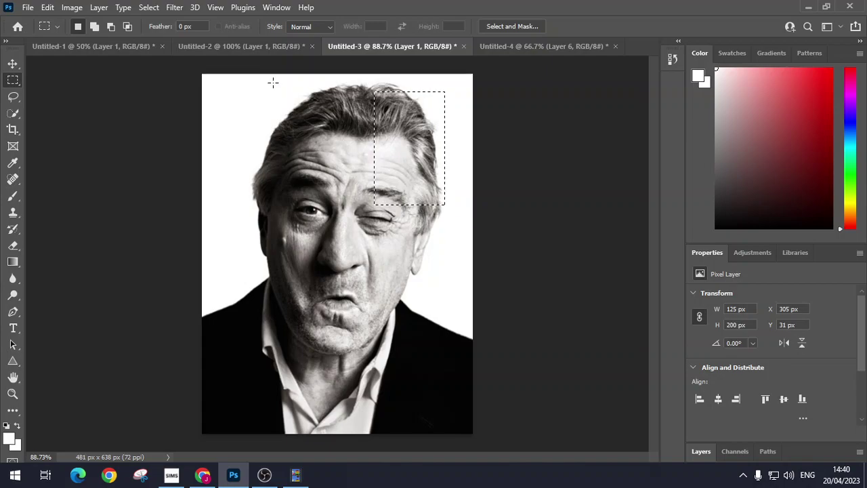
left_click(245, 47)
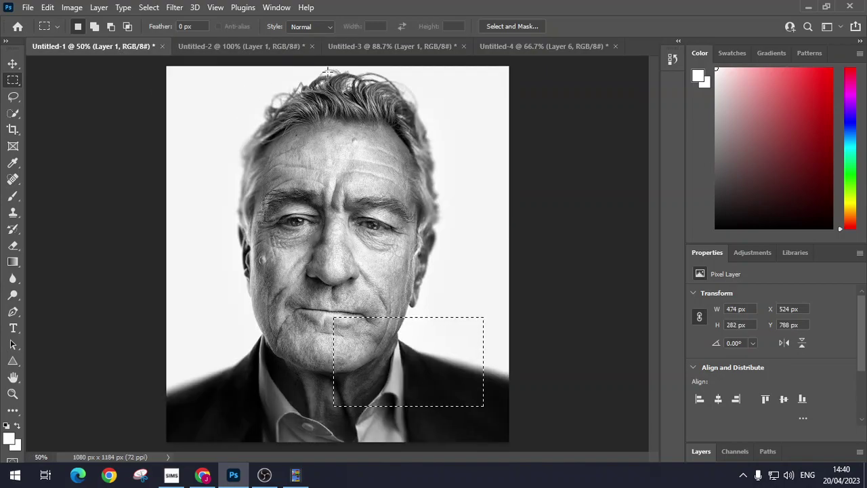
left_click_drag(328, 72, 441, 200)
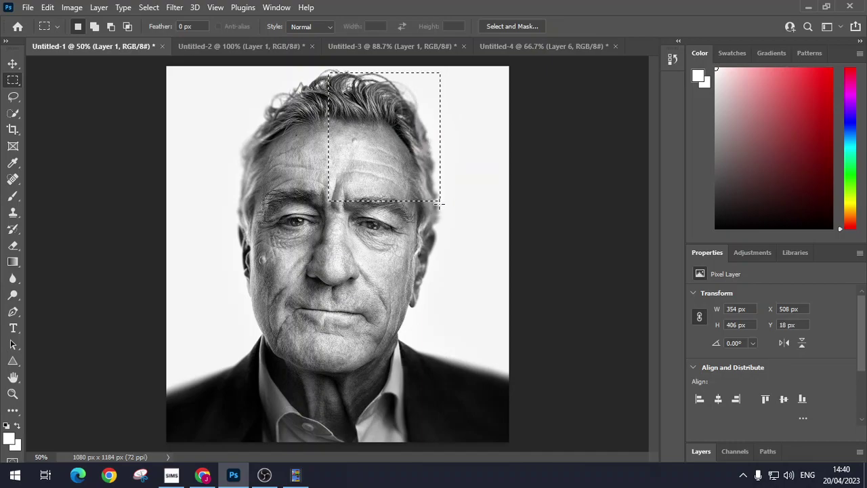
left_click(513, 48)
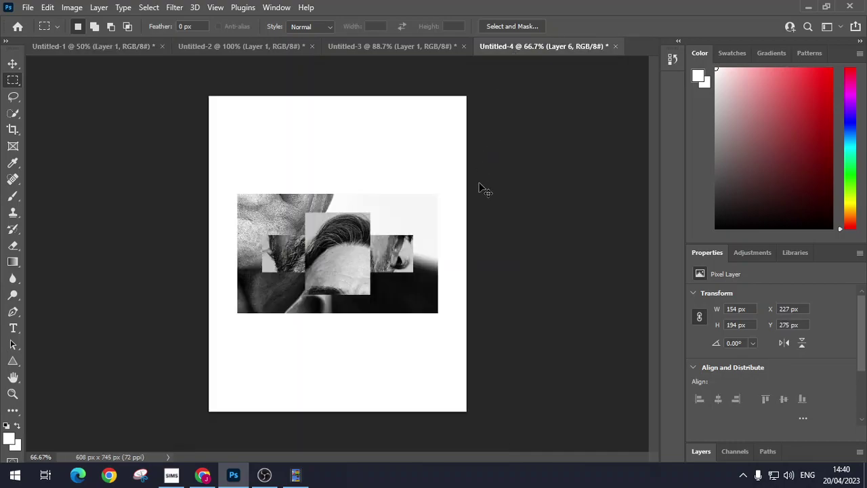
key("ctrl+v")
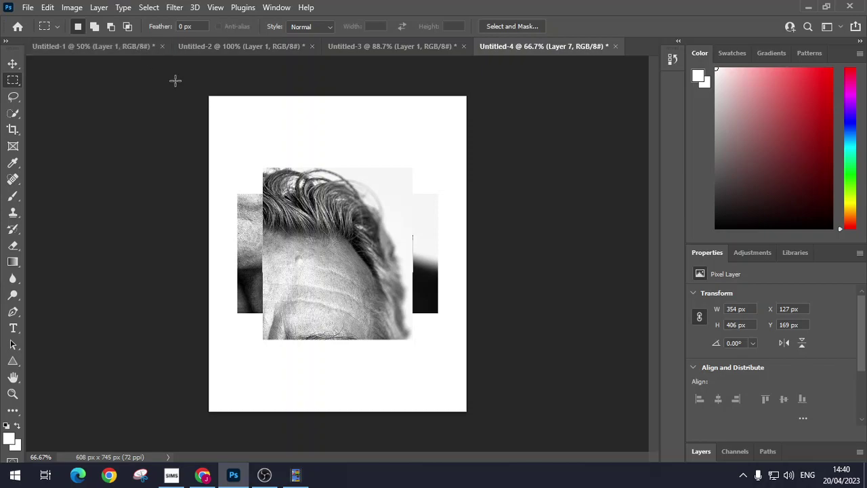
Add a cheek patch and a 508 × 246 px shoulder-and-collar piece from Untitled-1 to the collage.
left_click(118, 46)
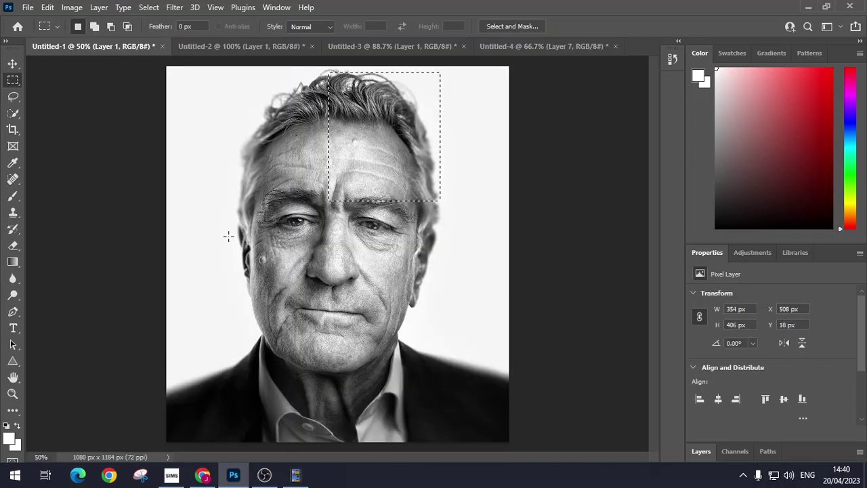
left_click_drag(227, 232, 301, 274)
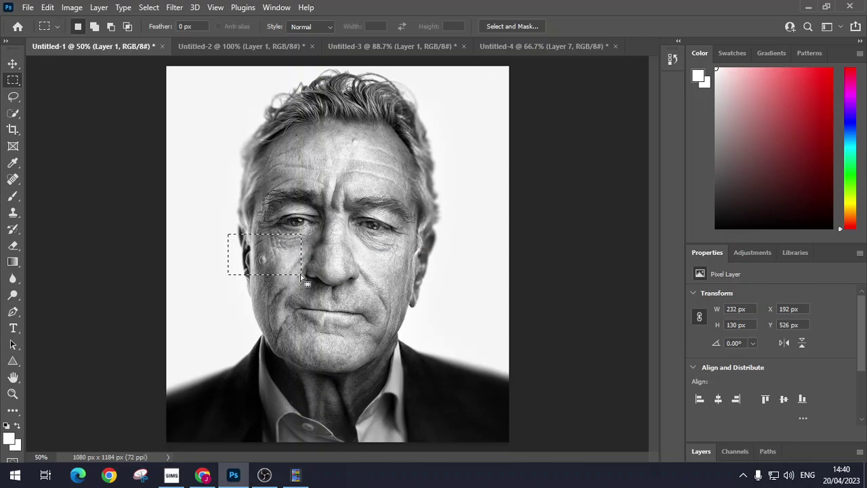
left_click(519, 46)
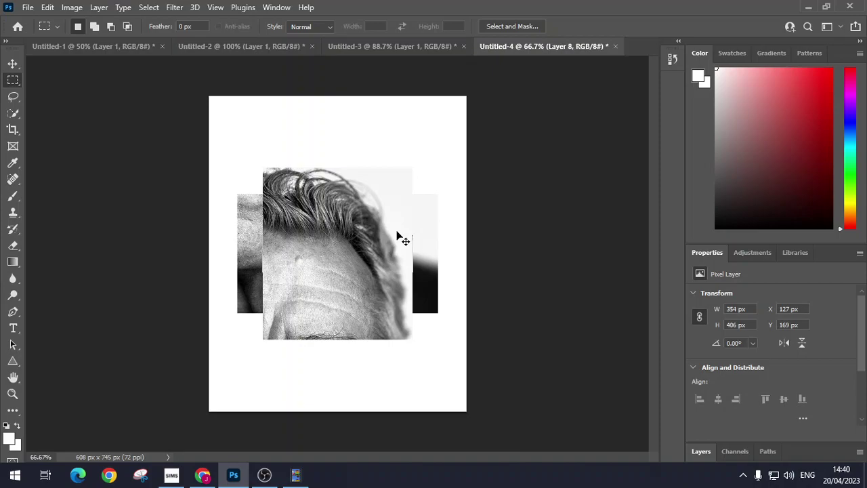
left_click(146, 47)
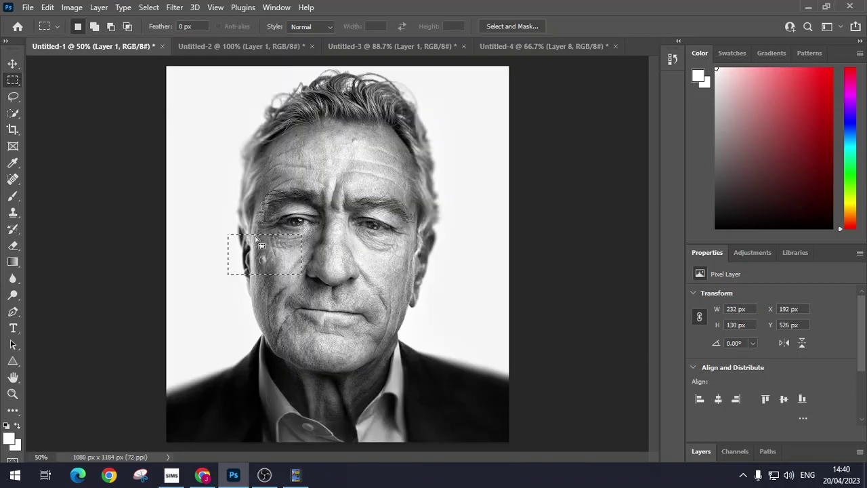
left_click_drag(500, 60, 361, 208)
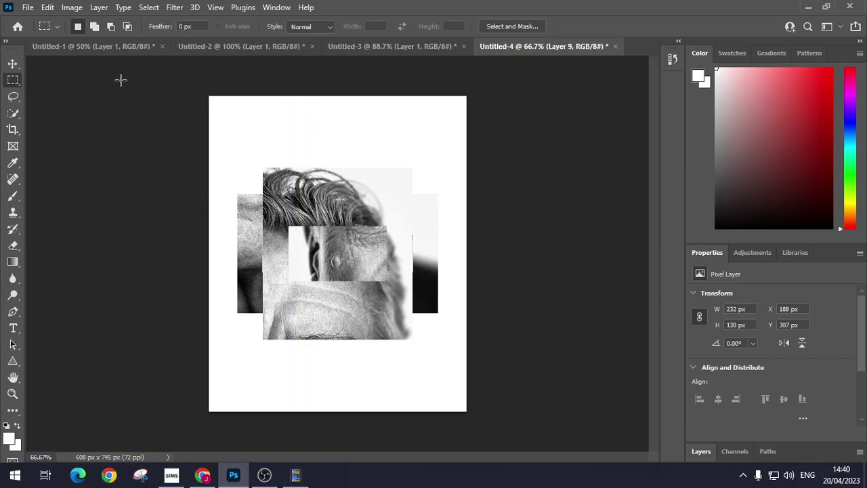
left_click(139, 46)
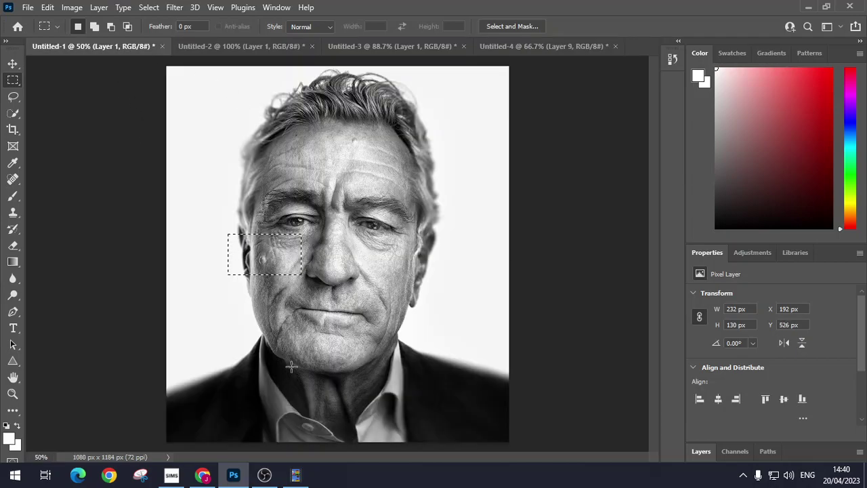
left_click_drag(176, 338, 338, 417)
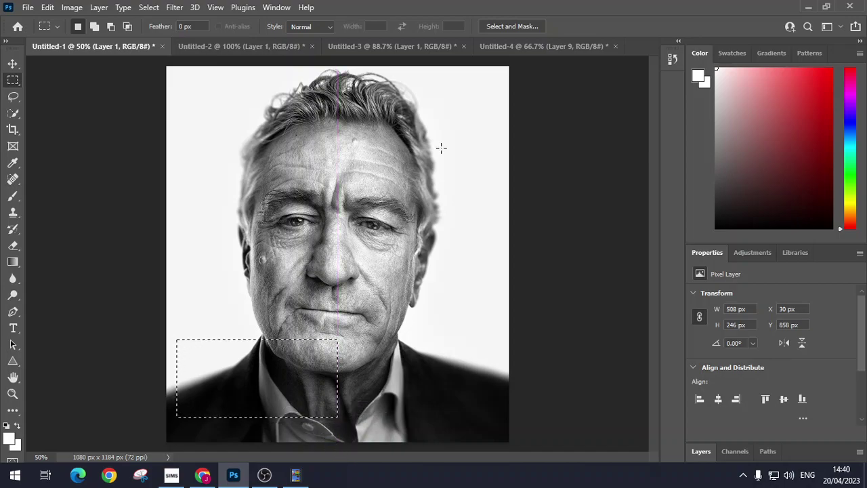
left_click(509, 48)
Paste the jacket patch and move the shoulders piece to the lower canvas, shrunk to about 58%.
key("ctrl+v")
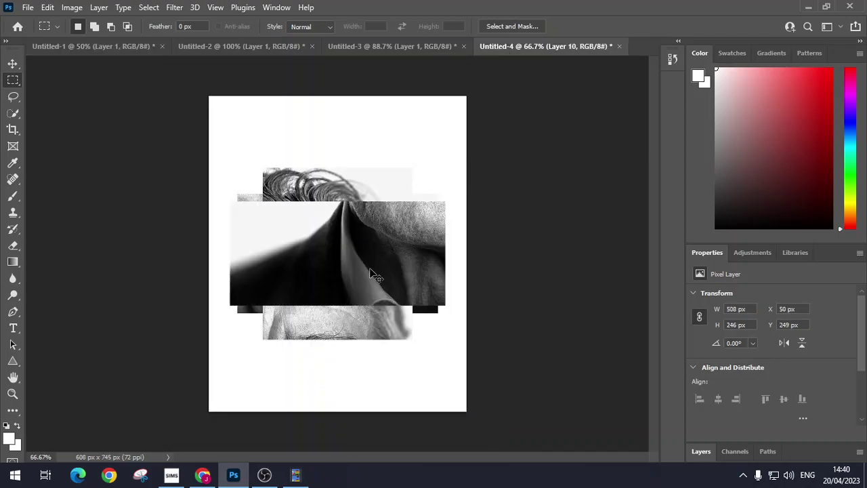
left_click(13, 64)
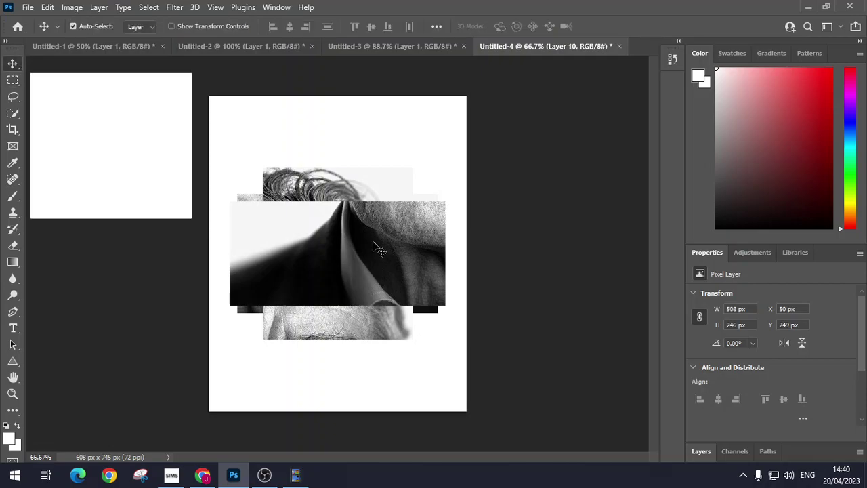
left_click_drag(372, 249, 364, 338)
key("ctrl+t")
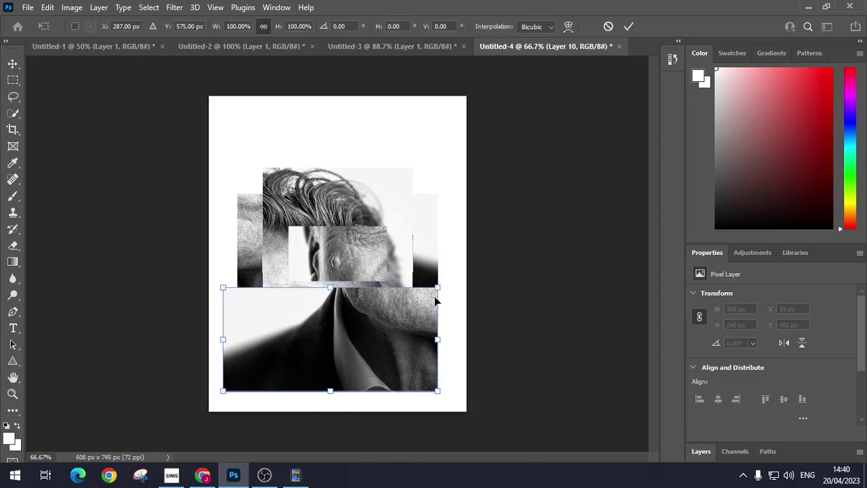
left_click_drag(436, 286, 346, 332)
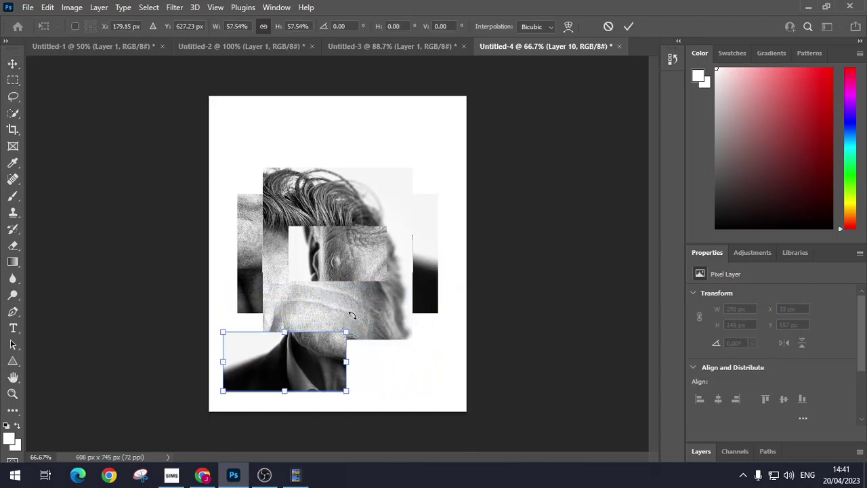
left_click(11, 65)
Reposition the eye and hair-and-face pieces, and shrink the suit piece to about 70% at lower right.
left_click_drag(350, 284, 287, 285)
left_click_drag(360, 196, 370, 180)
left_click_drag(323, 309, 359, 368)
key("ctrl+z")
left_click_drag(364, 319, 415, 391)
key("ctrl+t")
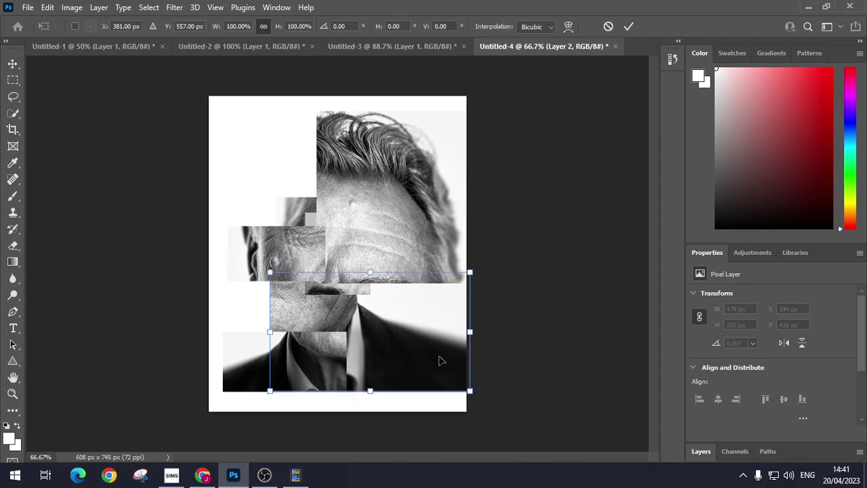
left_click_drag(476, 270, 443, 313)
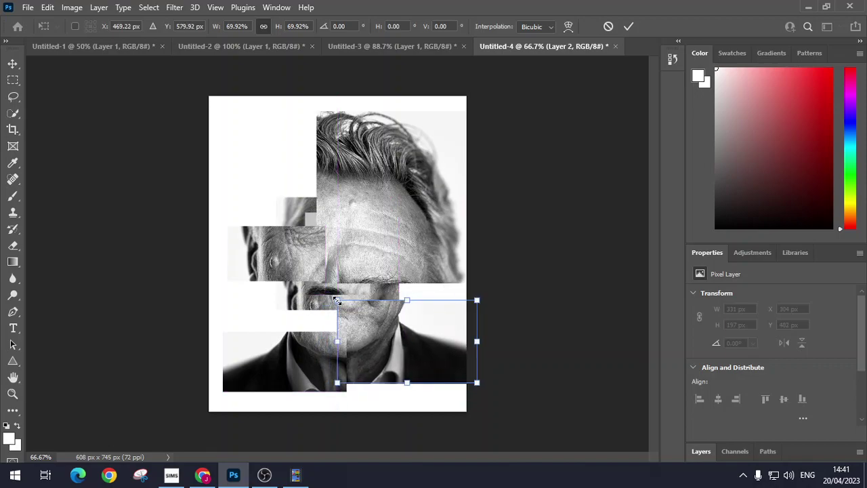
left_click(14, 64)
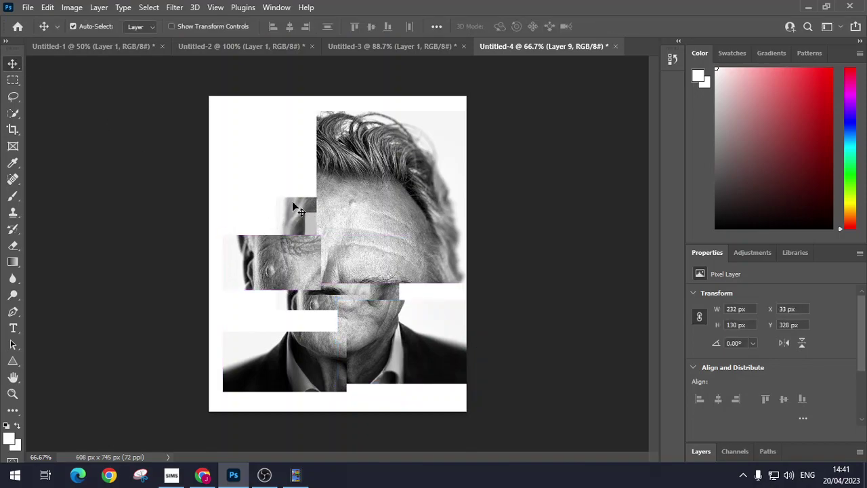
Shrink the eye-region piece to 75% and reposition the face, cheek and brow pieces around it.
left_click_drag(292, 200, 222, 167)
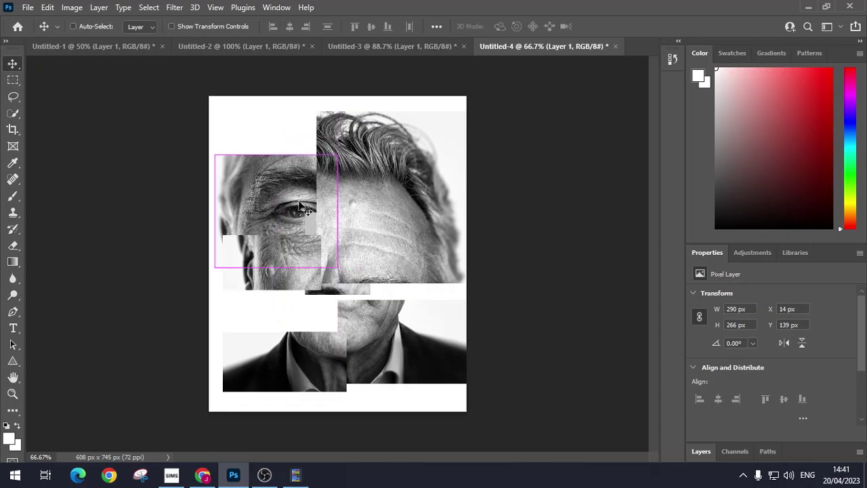
key("ctrl+t")
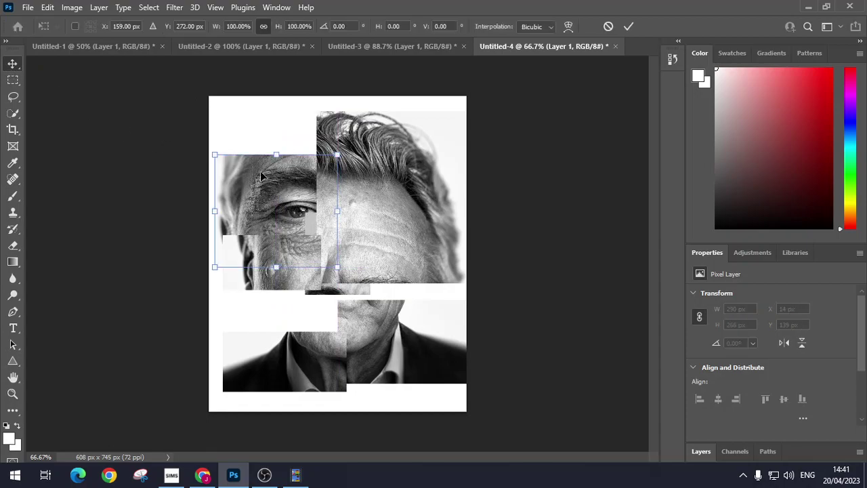
left_click_drag(337, 155, 312, 199)
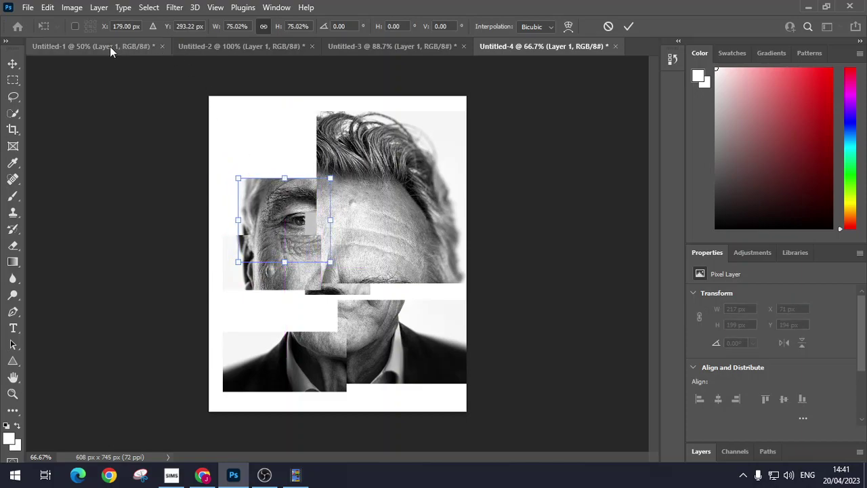
left_click(14, 69)
left_click_drag(285, 271, 287, 290)
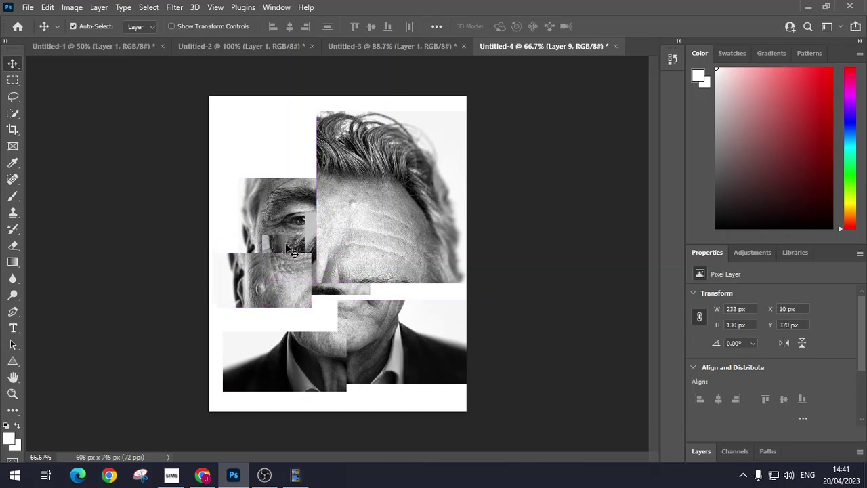
left_click_drag(284, 241, 296, 280)
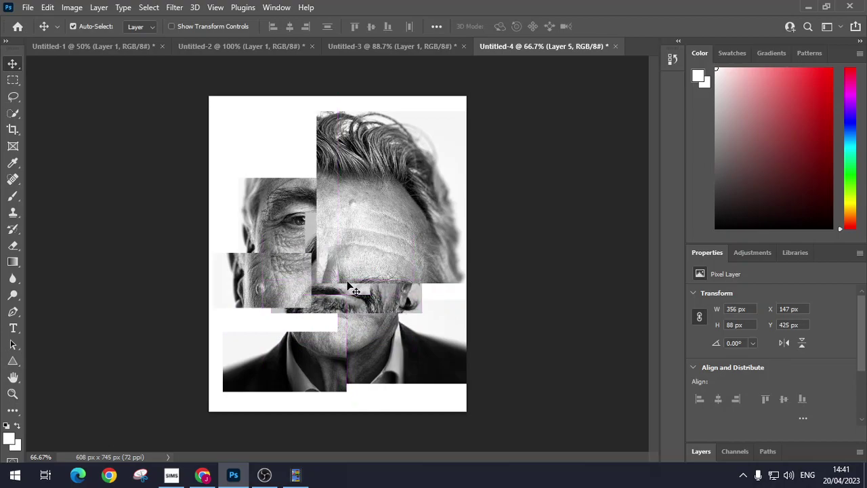
Place the moustache and hair pieces, shrink the right face piece to about 64% at the top, fill a gap with the dark eye piece.
left_click_drag(350, 290, 316, 183)
left_click_drag(373, 214, 371, 207)
left_click(411, 241)
key("ctrl+t")
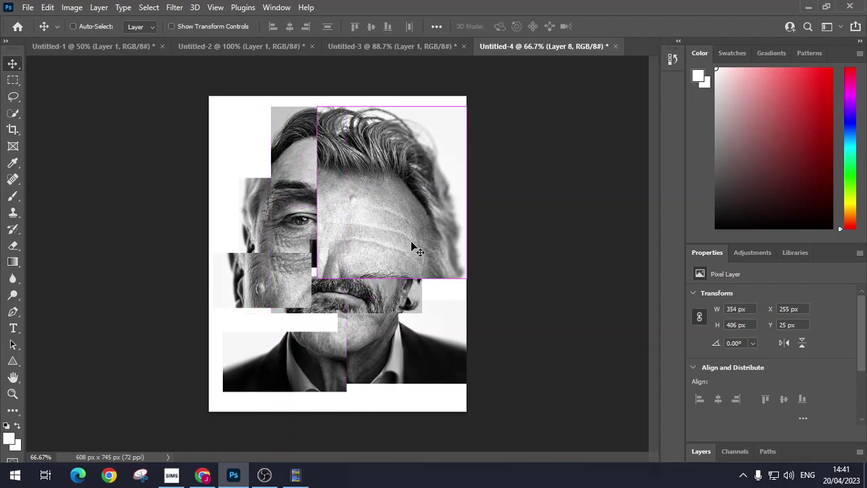
left_click_drag(317, 278, 372, 216)
left_click_drag(441, 172, 399, 161)
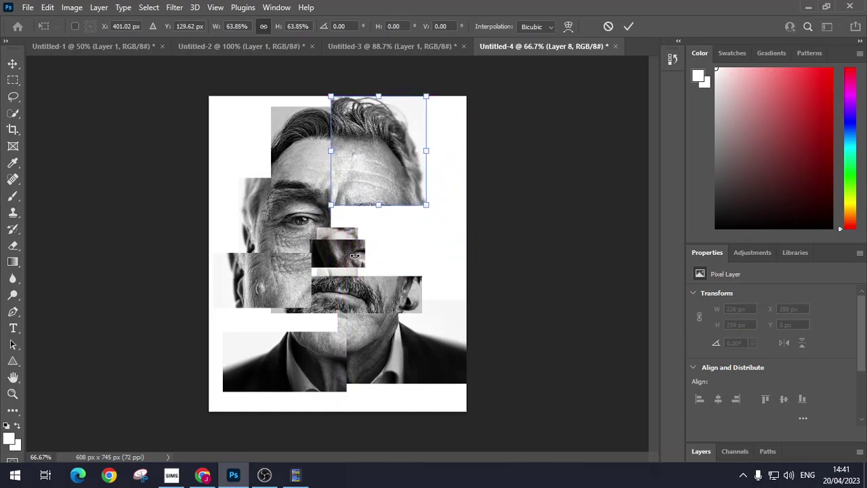
left_click(12, 64)
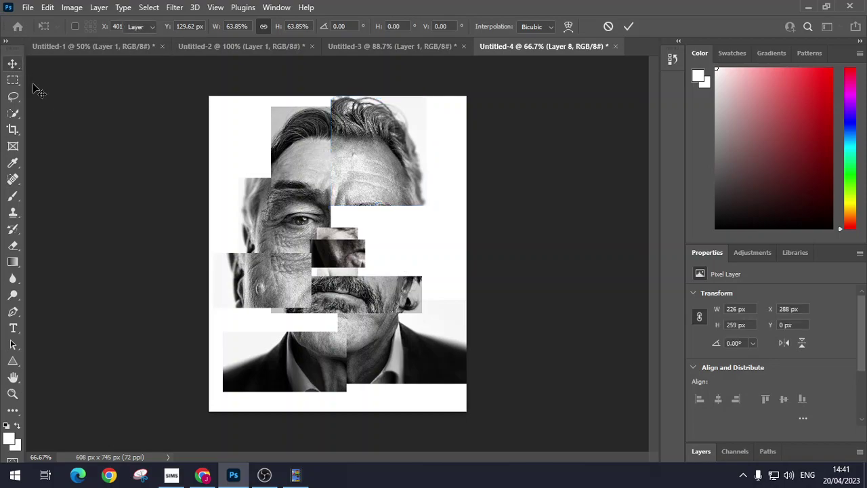
left_click_drag(354, 253, 312, 324)
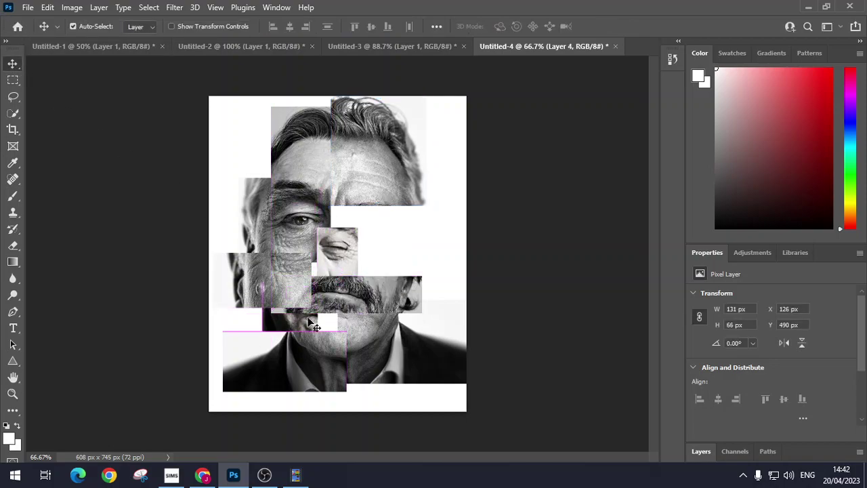
Bring the dark mouth piece to the top of the layer stack and enlarge it over the mouth area.
left_click(706, 452)
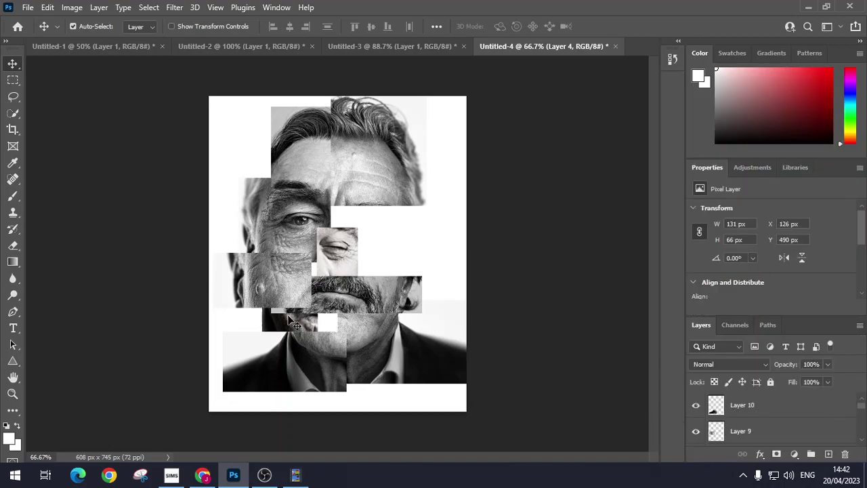
left_click_drag(293, 324, 415, 238)
left_click_drag(760, 440, 760, 396)
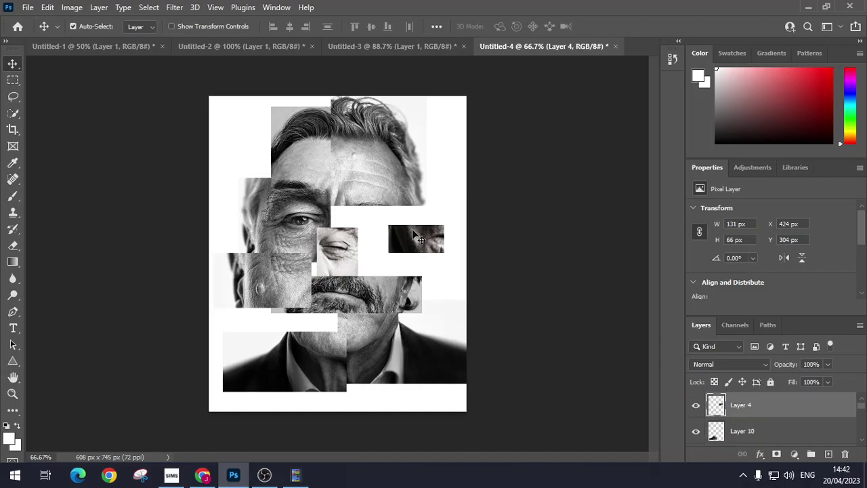
left_click_drag(414, 232, 316, 299)
key("ctrl+t")
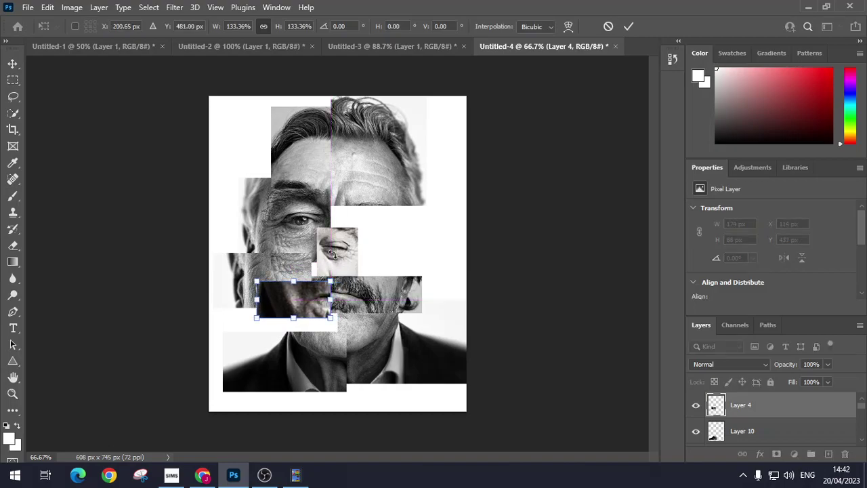
left_click(13, 65)
Bring the winking eye piece to the front, enlarge it to about 150%, and shift the left cheek strip.
left_click_drag(346, 249, 390, 206)
left_click_drag(767, 439, 772, 381)
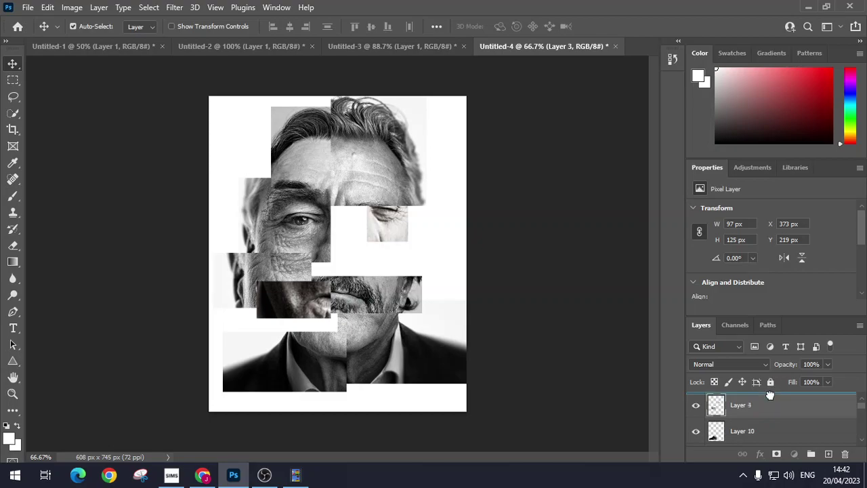
left_click_drag(387, 228, 351, 216)
key("ctrl+t")
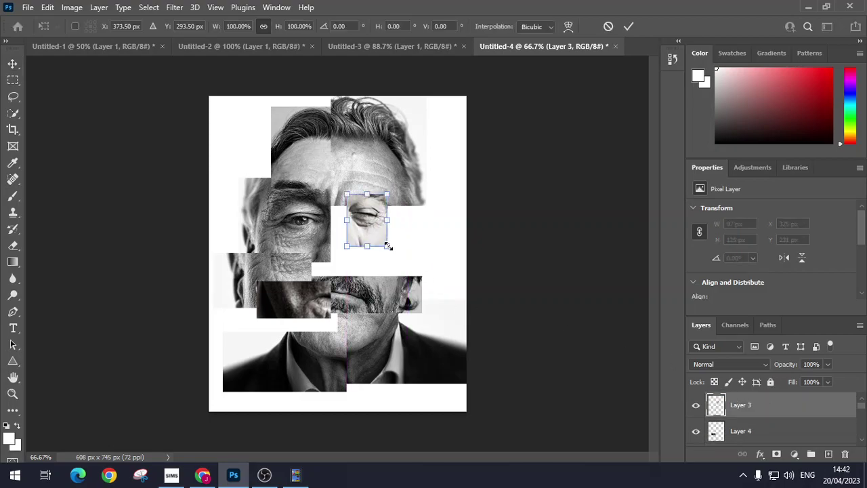
left_click_drag(390, 240, 389, 258)
key("Return")
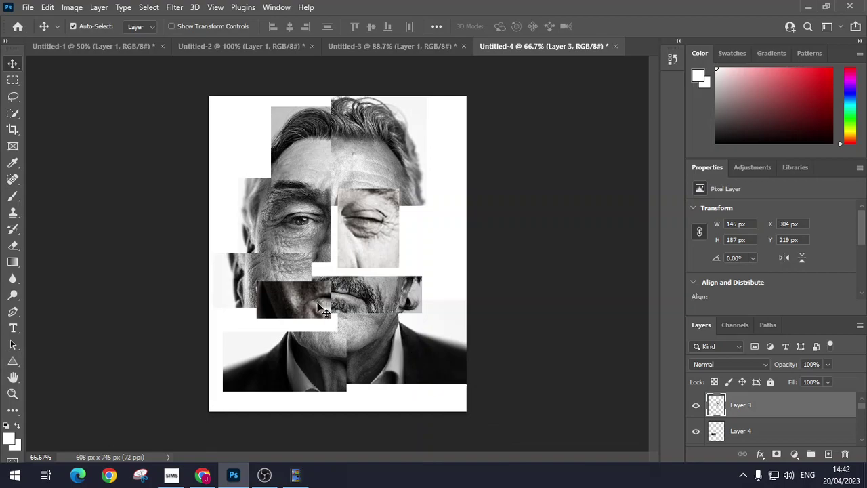
left_click_drag(276, 269, 264, 251)
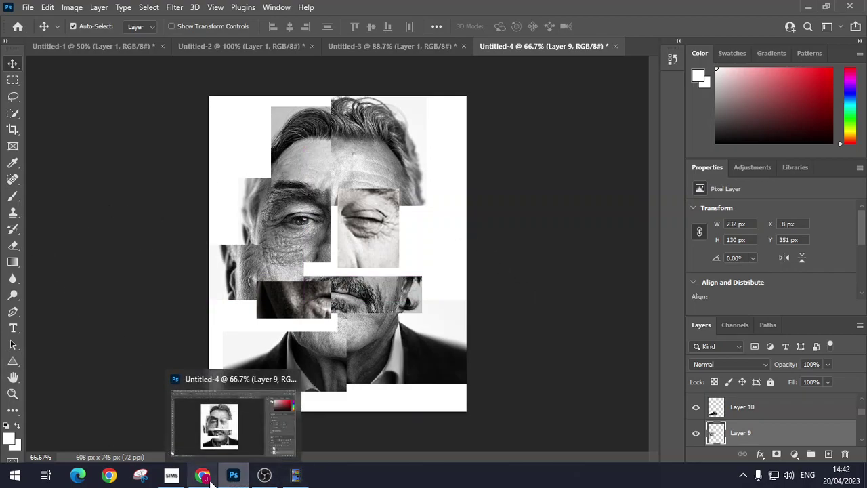
mouse_move(217, 485)
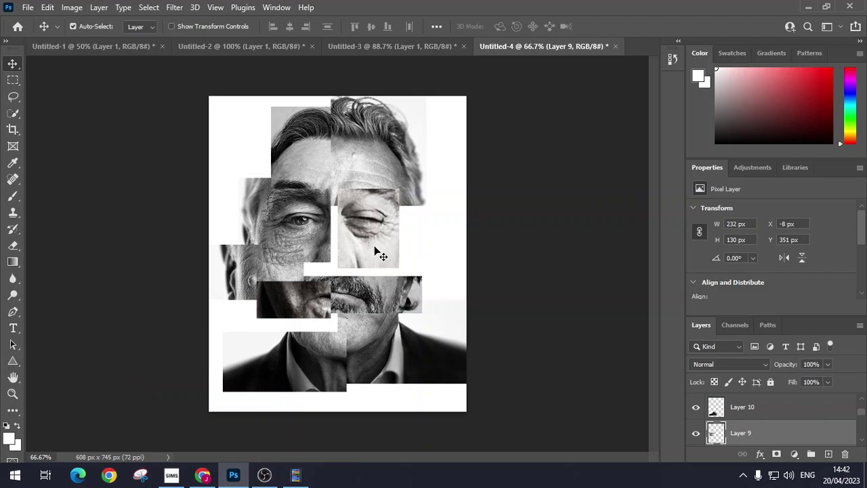
left_click_drag(382, 247, 420, 225)
In the Untitled-2 portrait, select a rectangle around the right eye.
left_click(370, 47)
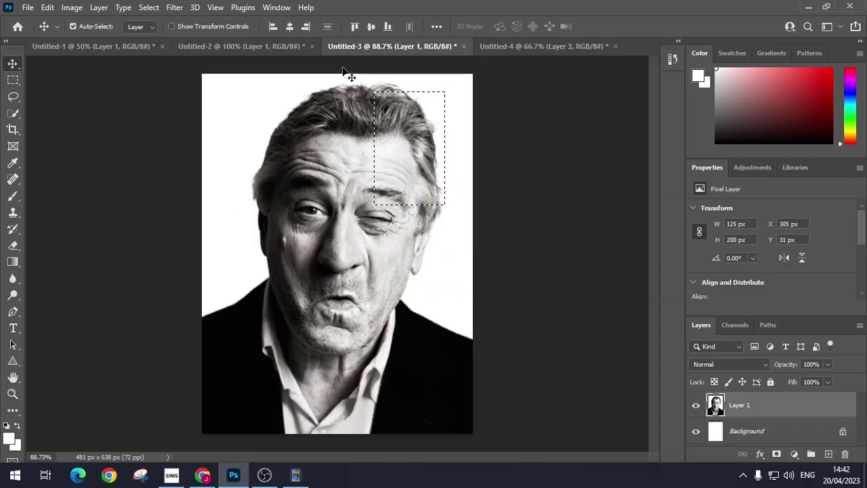
left_click(294, 45)
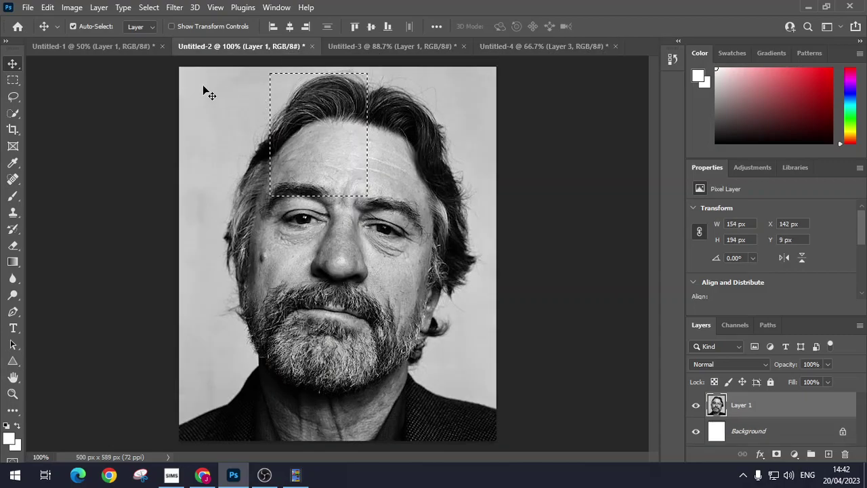
left_click(138, 43)
left_click(275, 47)
left_click(13, 80)
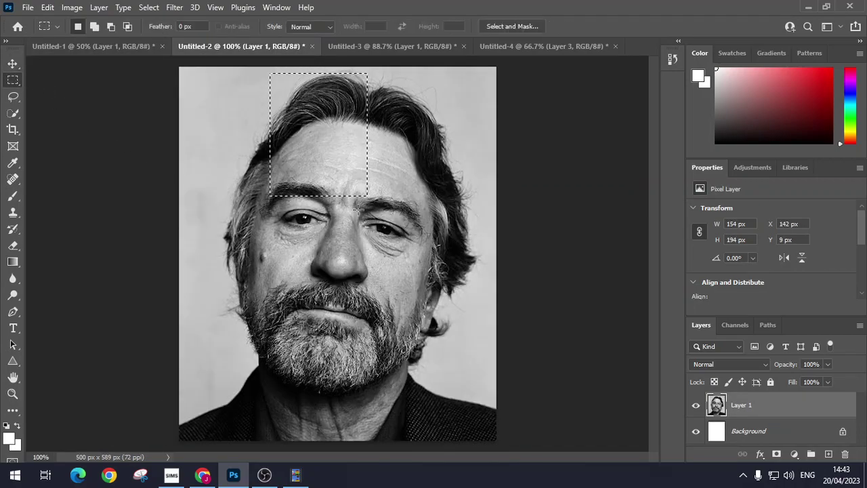
left_click_drag(345, 209, 464, 273)
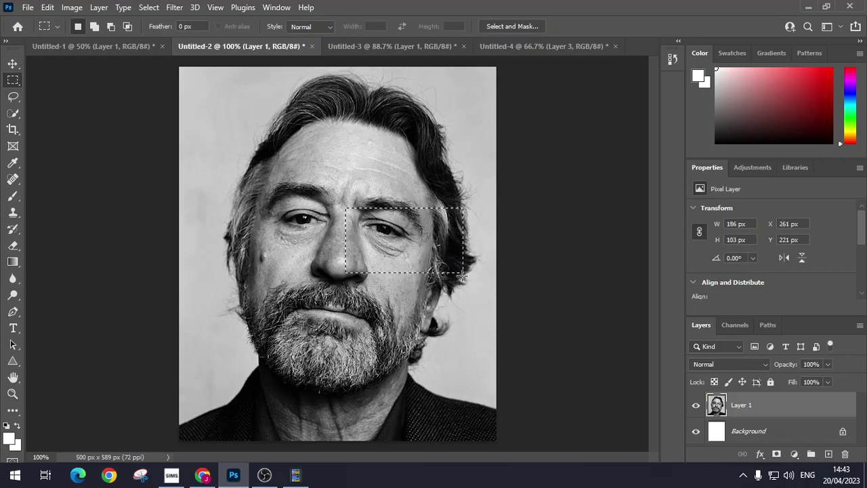
Paste the eye patch into the Untitled-4 collage's central gap and scale it up to about 122%.
left_click(513, 48)
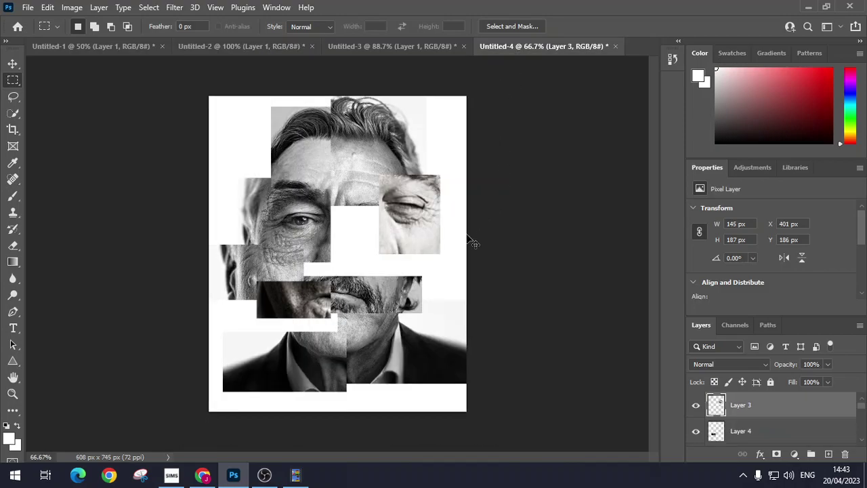
key("ctrl+v")
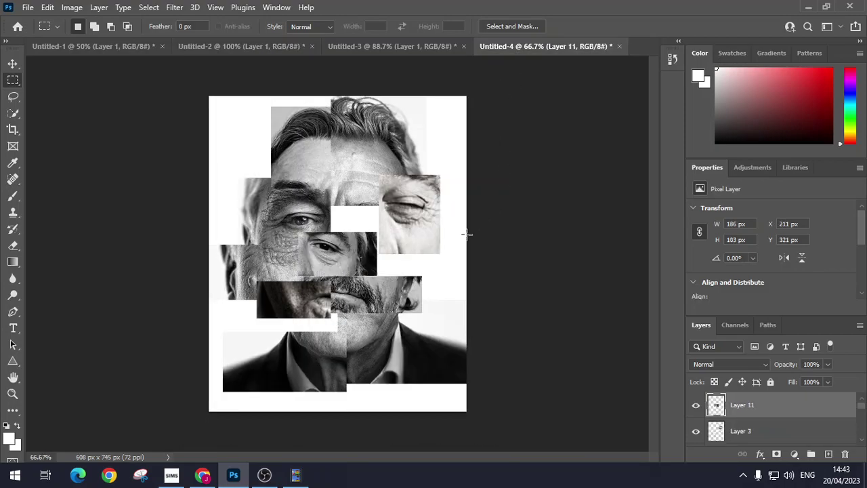
left_click(13, 64)
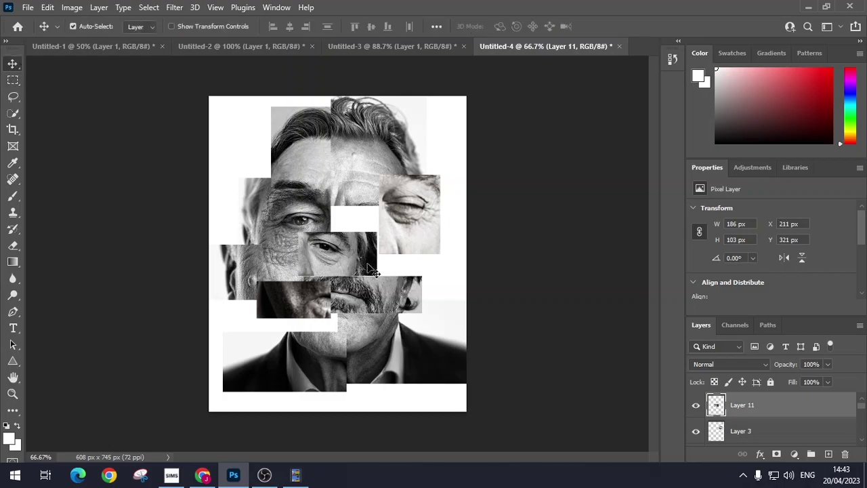
left_click_drag(344, 270, 381, 255)
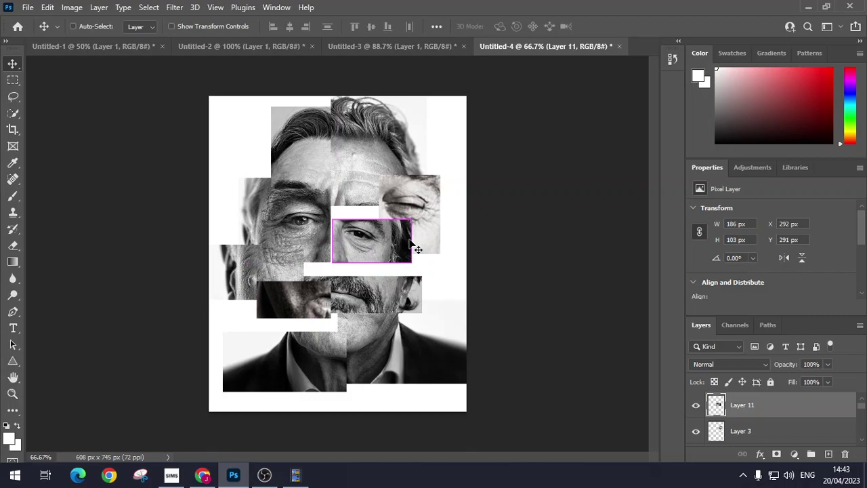
key("ctrl+t")
mouse_move(410, 222)
left_mouse_down()
mouse_move(427, 211)
mouse_move(425, 229)
left_mouse_up()
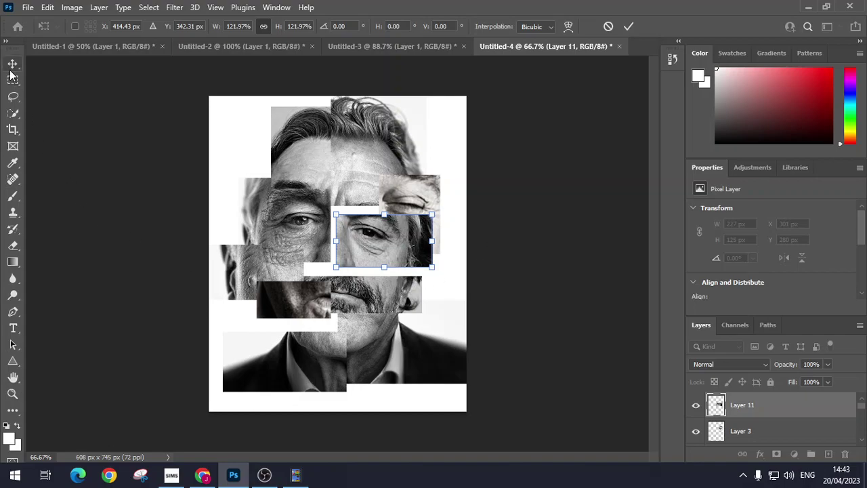
Select the nose area in the original Untitled-2 portrait.
left_click(193, 46)
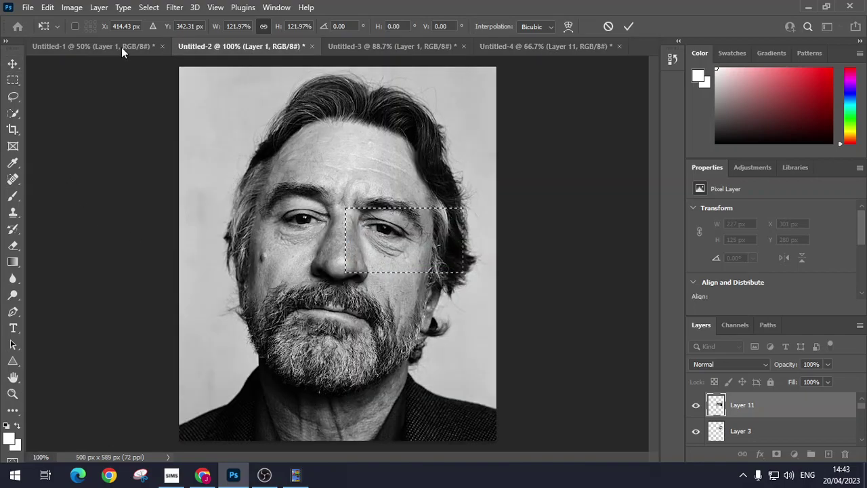
left_click(167, 47)
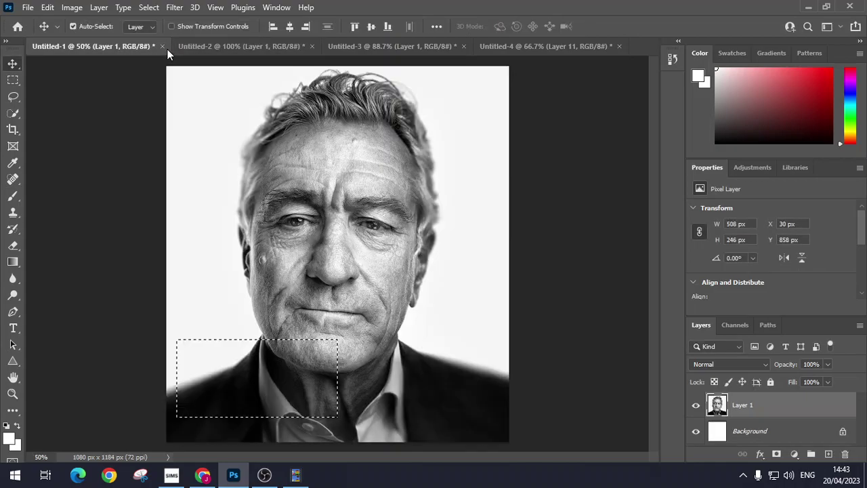
left_click(391, 46)
left_click(254, 47)
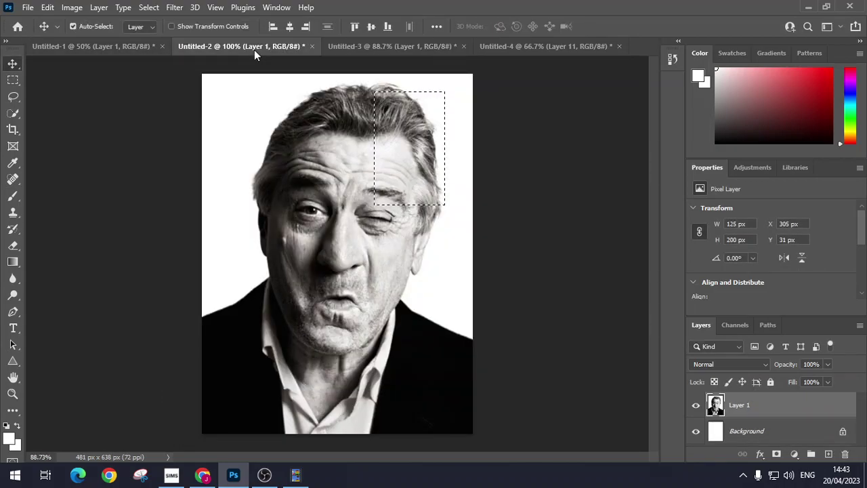
left_click(13, 79)
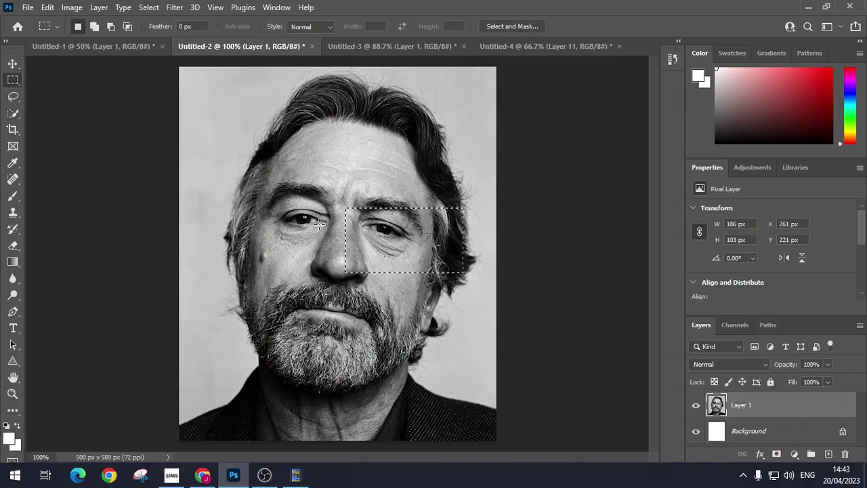
left_click_drag(319, 224, 362, 294)
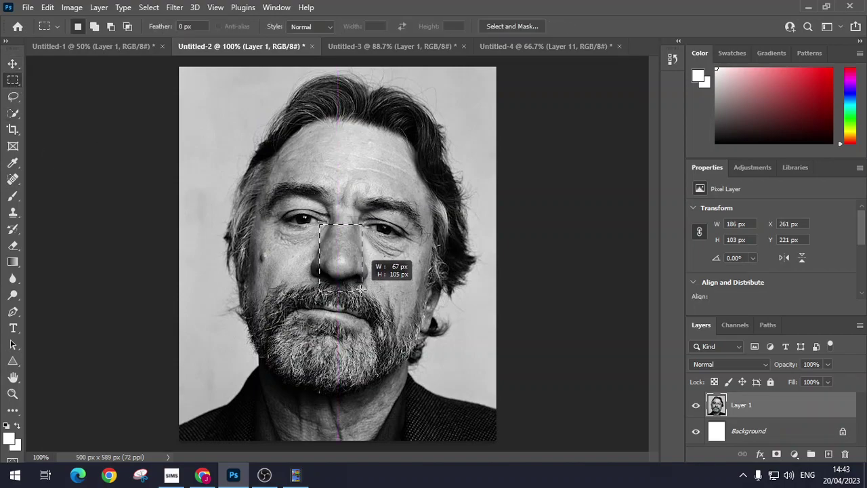
left_click_drag(362, 290, 363, 290)
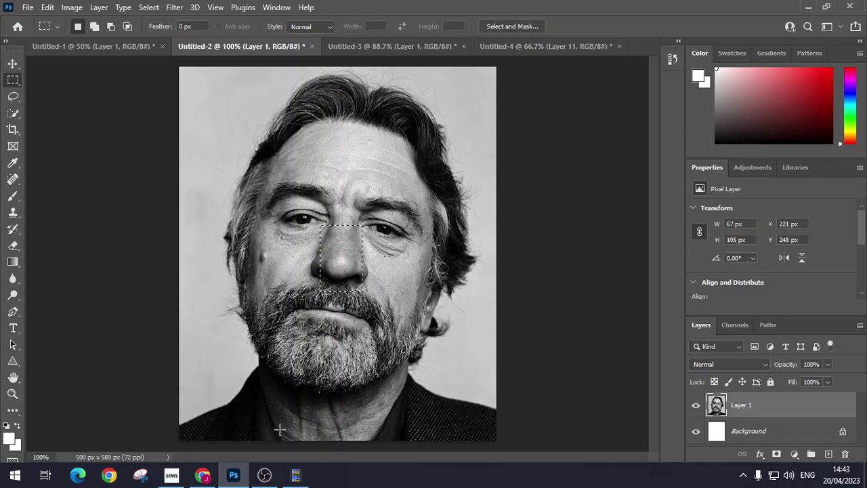
Paste the nose into the collage centre enlarged to 90 x 142 px, then shift the lower-left jacket piece left.
left_click(559, 47)
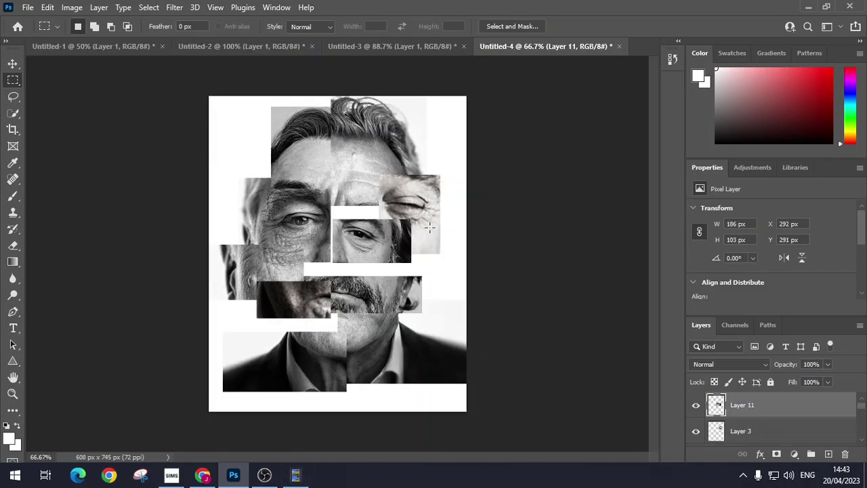
key("ctrl+v")
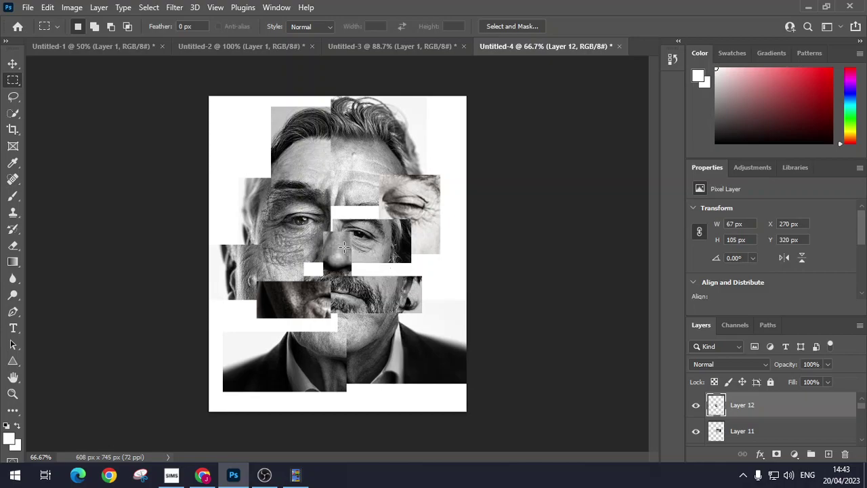
left_click(13, 64)
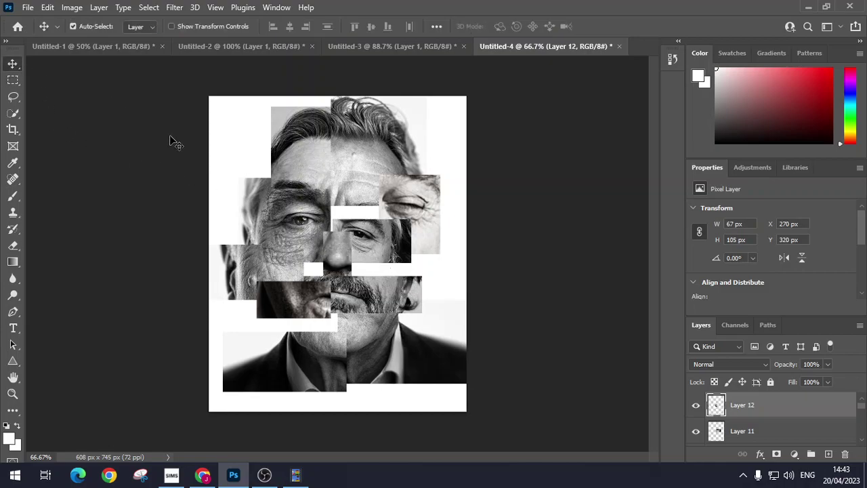
key("ctrl+t")
mouse_move(352, 229)
left_mouse_down()
mouse_move(360, 216)
mouse_move(341, 242)
left_mouse_up()
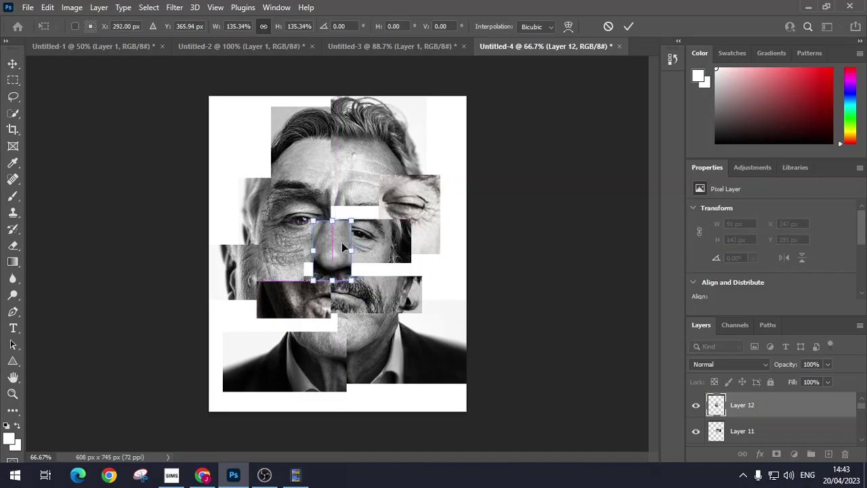
key("Return")
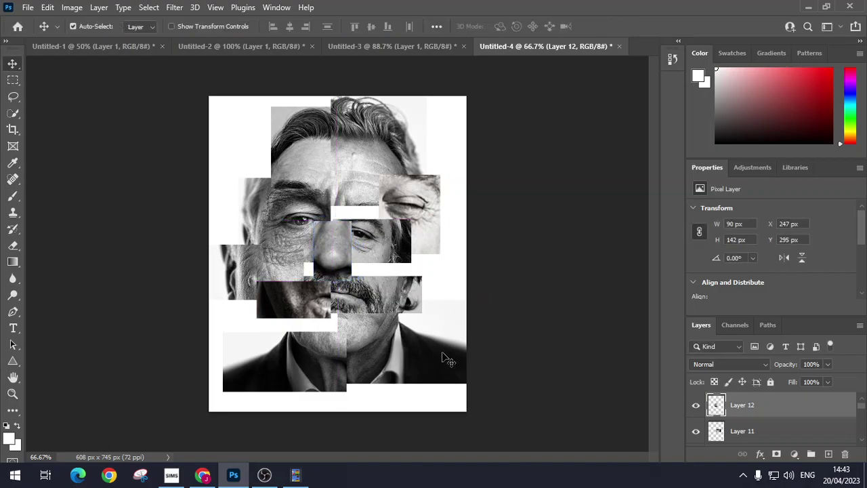
left_click_drag(296, 349, 287, 347)
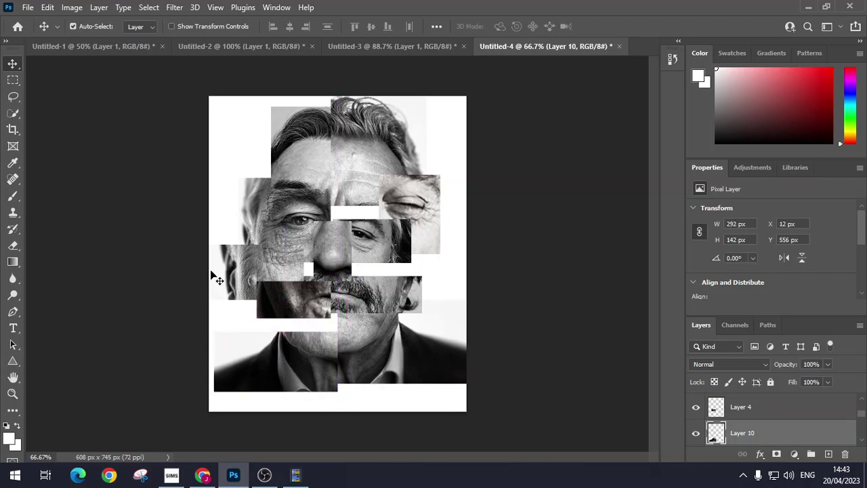
Select the mouth and beard area in the original portrait.
left_click(266, 48)
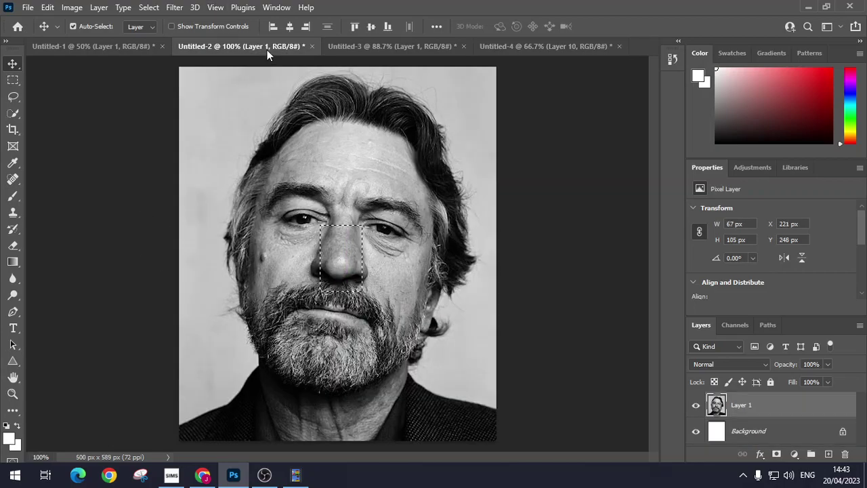
left_click(15, 81)
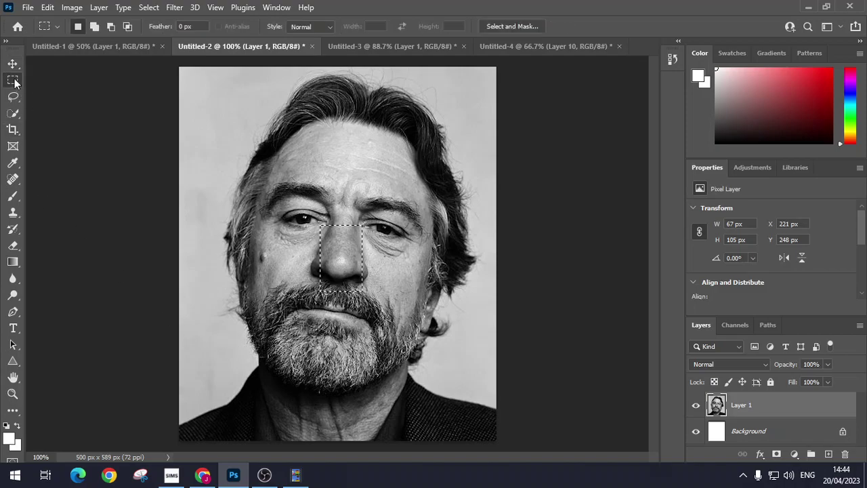
left_click_drag(217, 292, 455, 423)
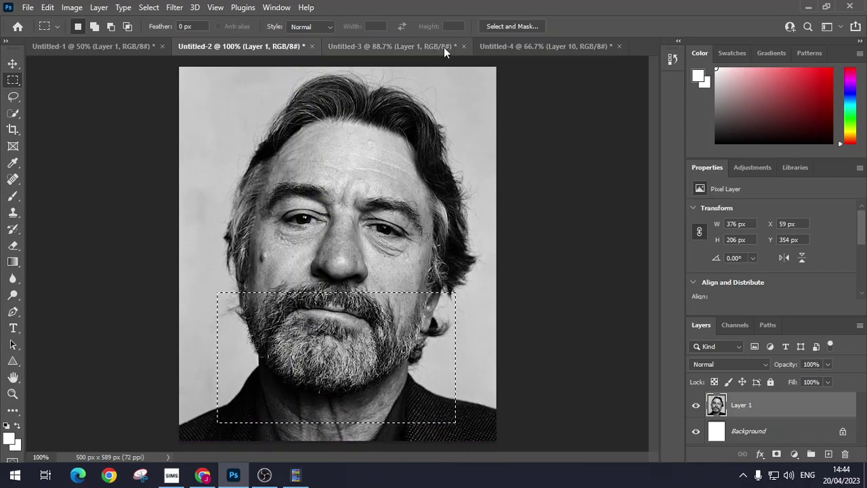
Paste it as Layer 13 just above Background and enlarge it to 566 x 310 px across the lower face.
left_click(543, 46)
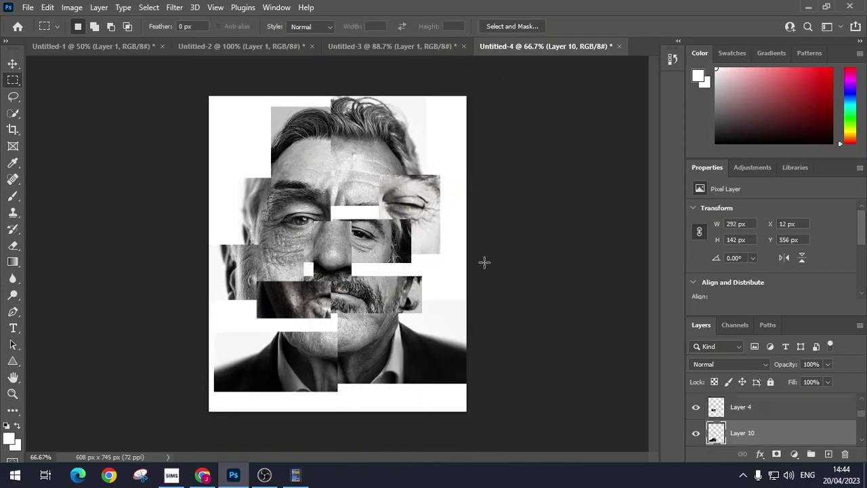
key("ctrl+v")
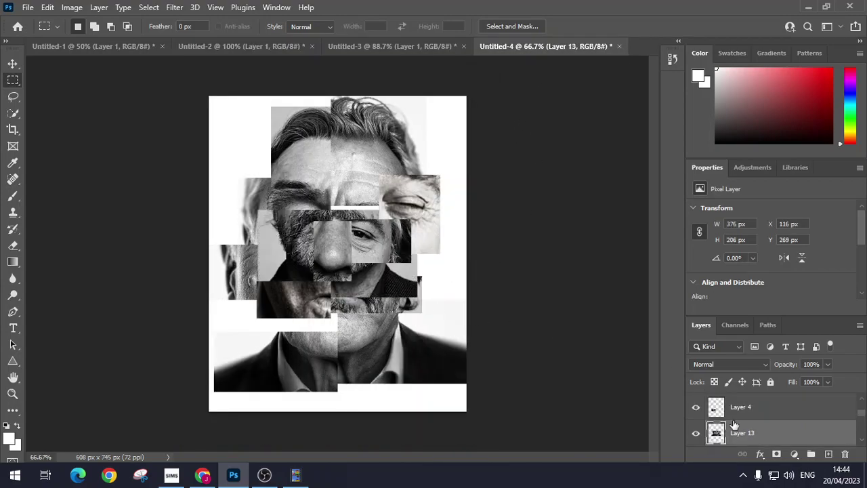
left_click_drag(765, 437, 778, 425)
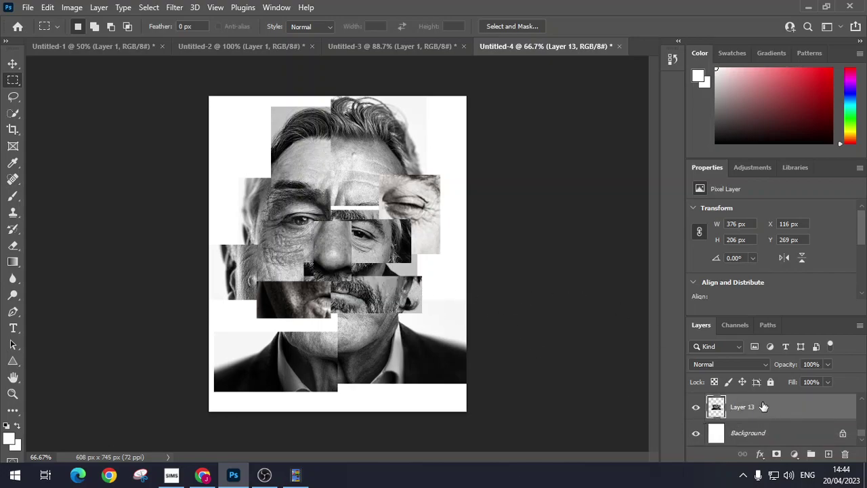
key("ctrl+t")
left_click_drag(376, 288, 356, 374)
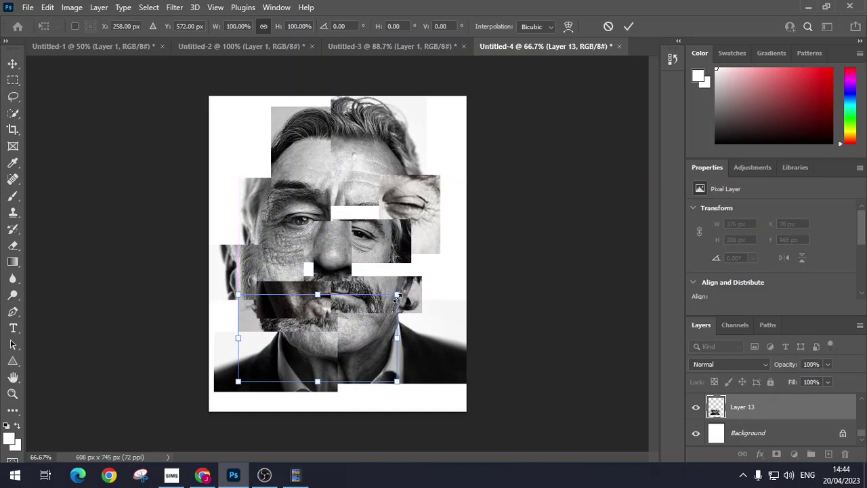
left_click_drag(398, 296, 475, 250)
left_click_drag(425, 288, 434, 284)
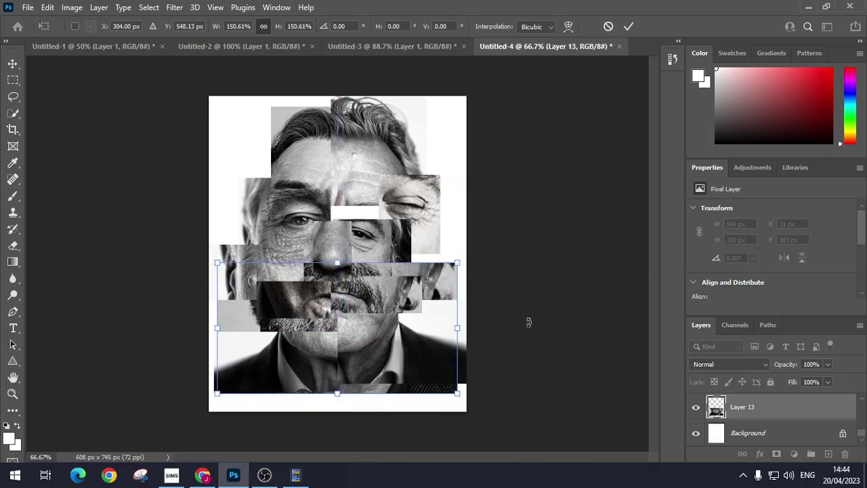
key("Return")
key("m")
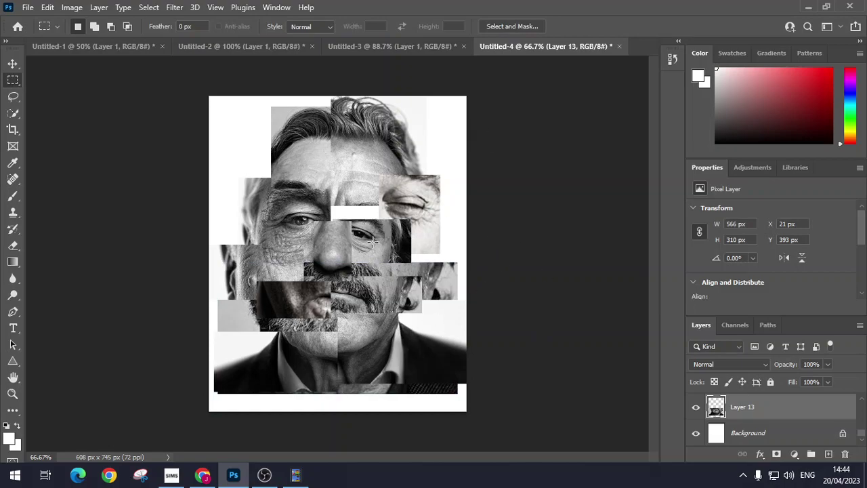
Shift Layer 11's eye piece right and enlarge it to about 115%, then reposition Layer 3's wrinkled eye piece.
left_click(13, 63)
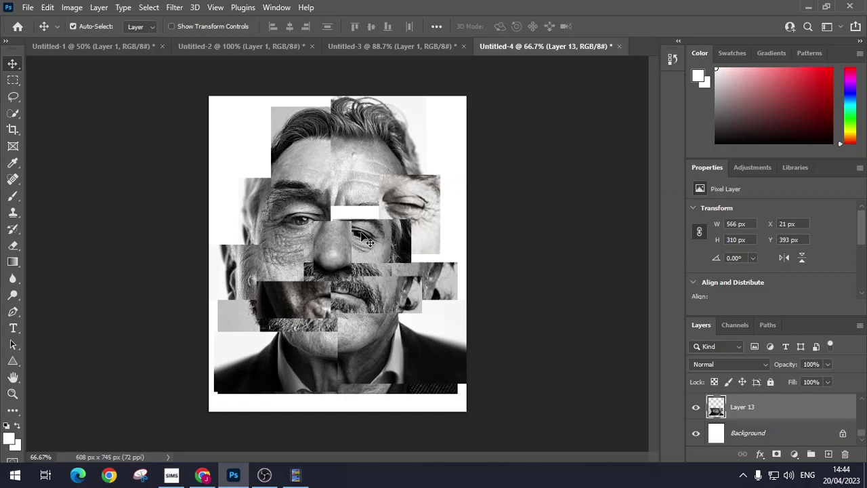
left_click(420, 250)
left_click_drag(420, 251, 423, 263)
key("ctrl+t")
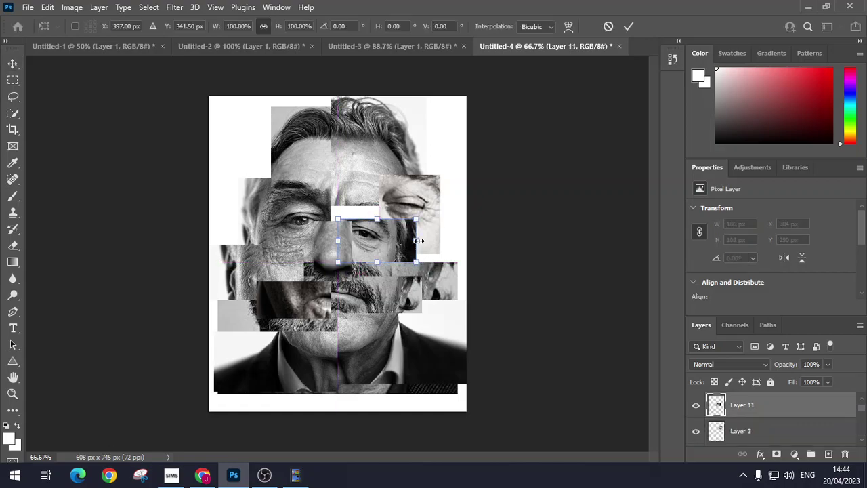
left_click_drag(415, 215, 427, 212)
left_click_drag(403, 239, 407, 236)
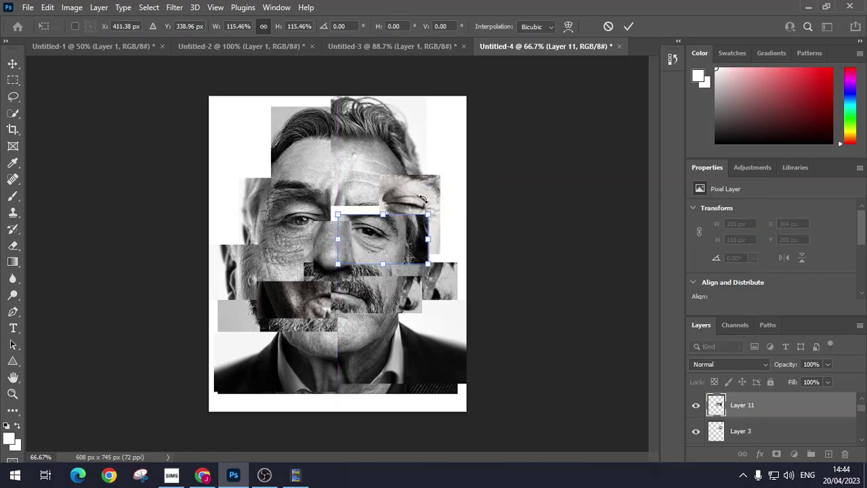
left_click(13, 64)
left_click_drag(412, 197, 395, 198)
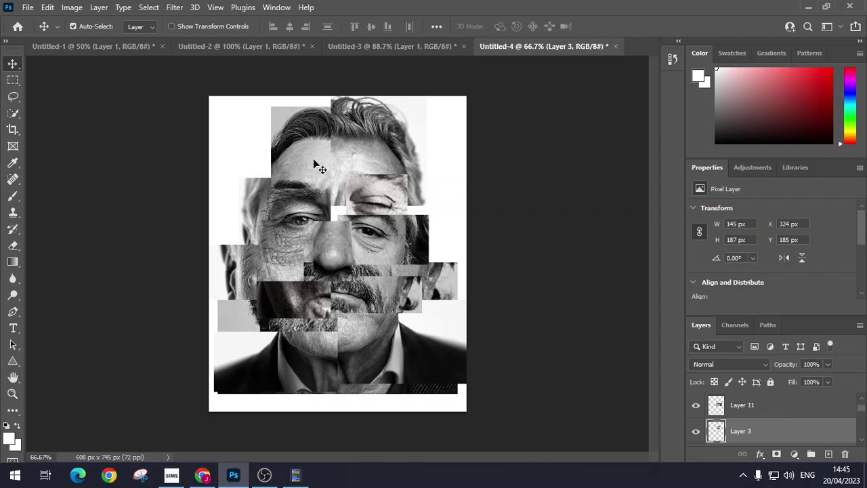
In Layer 11's layer style, replace the outer glow with a drop shadow at 64% opacity.
left_click(394, 238)
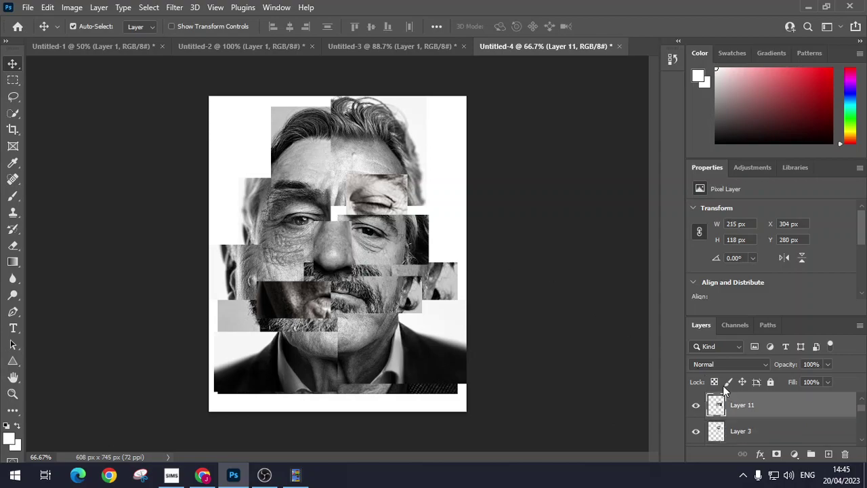
double_click(774, 408)
left_click_drag(555, 28, 601, 16)
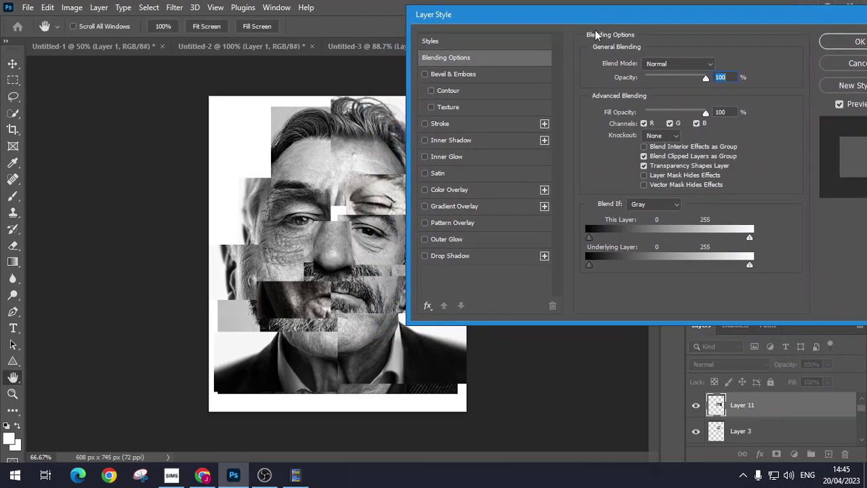
left_click(445, 239)
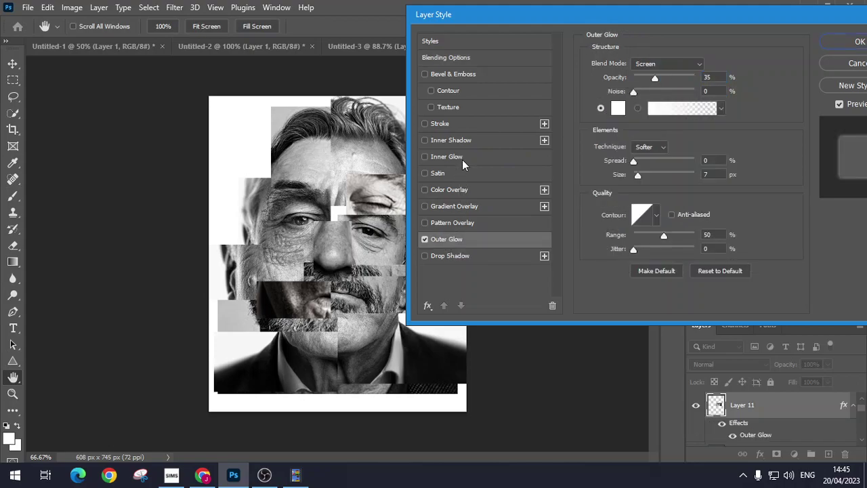
left_click_drag(501, 15, 539, 12)
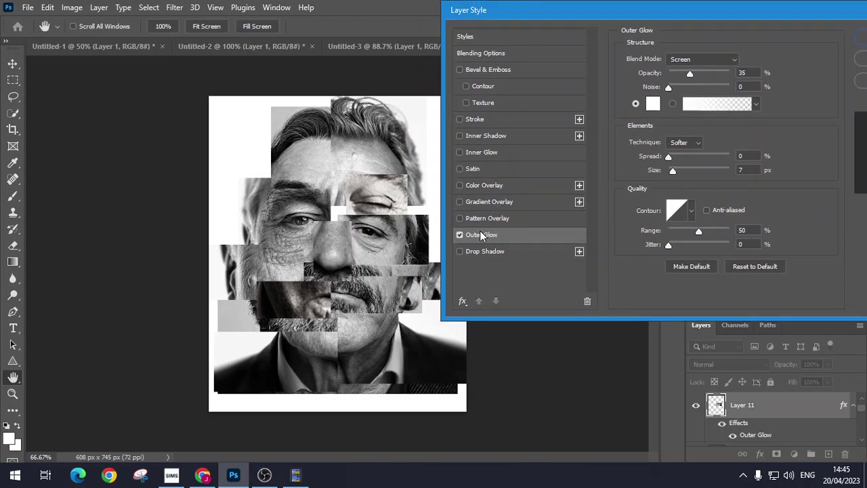
left_click(460, 234)
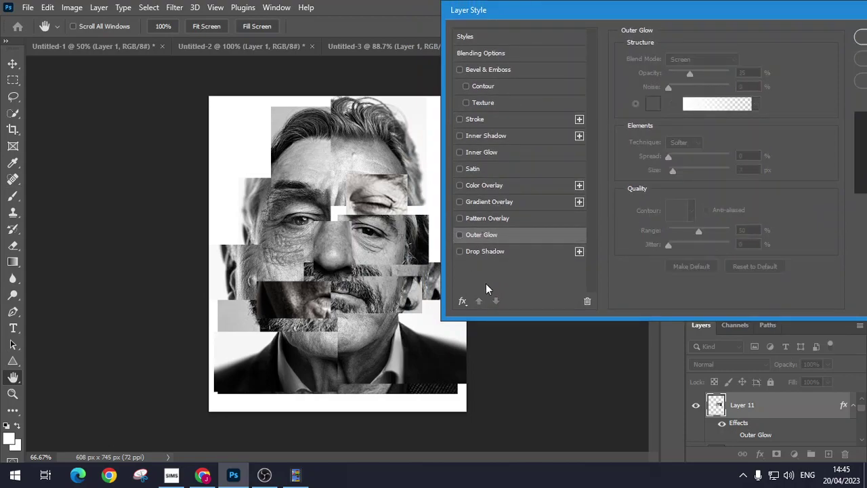
left_click(461, 252)
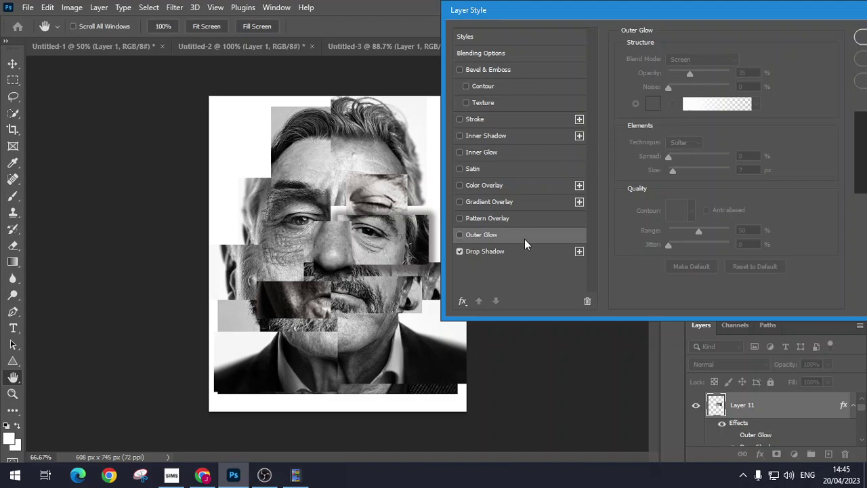
left_click(540, 252)
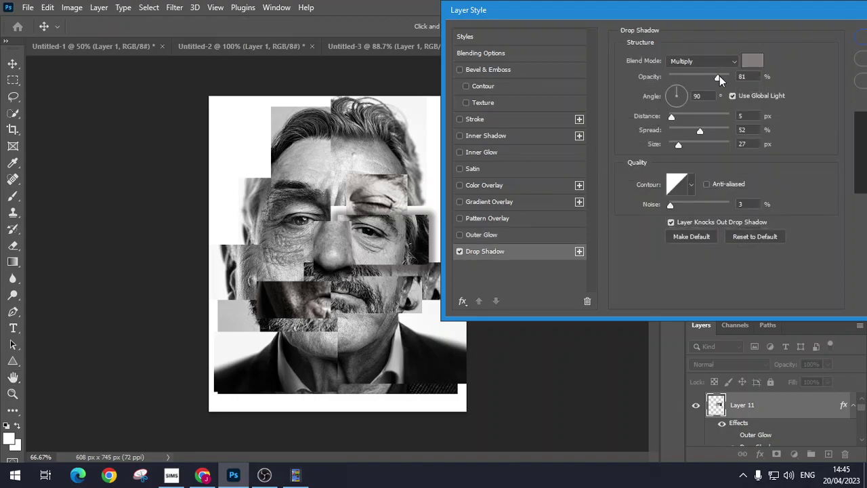
mouse_move(718, 78)
left_mouse_down()
mouse_move(694, 77)
mouse_move(707, 77)
left_mouse_up()
left_click_drag(713, 10, 713, 84)
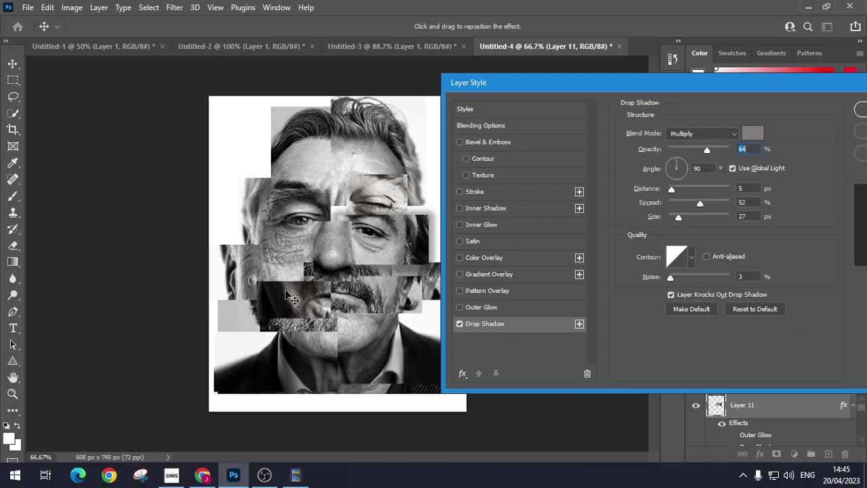
left_click_drag(542, 82, 353, 64)
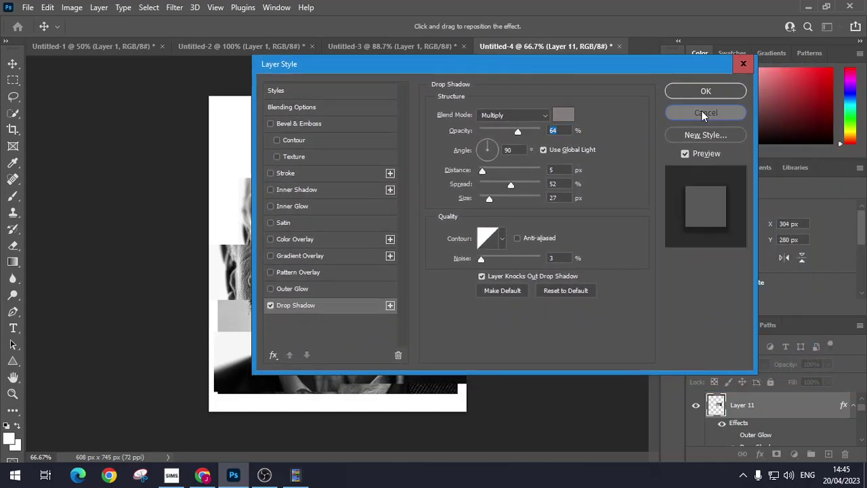
Discard the style changes, nudge the eye piece up-right, and enable a drop shadow on Layer 11.
left_click(703, 112)
scroll(405, 309, "up", 5)
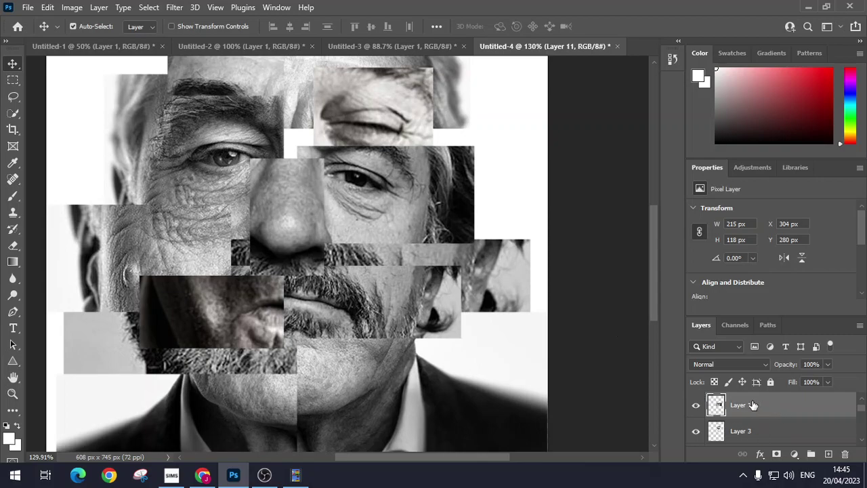
left_click_drag(432, 195, 442, 193)
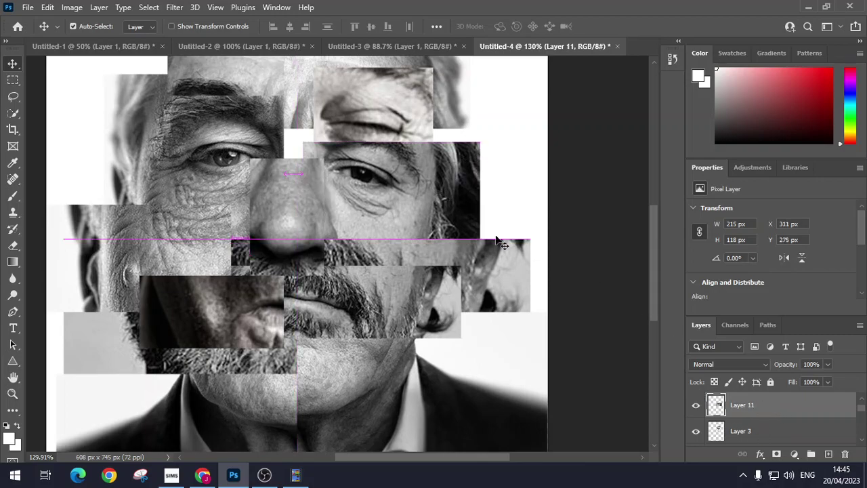
double_click(791, 407)
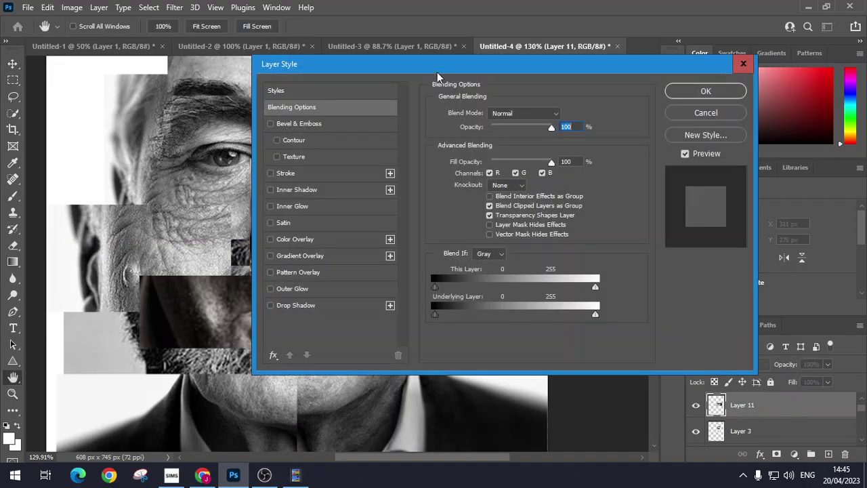
left_click_drag(437, 72, 661, 15)
left_click(519, 252)
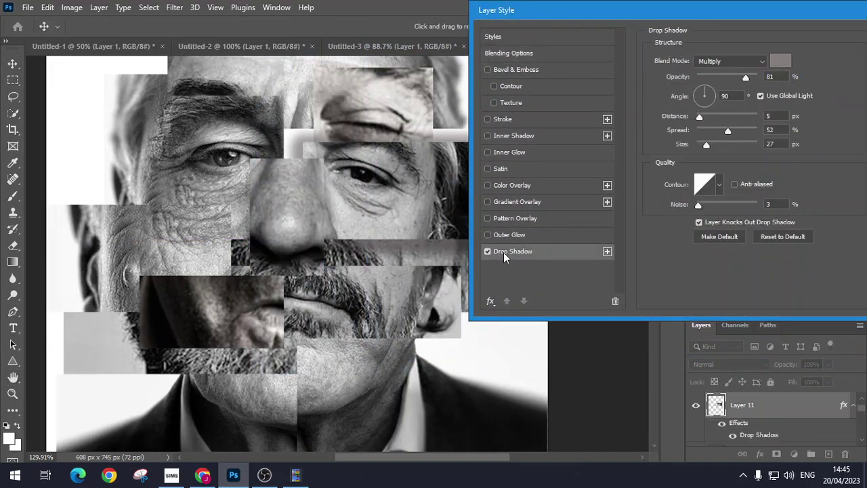
Set the drop shadow angle to -135° with wider spread, 45% opacity and 4 px distance.
left_click_drag(745, 79, 719, 72)
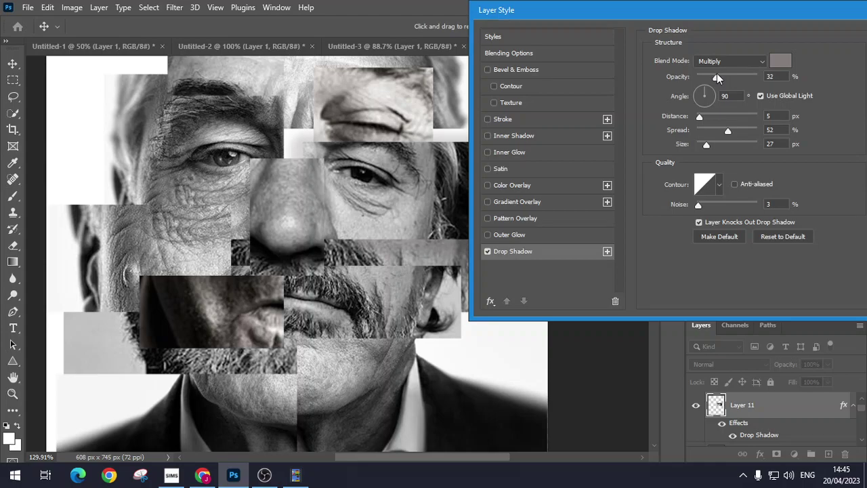
left_click_drag(708, 99, 733, 109)
key("Tab")
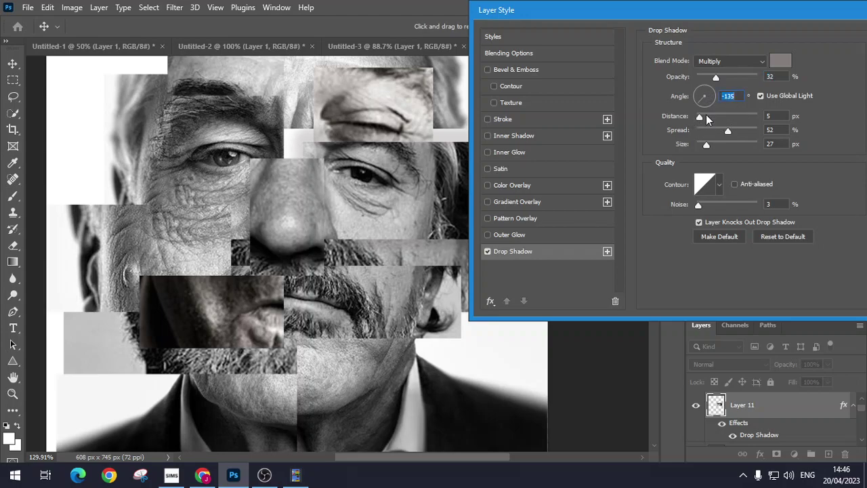
left_click_drag(728, 131, 704, 144)
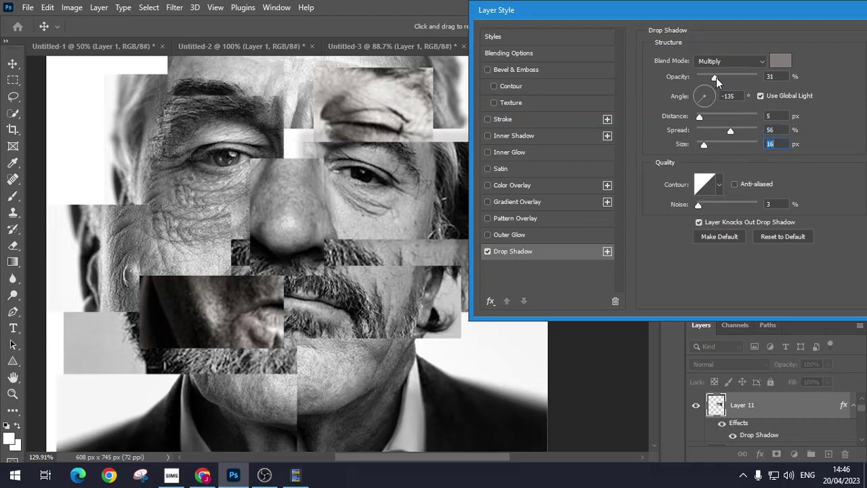
left_click_drag(716, 77, 725, 77)
mouse_move(700, 116)
left_mouse_down()
mouse_move(708, 114)
mouse_move(699, 116)
left_mouse_up()
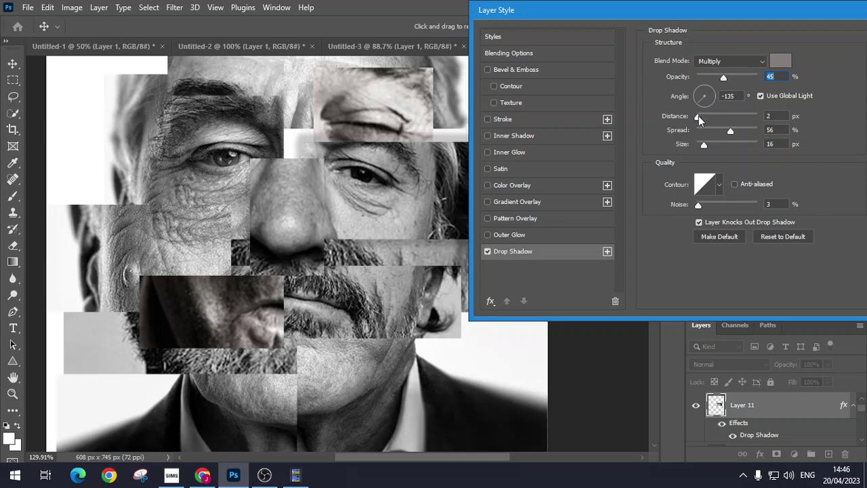
left_click_drag(700, 115, 700, 116)
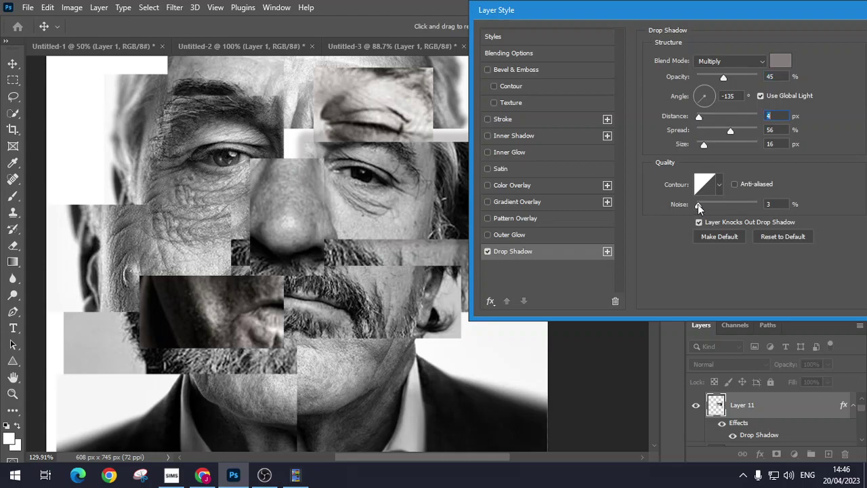
Remove the shadow noise and retune it to 3 px size, 58% opacity, 8 px distance, 49% spread.
left_click_drag(701, 203, 701, 202)
left_click(697, 205)
mouse_move(705, 144)
left_mouse_down()
mouse_move(713, 144)
mouse_move(699, 146)
left_mouse_up()
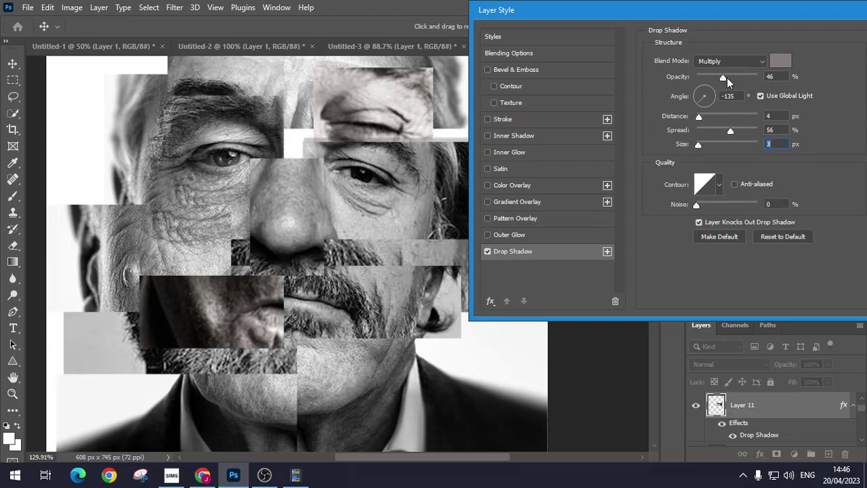
left_click_drag(727, 78, 733, 78)
left_click_drag(700, 119, 739, 136)
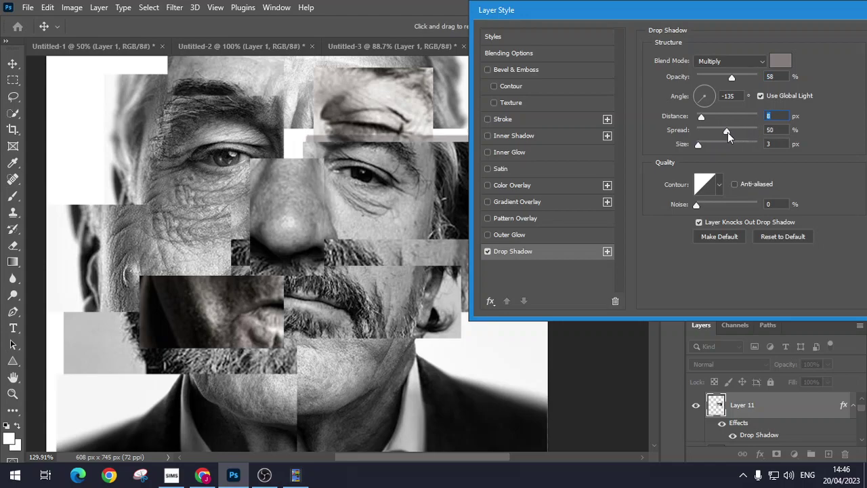
left_click_drag(728, 132, 726, 133)
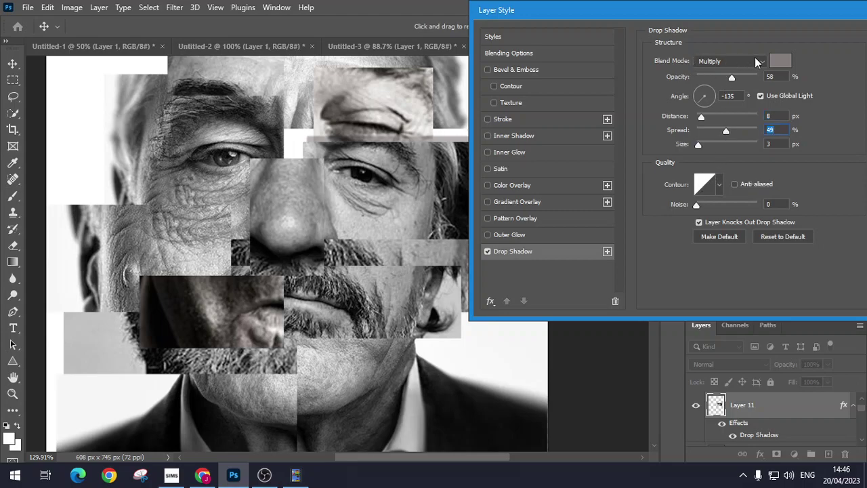
Make the drop shadow colour black (000000), apply it, and view the Brno Del Zou reference images.
left_click(784, 67)
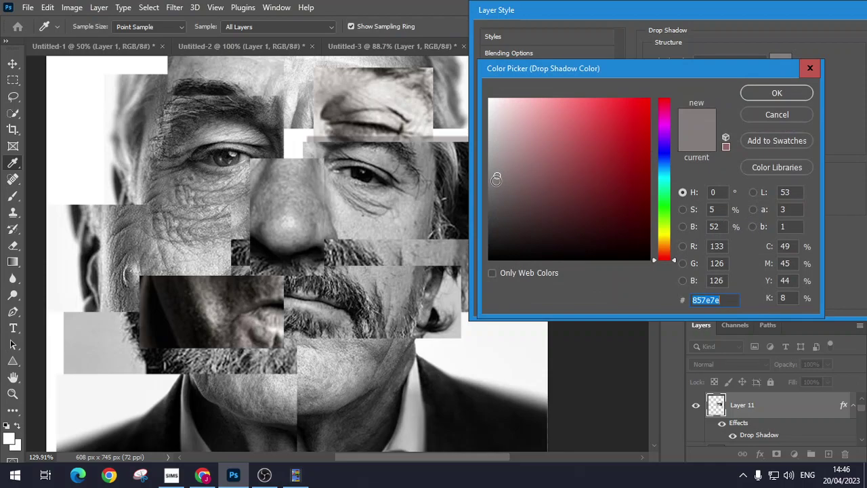
left_click_drag(498, 176, 475, 263)
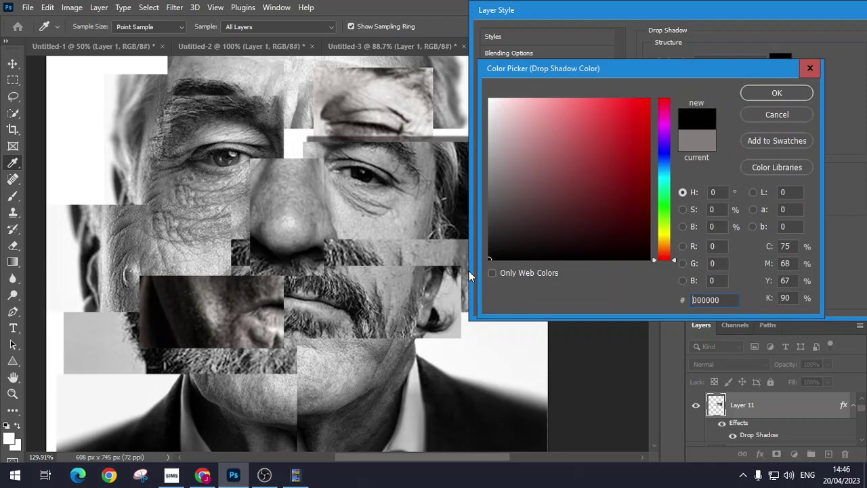
left_click(776, 91)
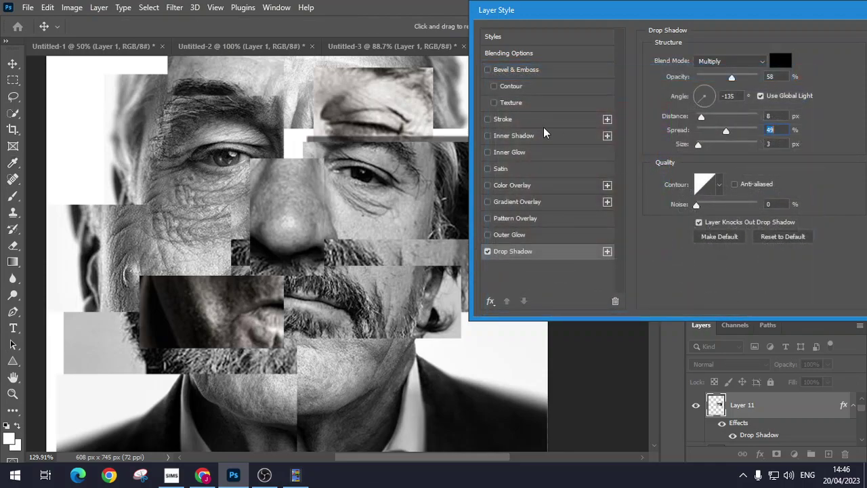
left_click_drag(779, 8, 551, 36)
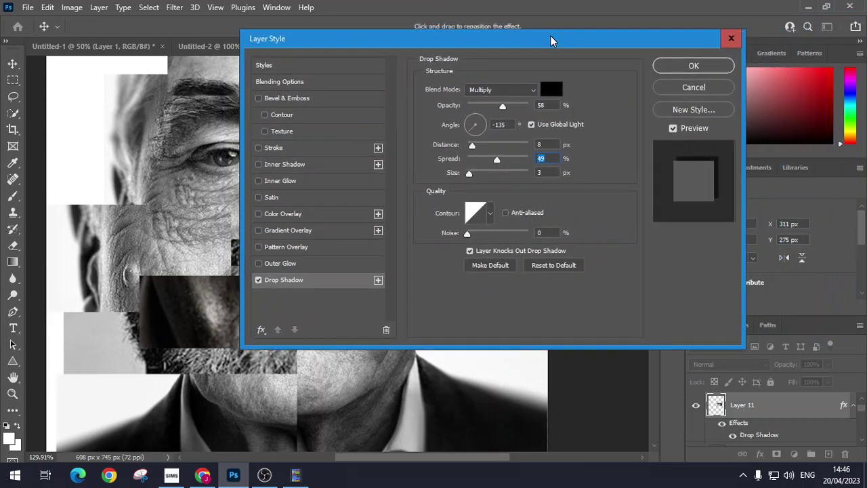
left_click(692, 66)
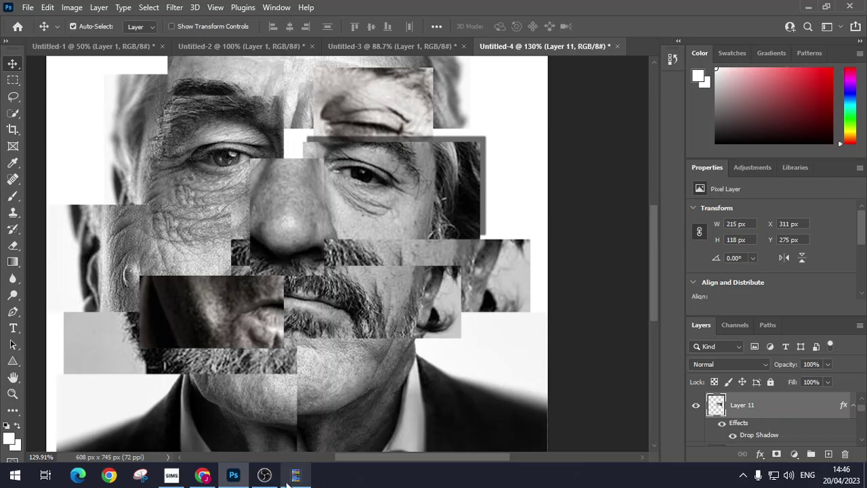
left_click(202, 474)
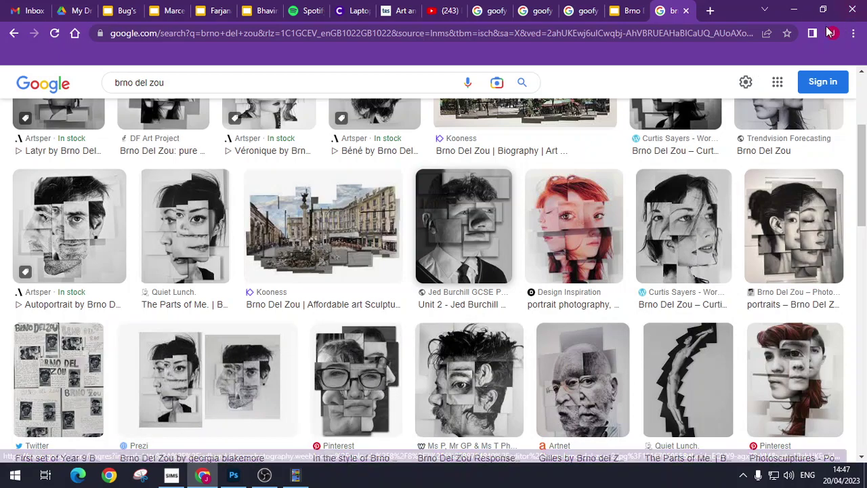
left_click(796, 10)
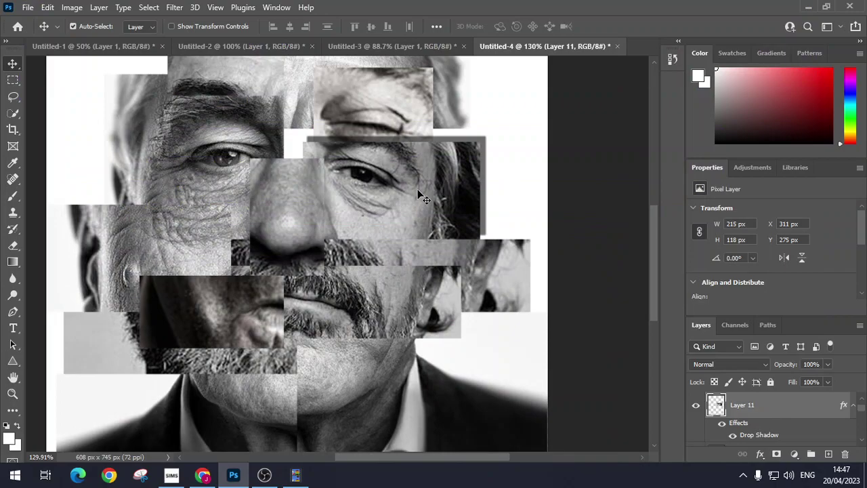
Give Layer 11 a white inner glow at 41% opacity with 8% choke, and apply it.
double_click(778, 411)
left_click_drag(510, 42, 749, 14)
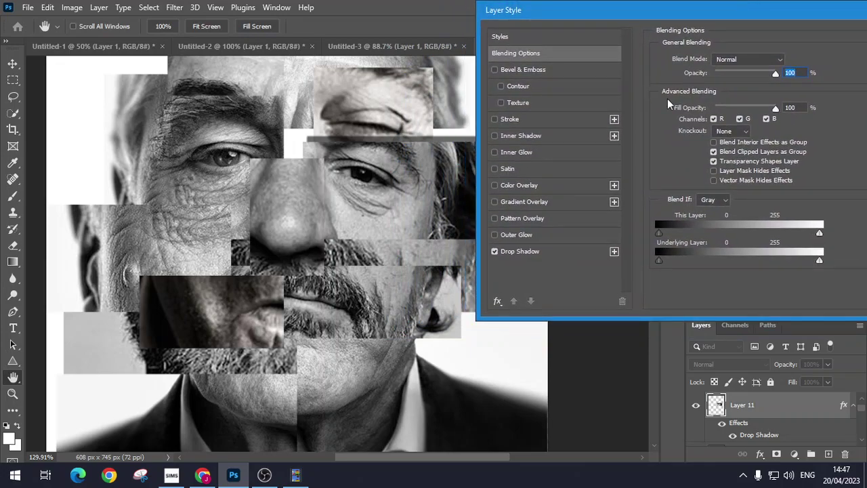
left_click(494, 154)
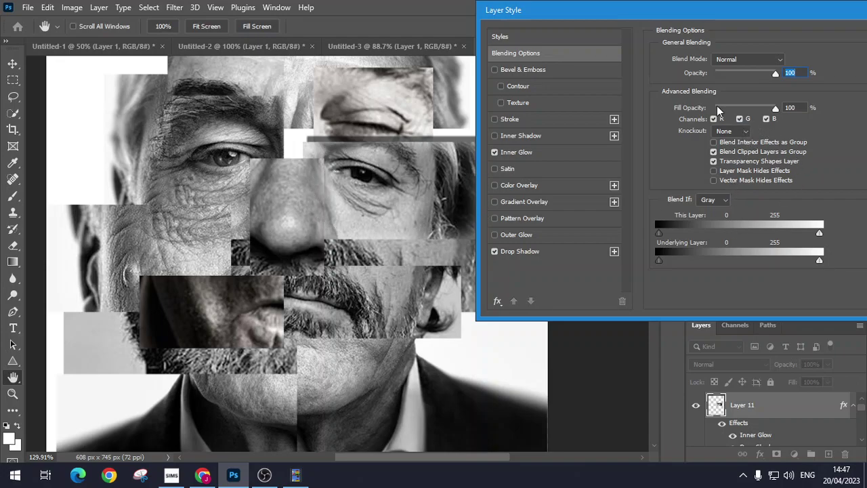
left_click(518, 152)
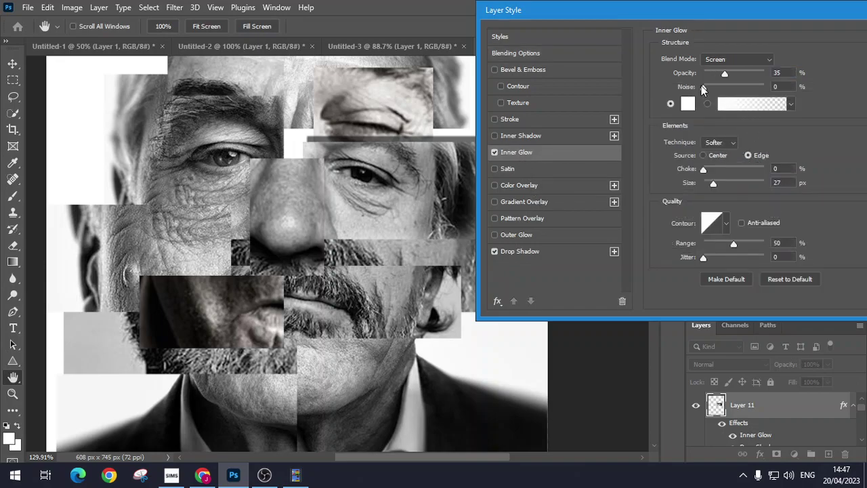
left_click_drag(725, 74, 728, 73)
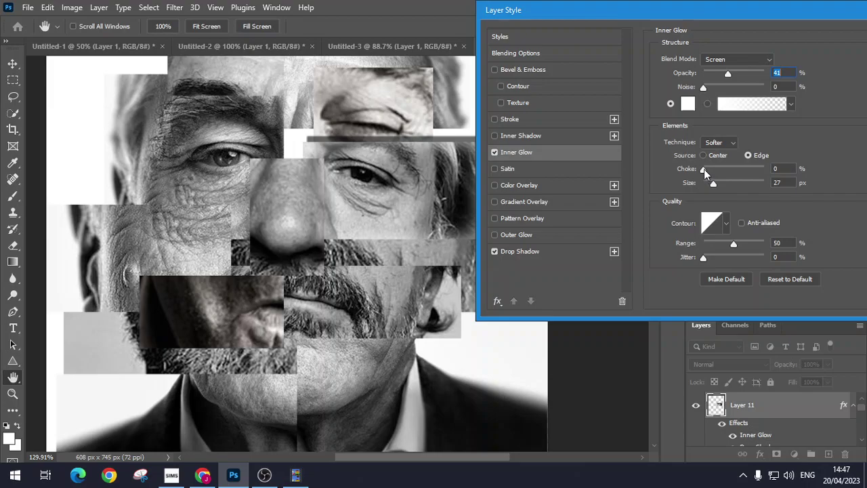
left_click_drag(704, 169, 709, 168)
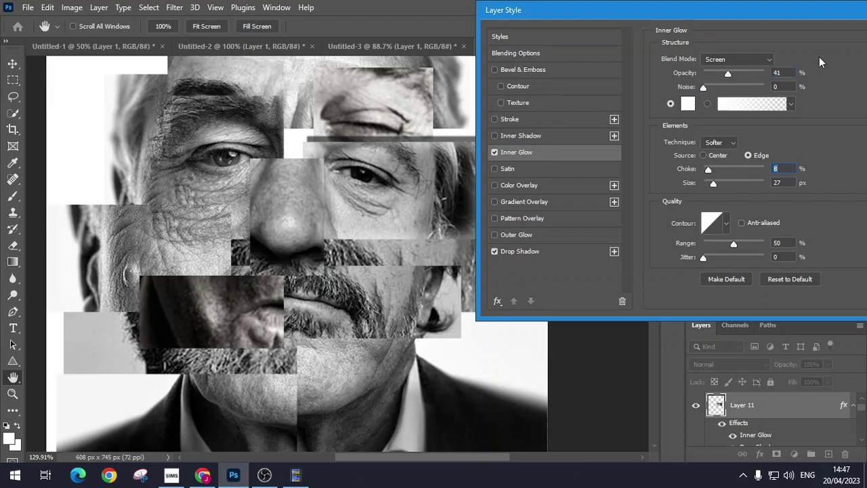
left_click_drag(803, 14, 609, 41)
left_click(726, 65)
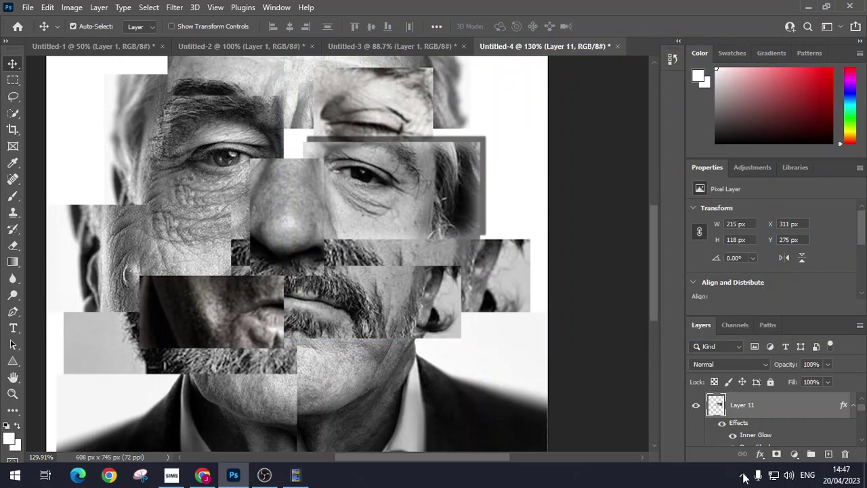
Give Layer 12 a drop shadow and a soft inner glow.
scroll(789, 423, "up", 1)
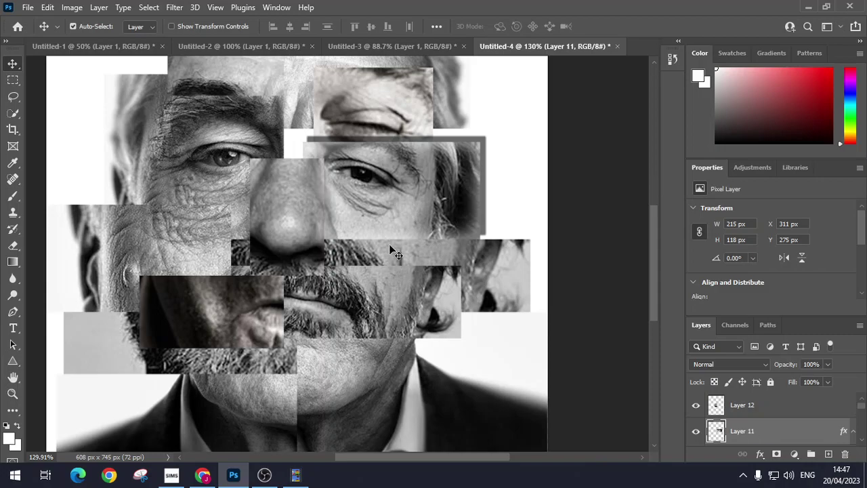
left_click(766, 410)
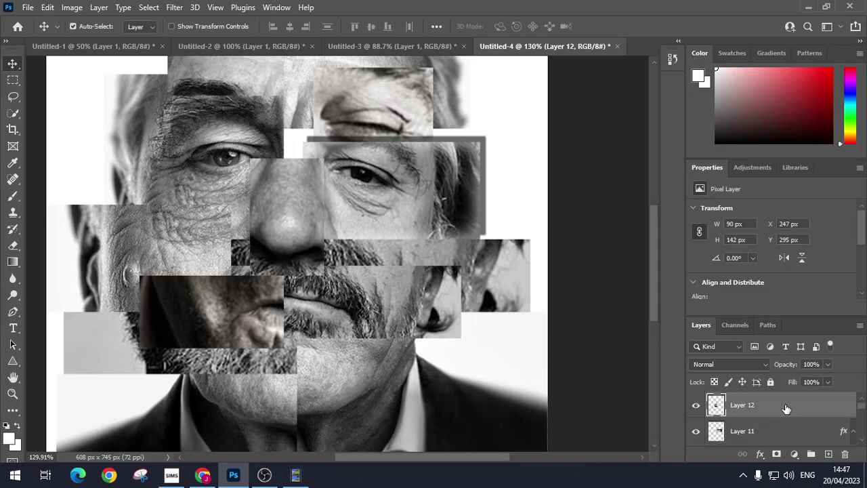
double_click(785, 408)
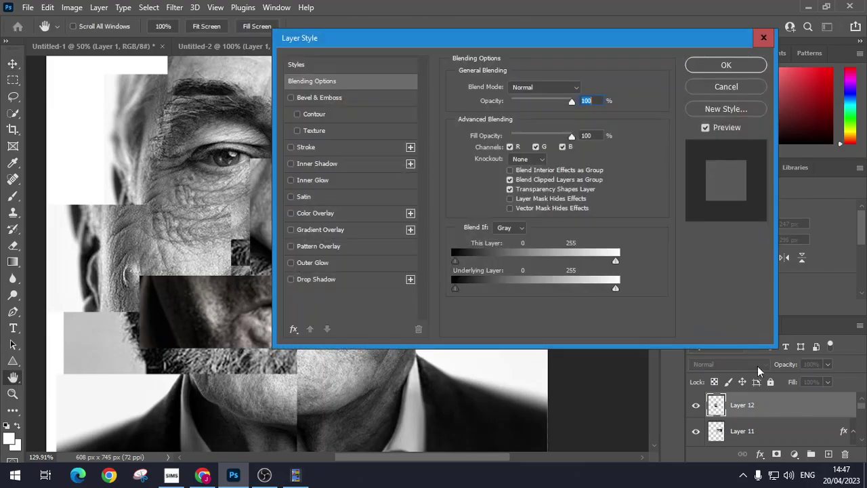
left_click(291, 279)
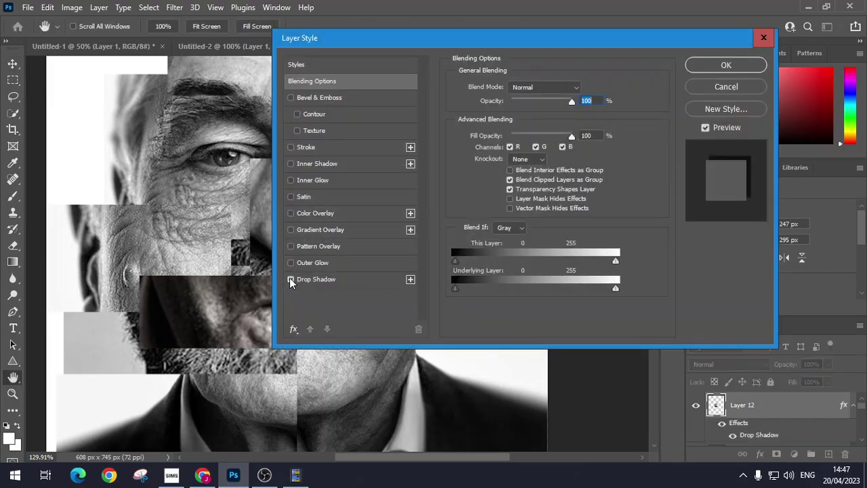
left_click(291, 180)
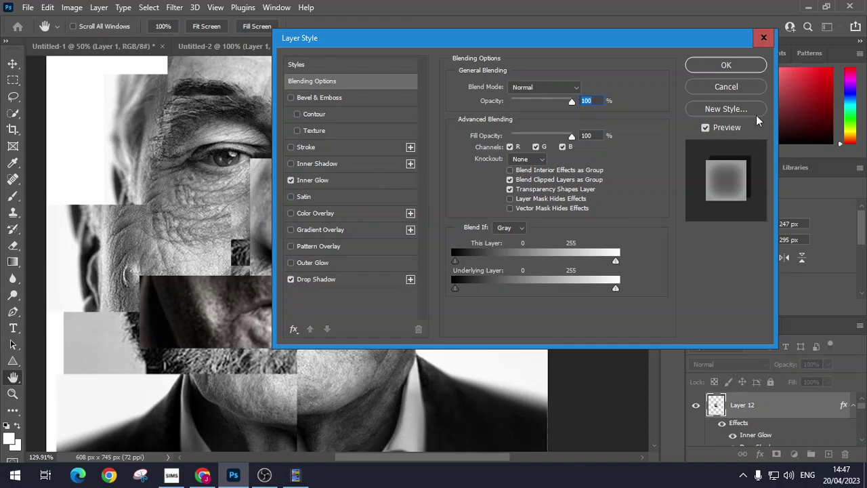
left_click(726, 65)
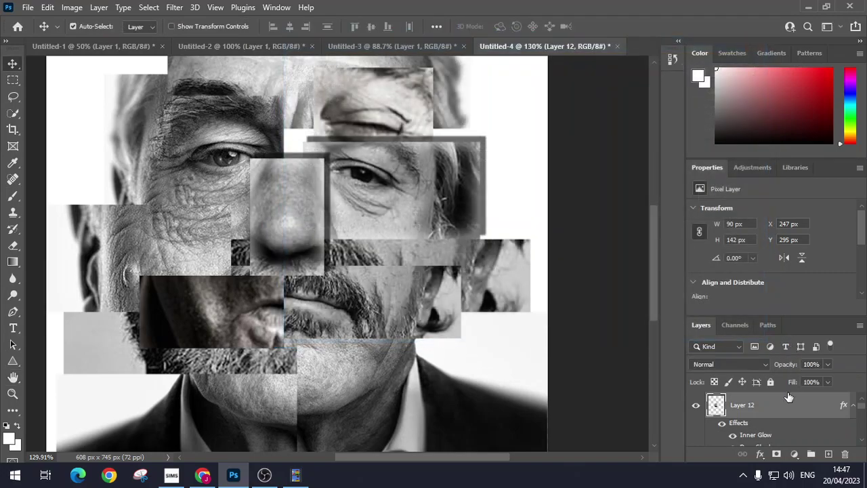
Give Layer 3 a drop shadow and a soft inner glow.
scroll(790, 427, "down", 2)
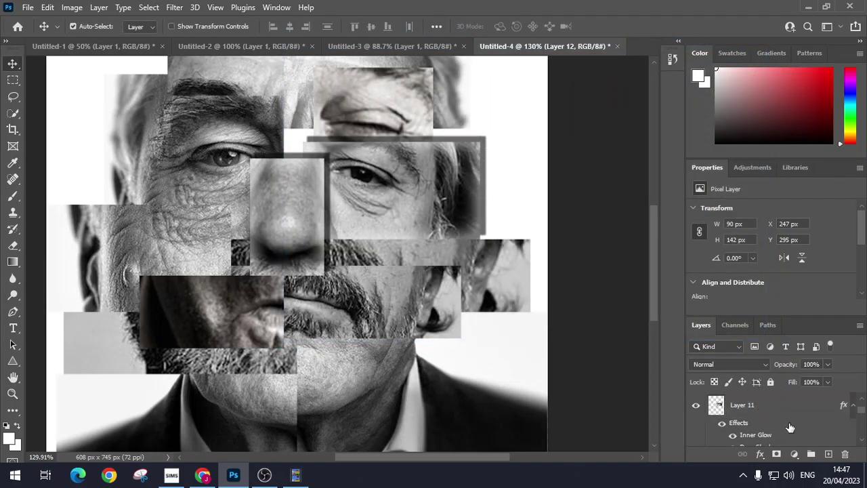
scroll(790, 427, "down", 2)
scroll(786, 421, "down", 3)
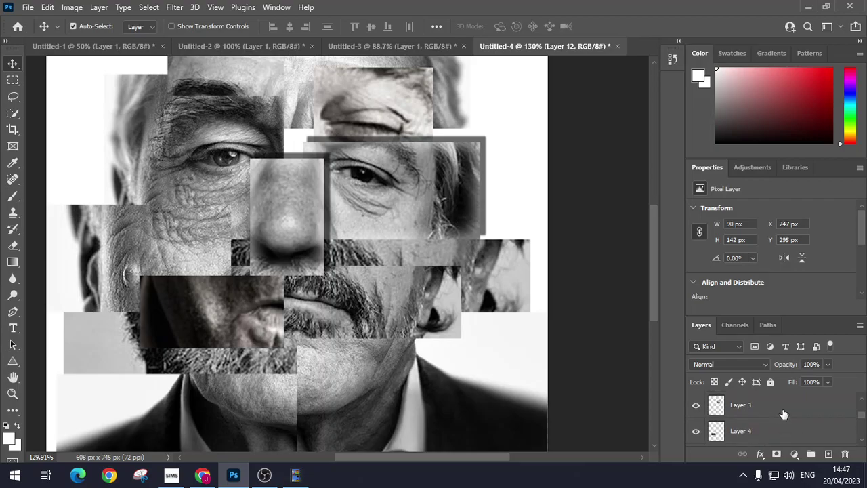
scroll(784, 414, "up", 5)
scroll(785, 414, "down", 5)
left_click(786, 412)
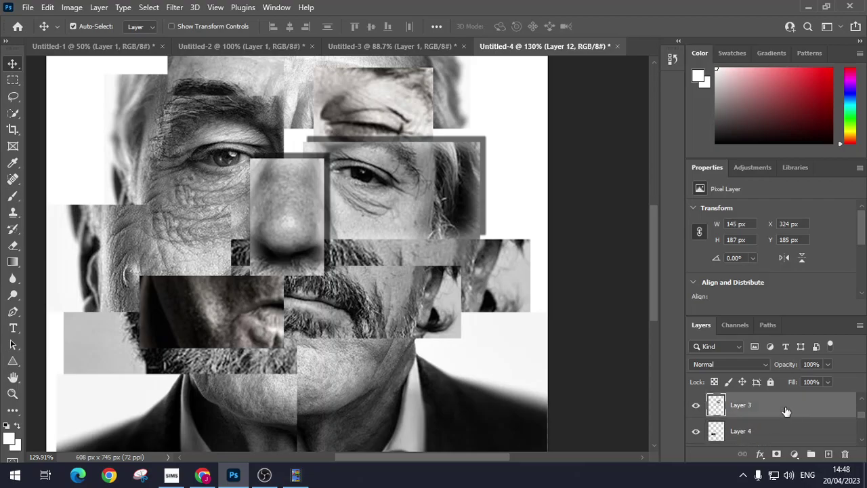
double_click(776, 406)
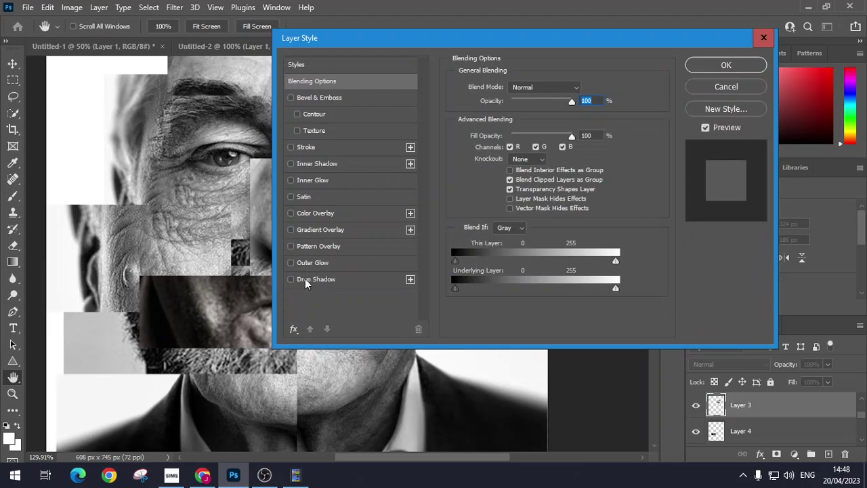
left_click(305, 281)
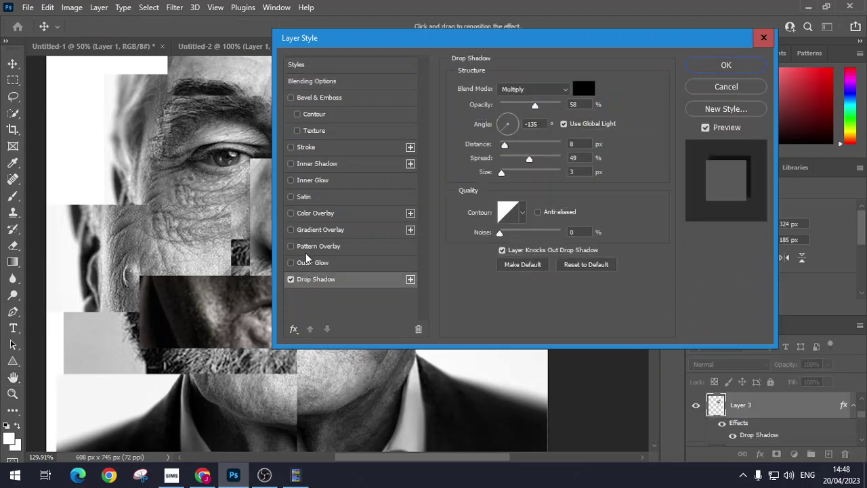
left_click(292, 180)
left_click(726, 65)
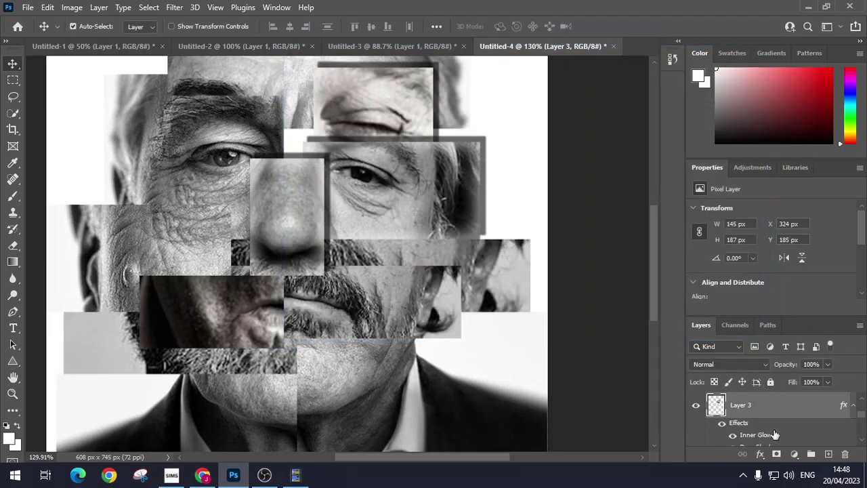
Add an inner glow and a drop shadow to Layer 4.
scroll(776, 421, "up", 2)
left_click(767, 410)
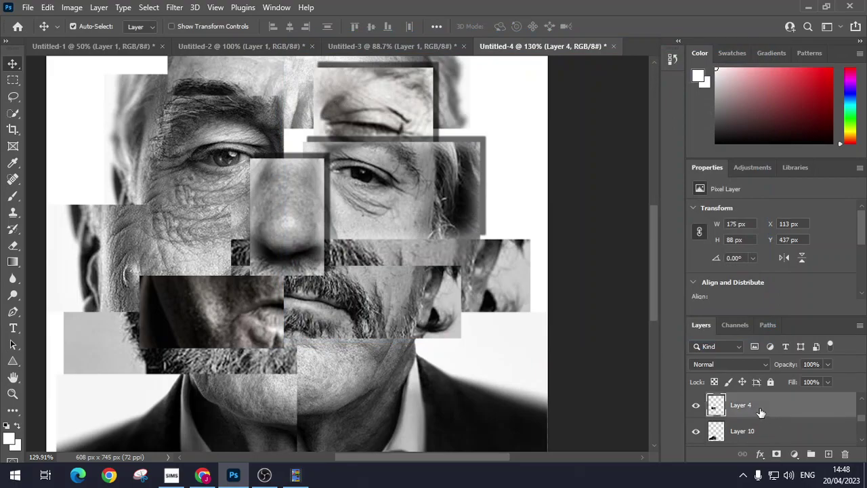
double_click(765, 410)
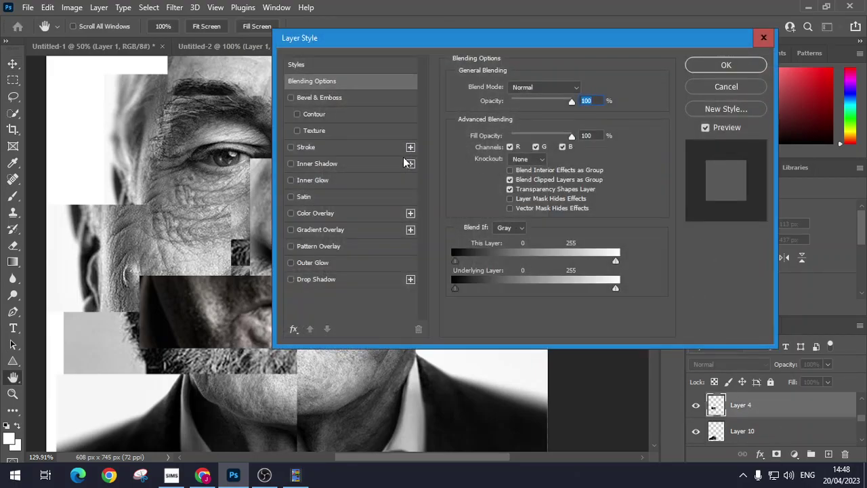
left_click(304, 185)
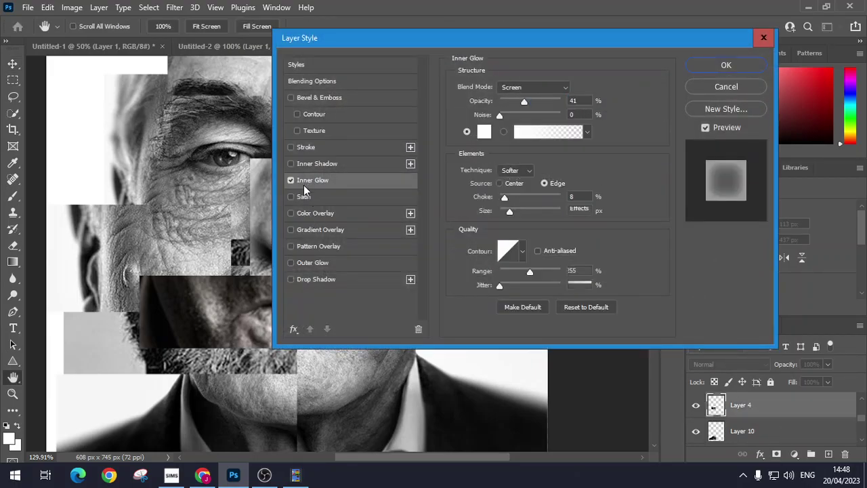
left_click(307, 278)
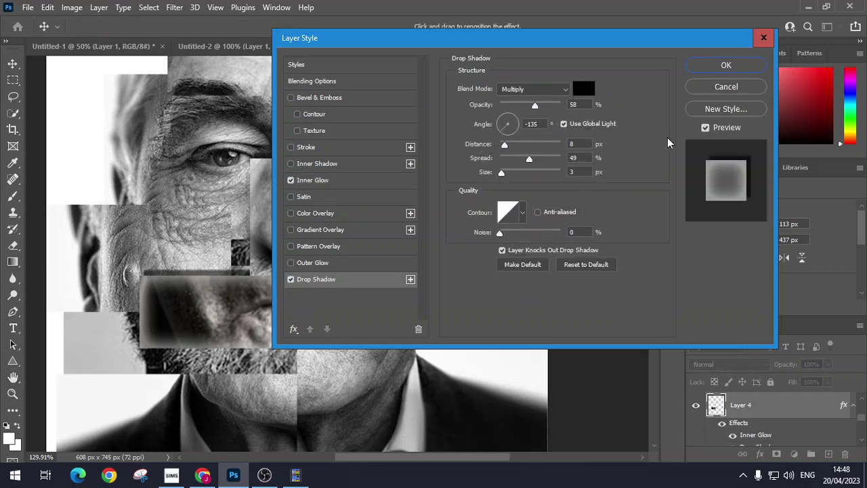
left_click(727, 65)
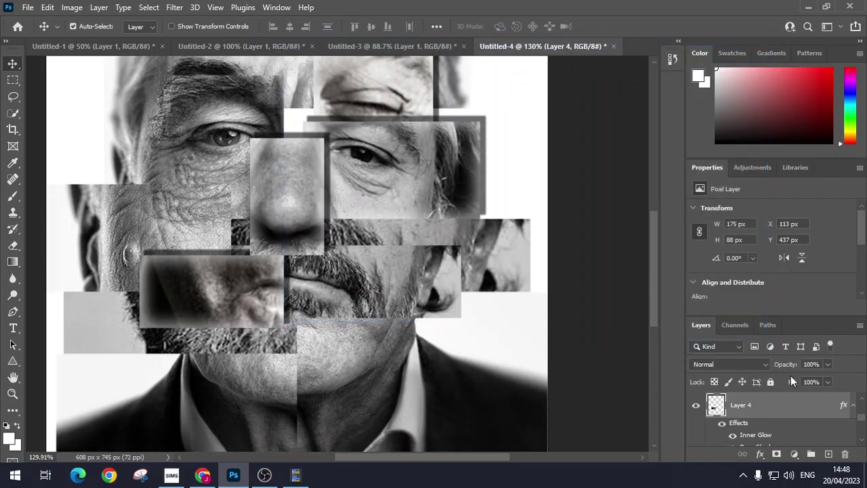
Give Layer 10 a drop shadow and a soft inner glow.
scroll(793, 424, "down", 2)
scroll(794, 425, "up", 2)
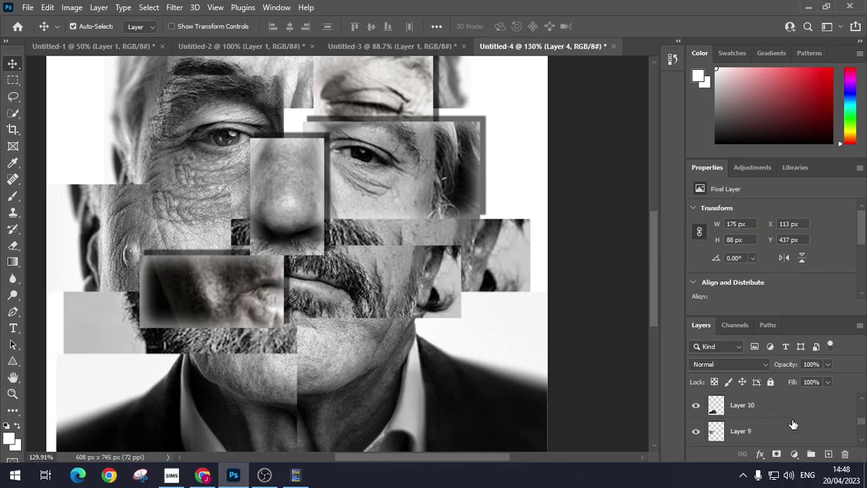
scroll(786, 425, "up", 3)
left_click(776, 415)
double_click(775, 415)
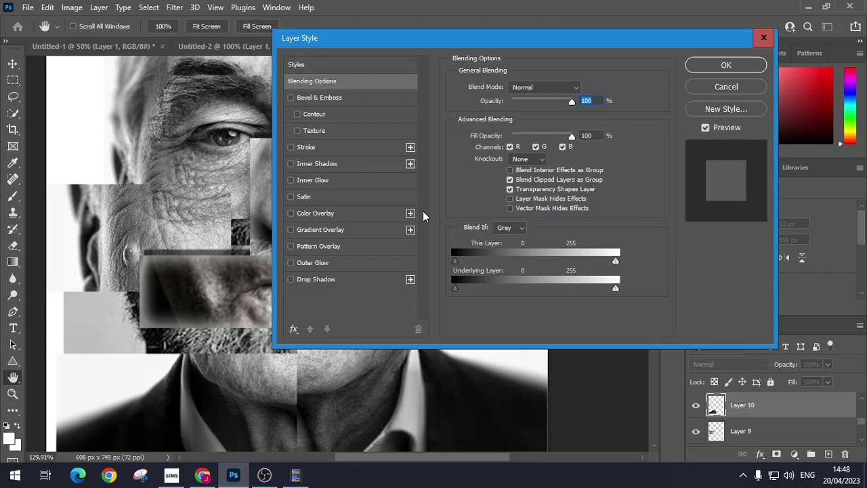
left_click(296, 279)
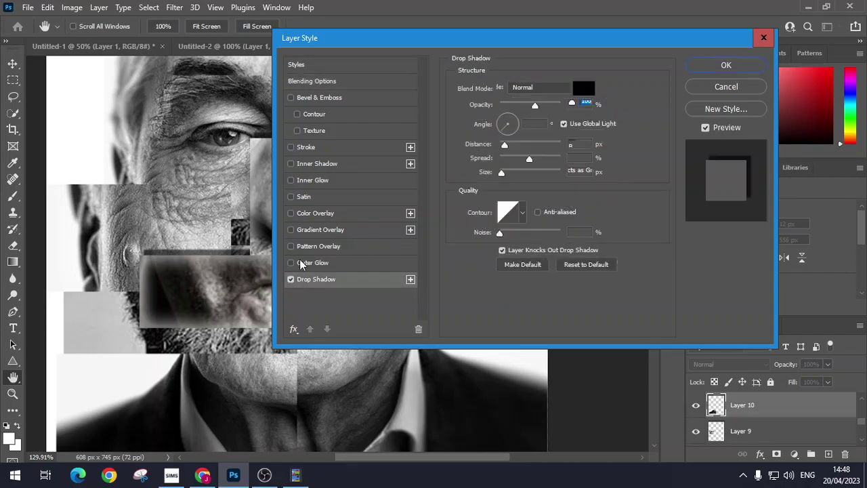
left_click(303, 180)
left_click(722, 66)
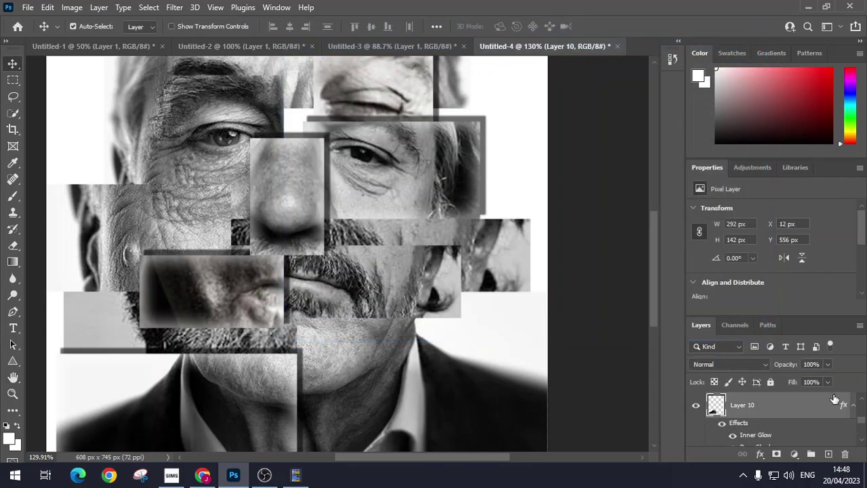
Give Layer 9 a drop shadow and inner glow, and Layer 8 a drop shadow and inner shadow.
scroll(771, 420, "down", 3)
left_click(780, 410)
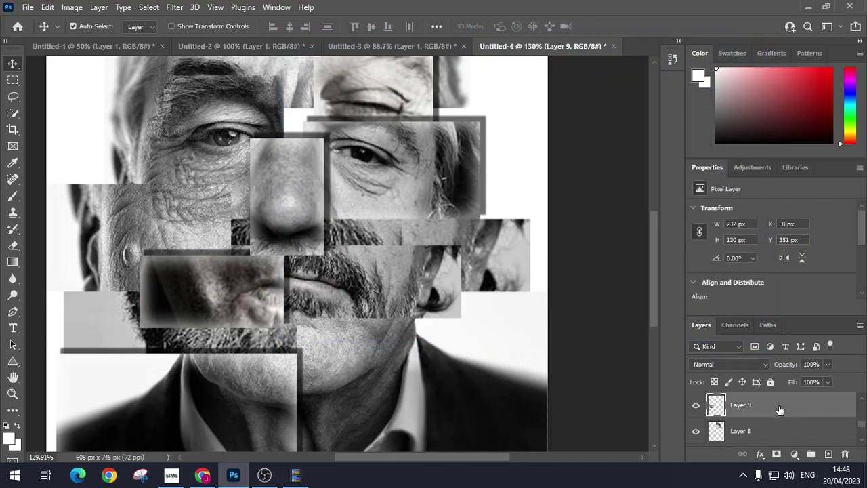
double_click(780, 410)
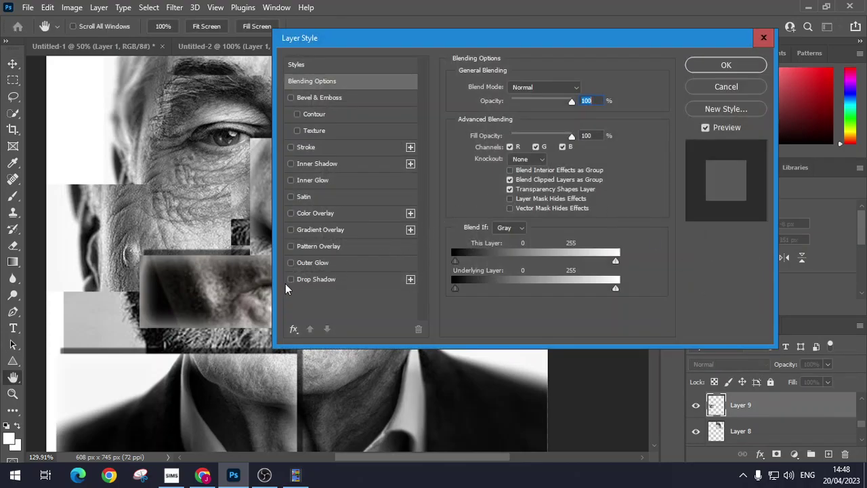
left_click(290, 280)
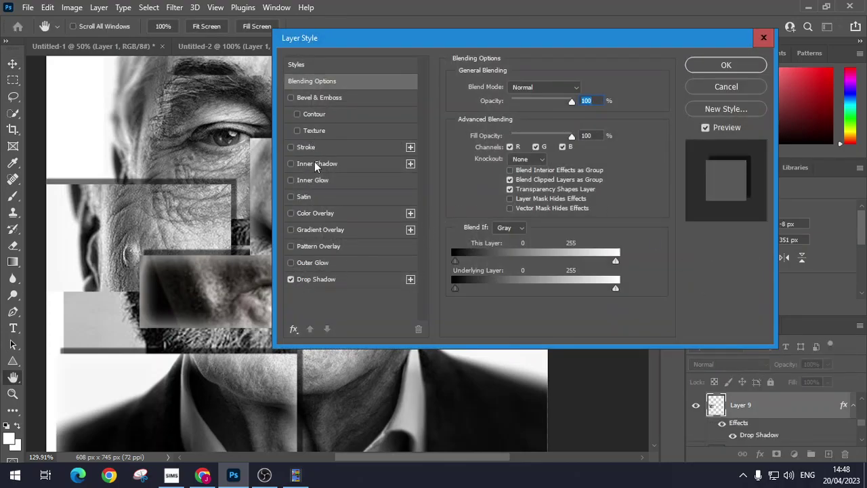
left_click(311, 182)
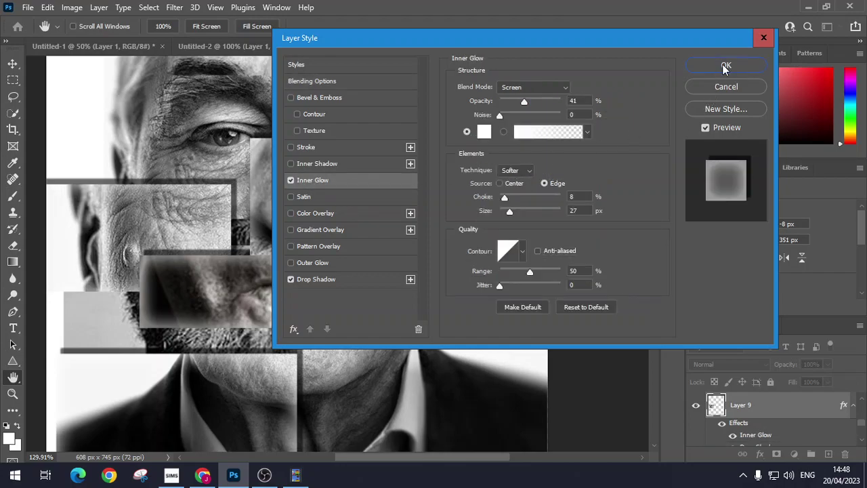
left_click(726, 68)
scroll(780, 430, "down", 2)
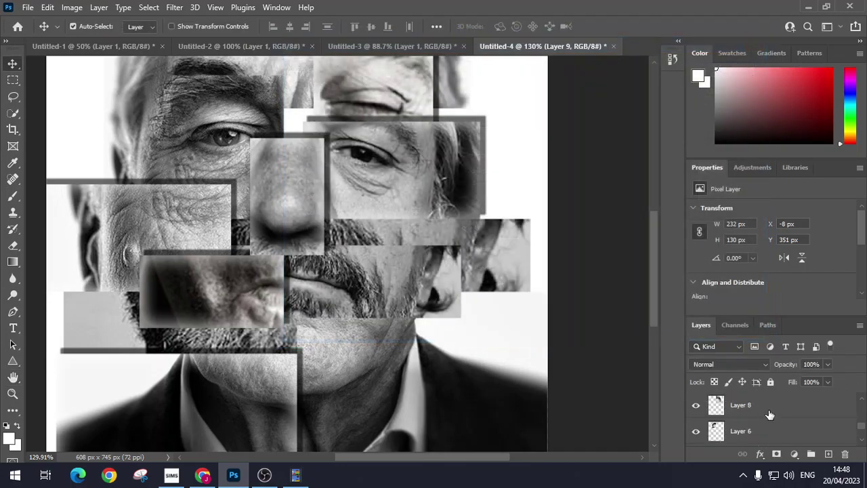
left_click(772, 413)
double_click(777, 413)
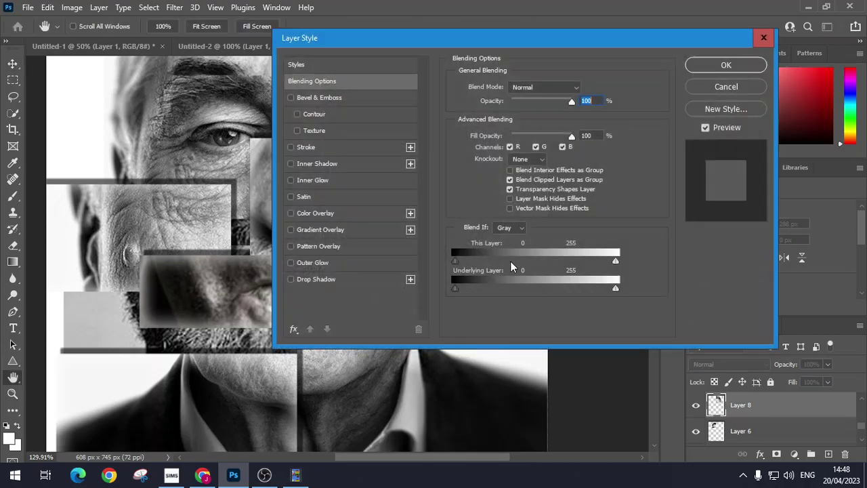
left_click(303, 280)
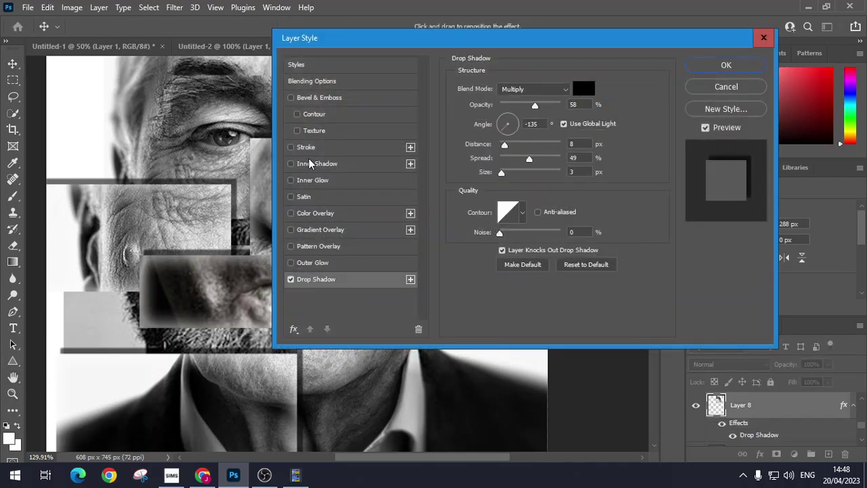
left_click(308, 161)
left_click(702, 66)
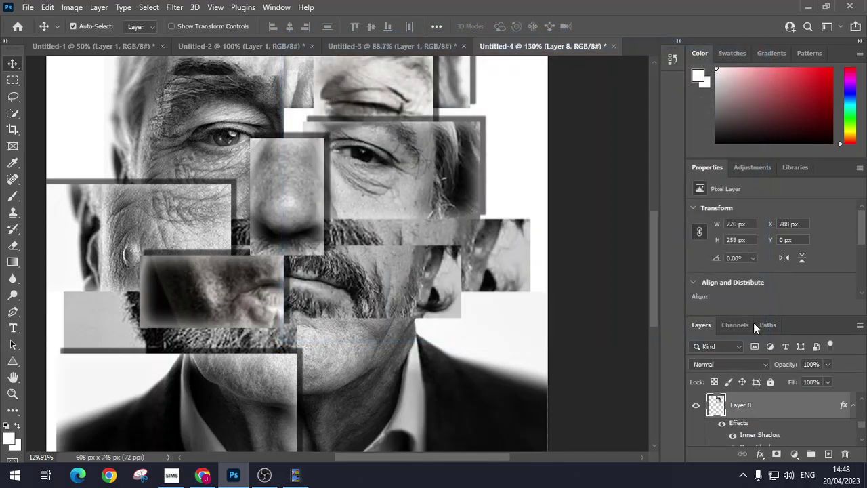
Give Layer 6 a drop shadow and inner glow, and Layer 5 a drop shadow and inner shadow.
scroll(771, 434, "down", 3)
double_click(763, 417)
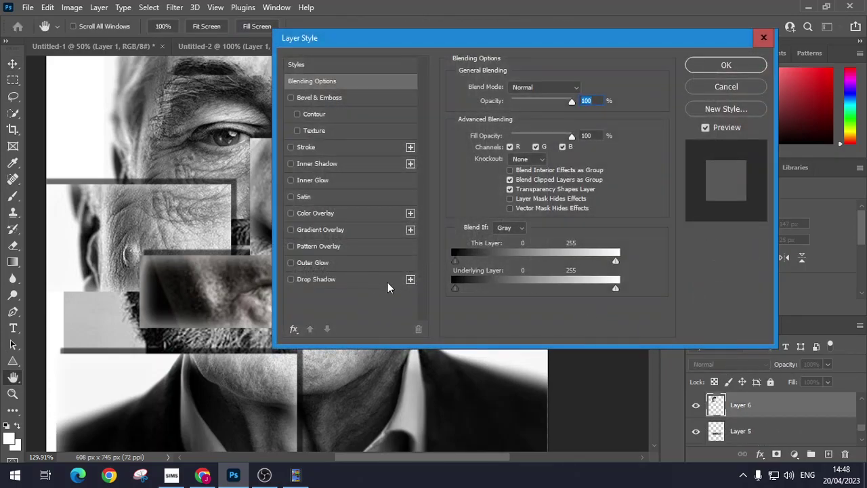
left_click(321, 280)
left_click(315, 181)
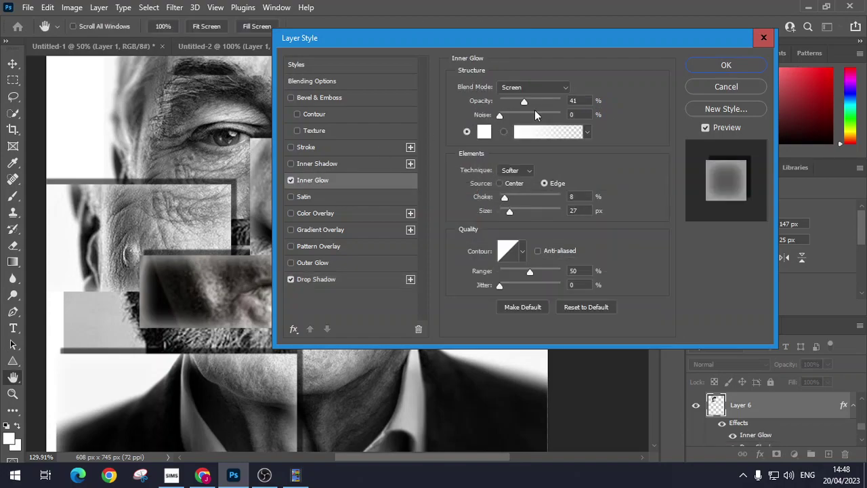
left_click(736, 71)
scroll(770, 423, "down", 2)
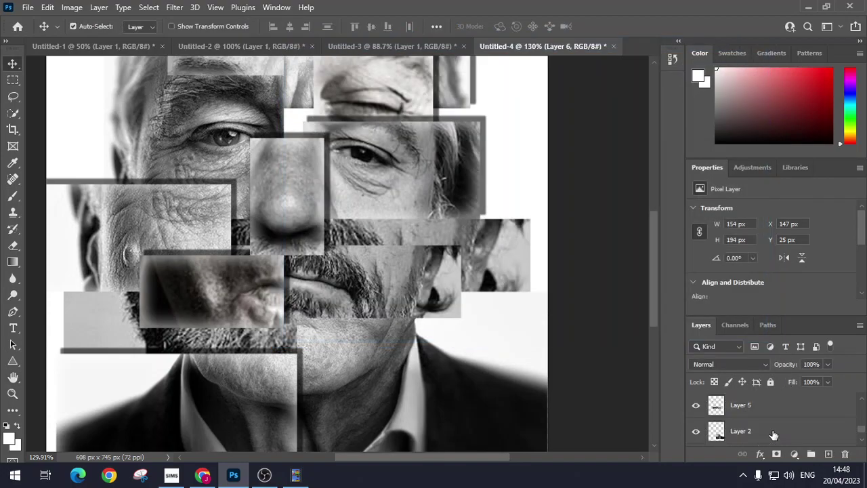
left_click(754, 407)
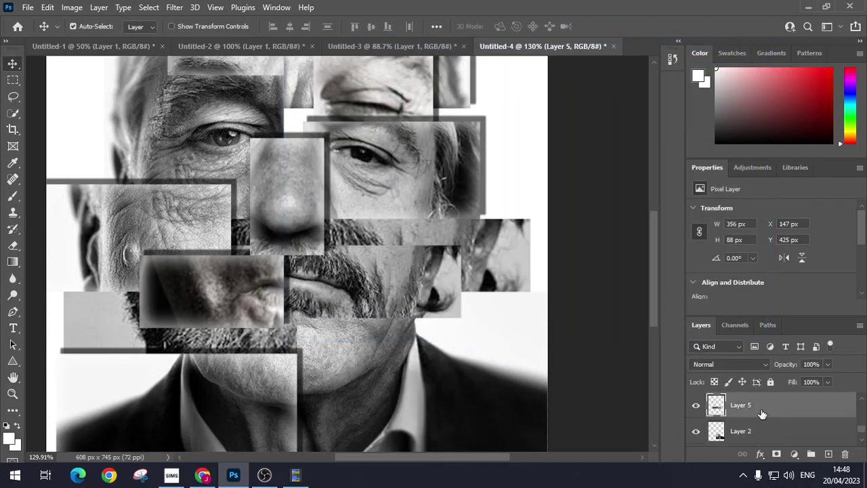
double_click(766, 409)
left_click(342, 278)
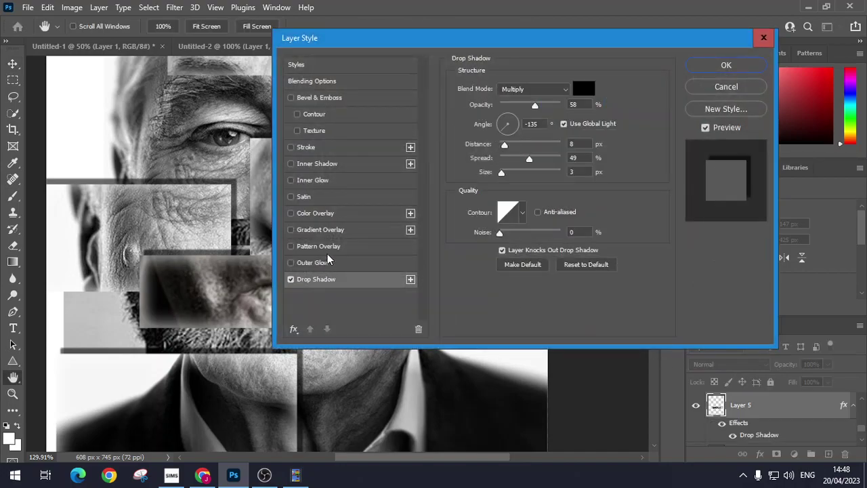
left_click(321, 165)
left_click(729, 65)
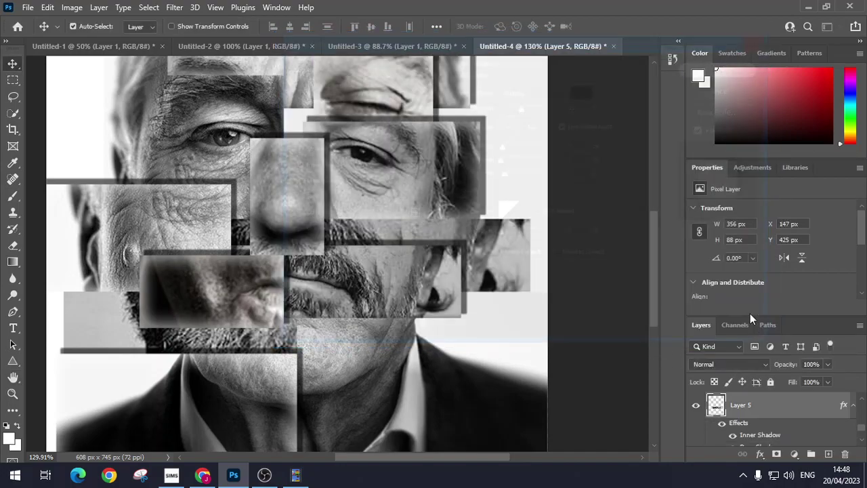
Add a drop shadow and inner glow to both Layer 2 and Layer 1.
scroll(770, 412, "down", 5)
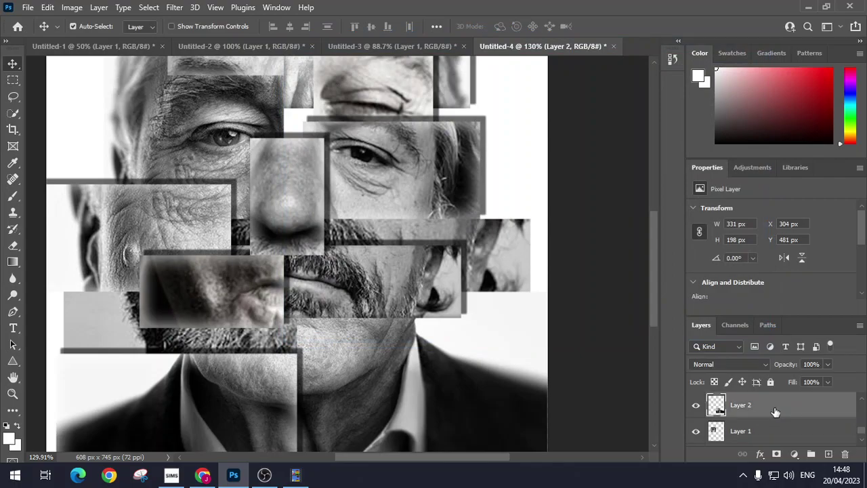
double_click(776, 413)
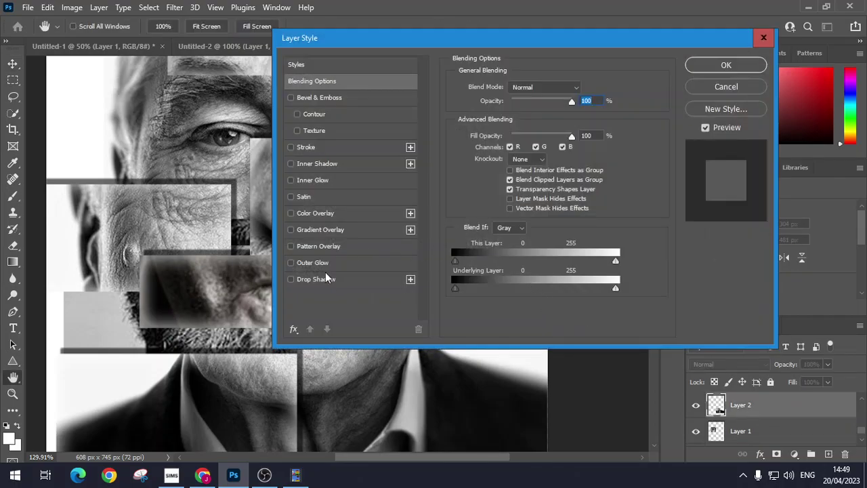
left_click(311, 277)
left_click(319, 180)
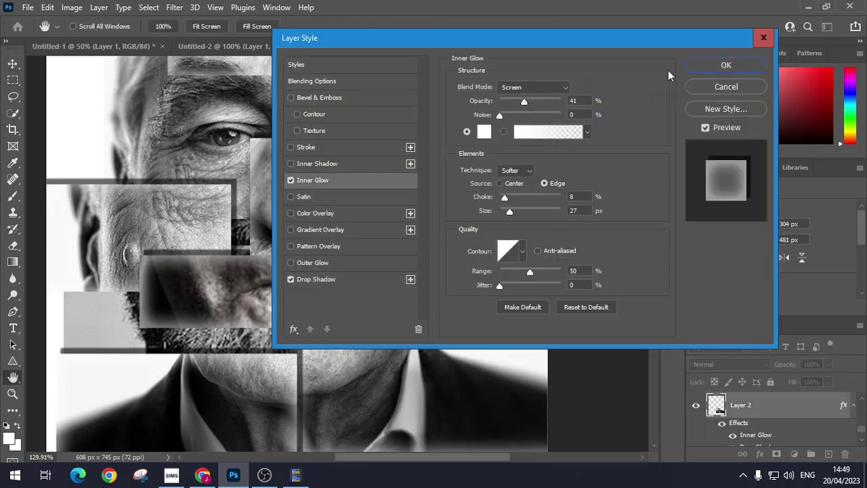
left_click(726, 65)
scroll(777, 416, "down", 2)
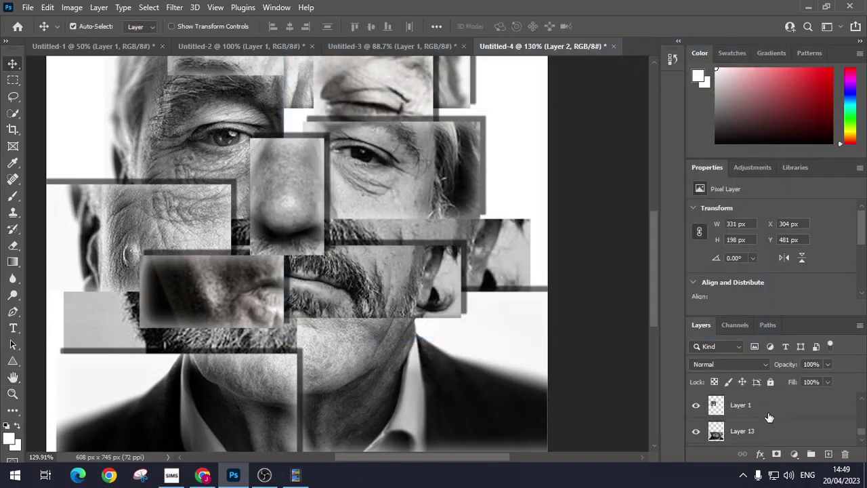
left_click(773, 415)
double_click(768, 413)
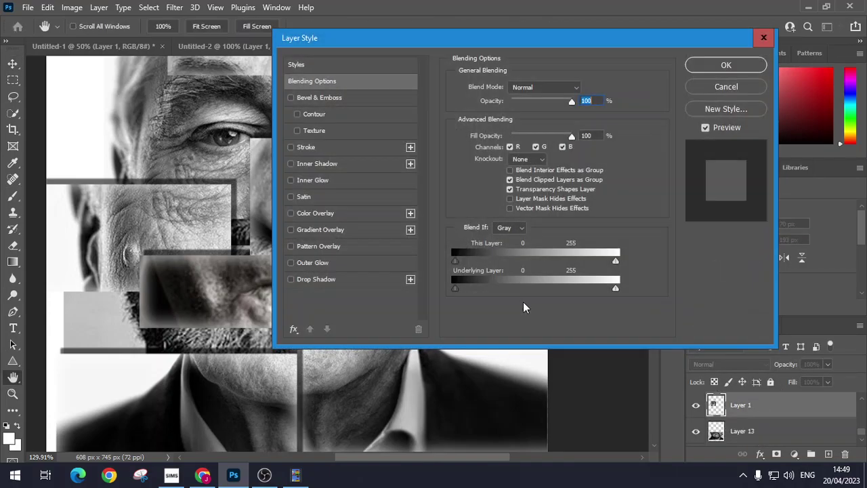
left_click(335, 281)
left_click(322, 181)
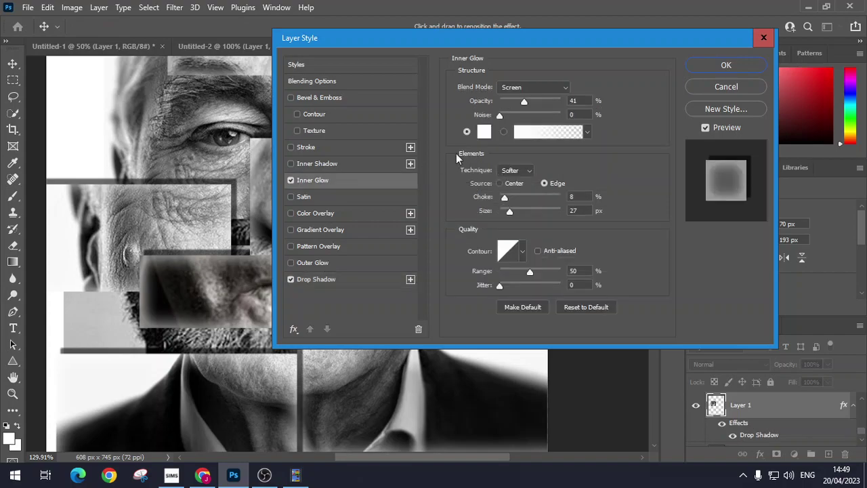
left_click(724, 65)
Add a drop shadow and inner glow to the Layer 13 lower-face piece.
scroll(810, 410, "down", 5)
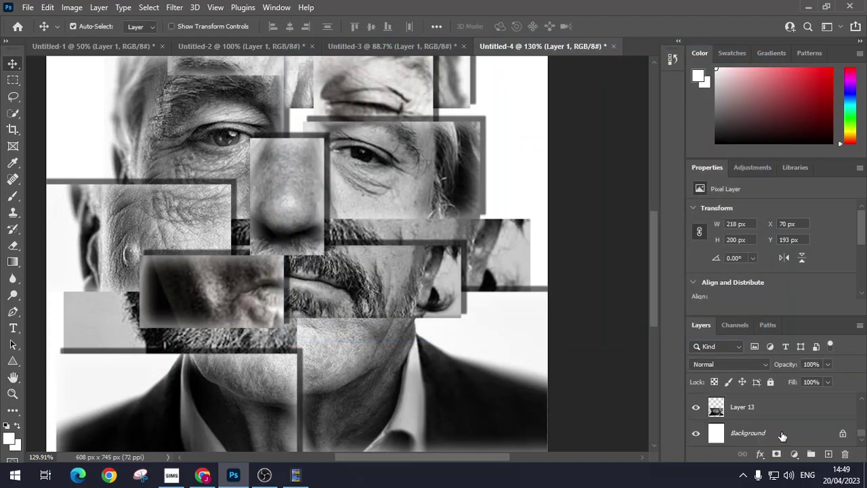
left_click(765, 413)
double_click(769, 415)
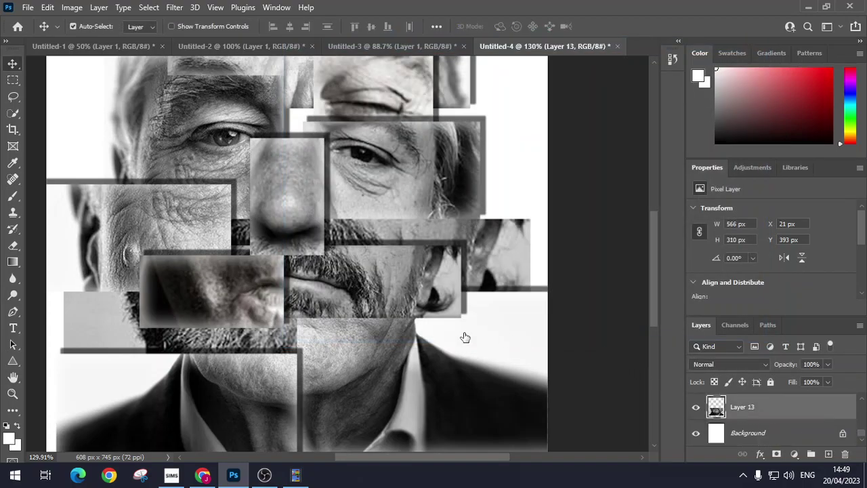
left_click(309, 280)
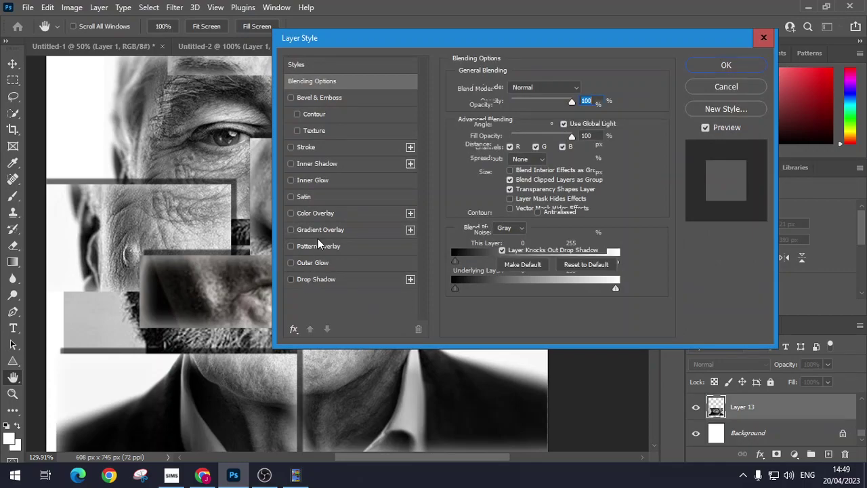
left_click(321, 178)
left_click(722, 65)
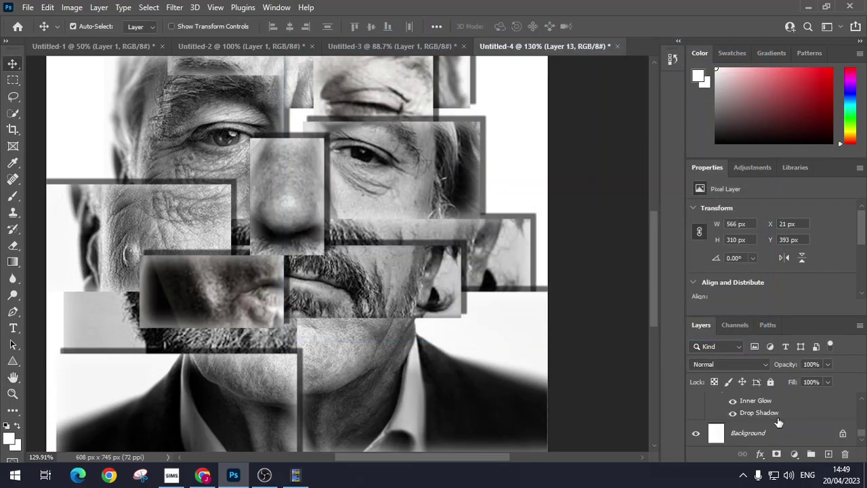
left_click(772, 436)
Unlock Background as Layer 0 and add a Solid Color fill layer in pale pink fadfdf.
left_click(843, 434)
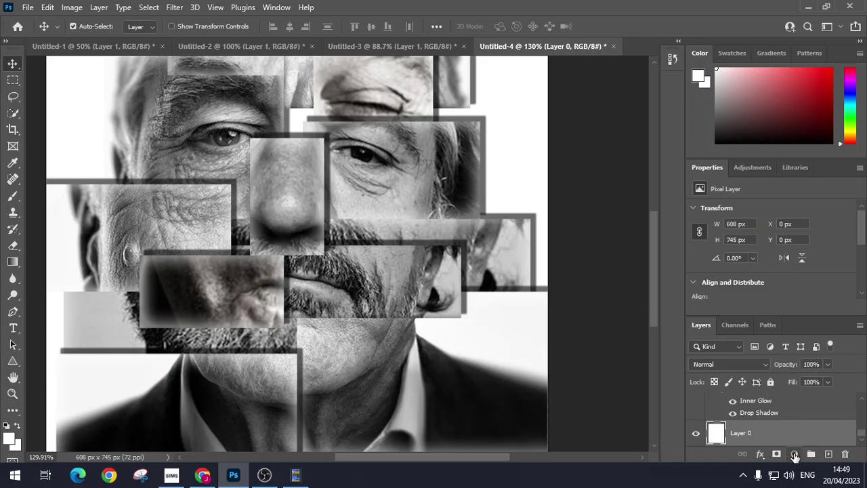
left_click(795, 454)
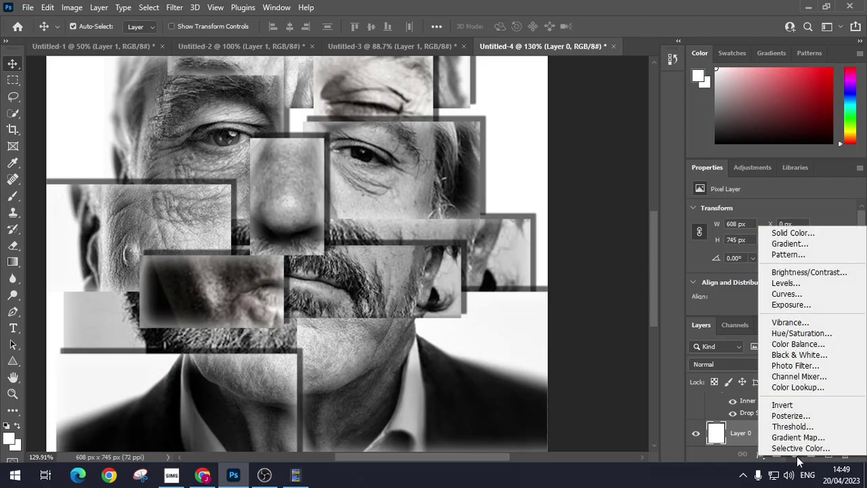
left_click(807, 234)
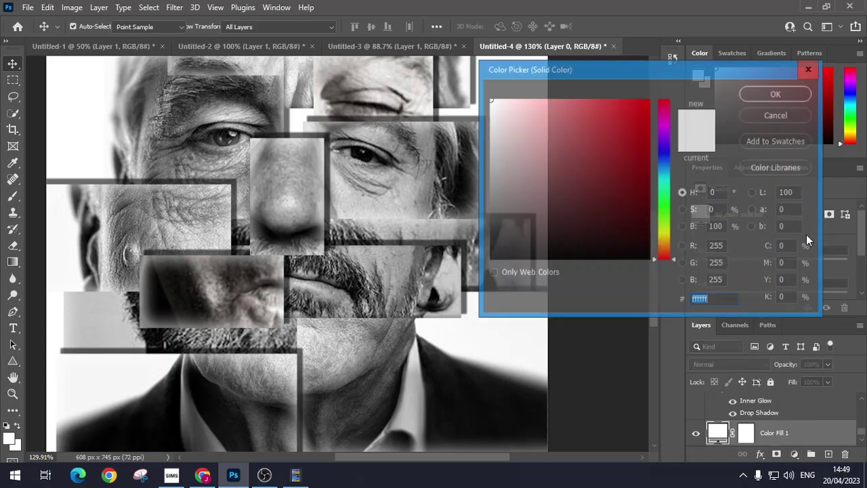
mouse_move(542, 203)
left_mouse_down()
mouse_move(490, 110)
mouse_move(488, 124)
mouse_move(490, 115)
mouse_move(516, 114)
mouse_move(507, 102)
left_mouse_up()
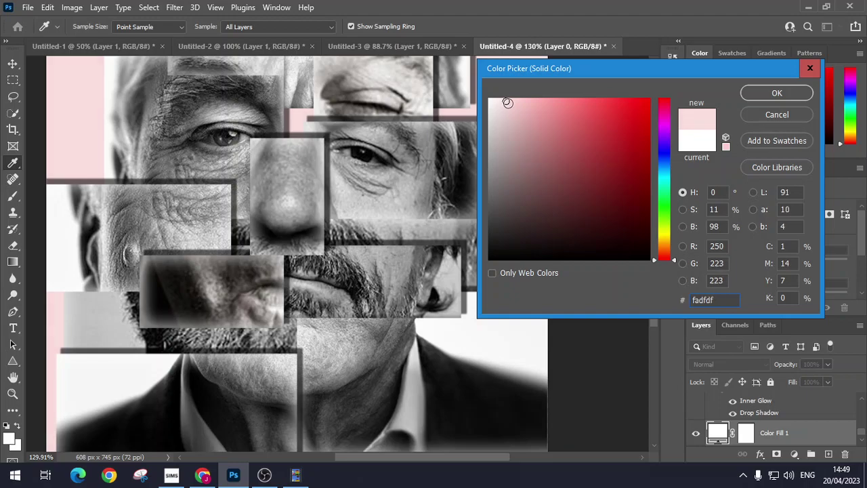
left_click(777, 94)
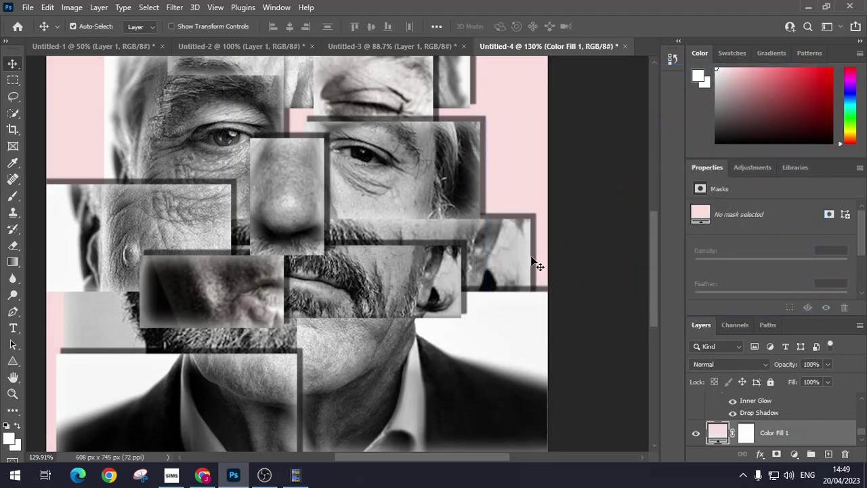
Zoom out, snip the pink-backed portrait with Win+Shift+S, and return to Chrome.
scroll(533, 337, "down", 5)
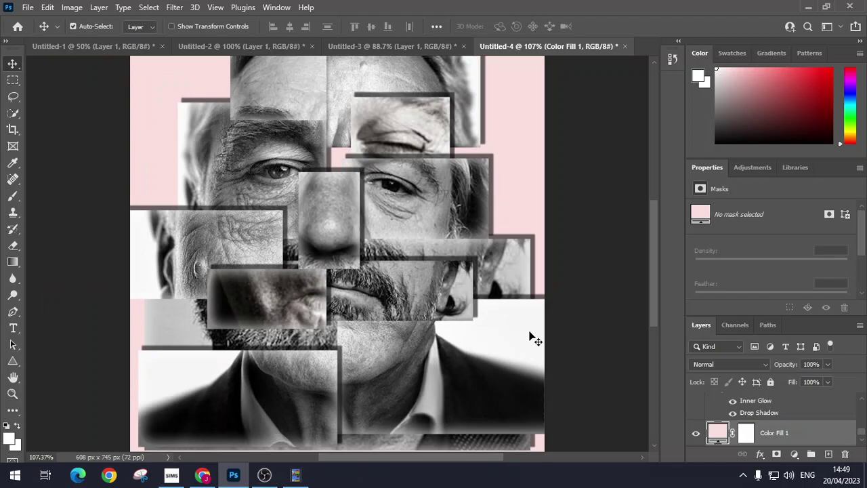
scroll(532, 337, "down", 1)
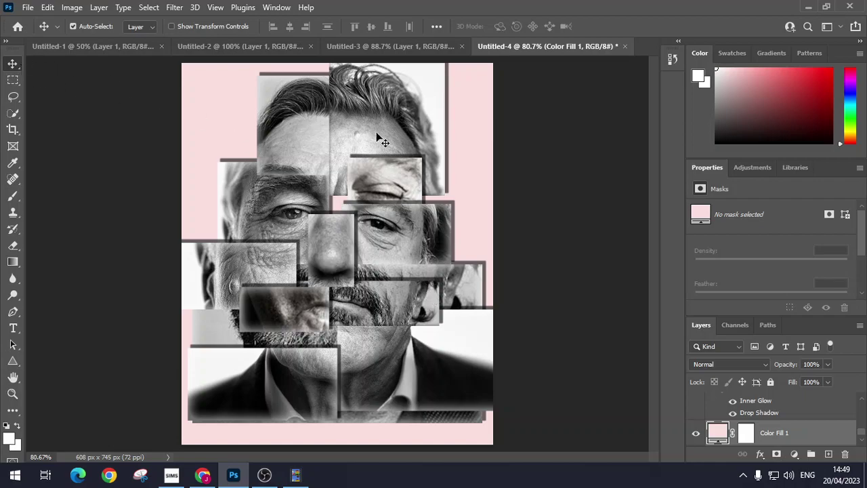
key("ctrl+a")
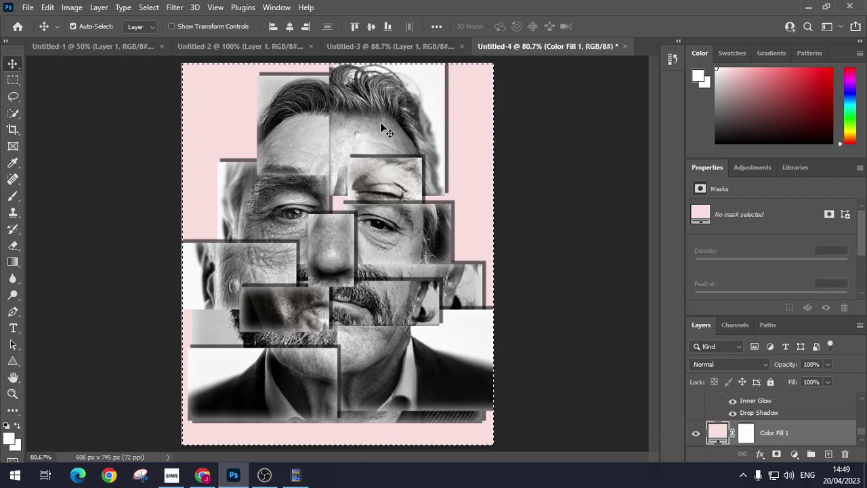
left_click_drag(391, 106, 388, 112)
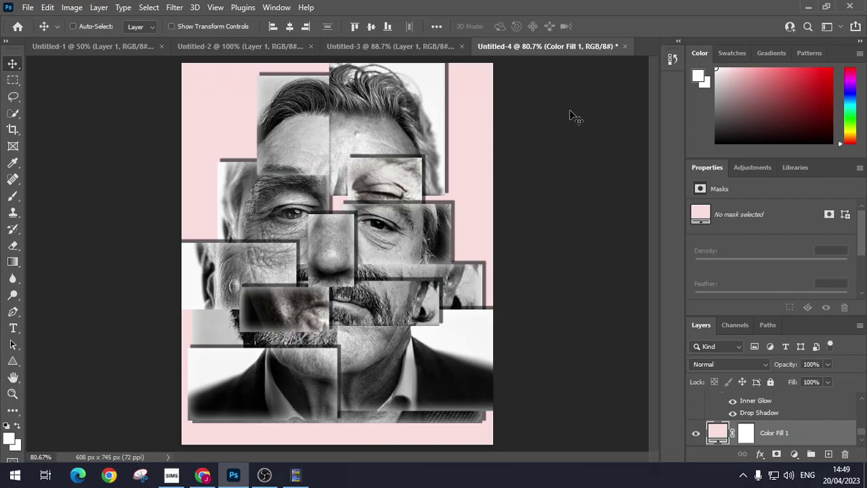
key("ctrl+d")
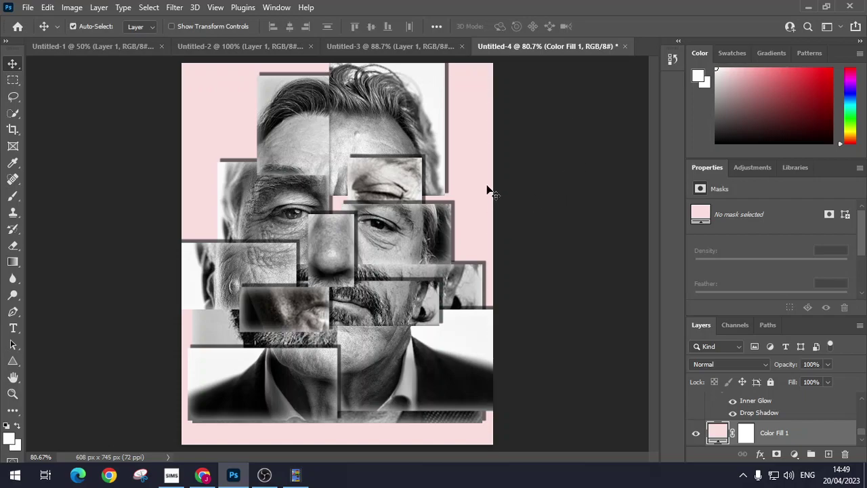
key("shift+super+s")
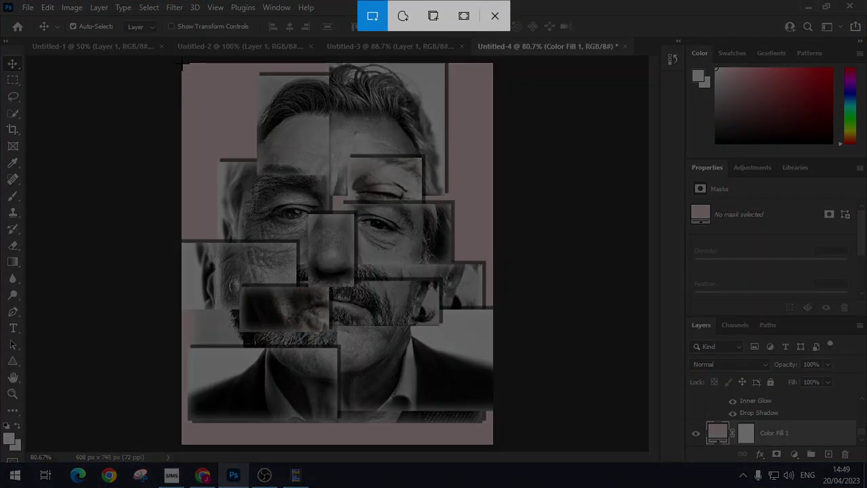
left_click_drag(182, 64, 492, 448)
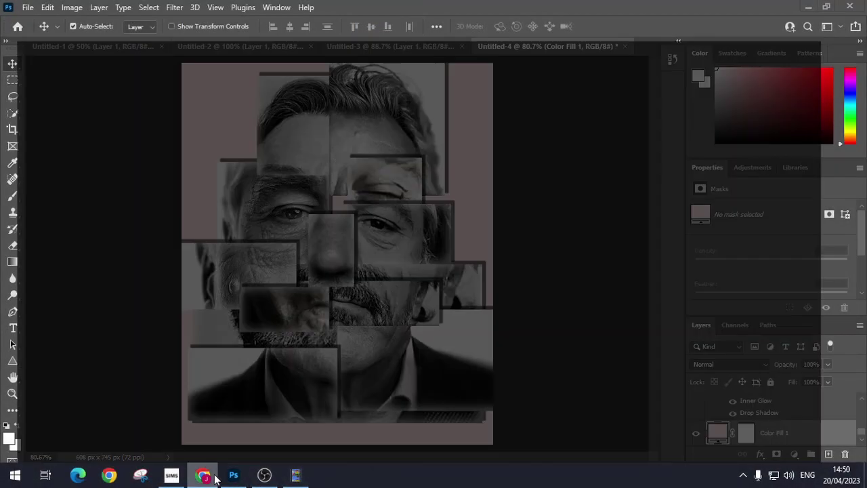
left_click(202, 474)
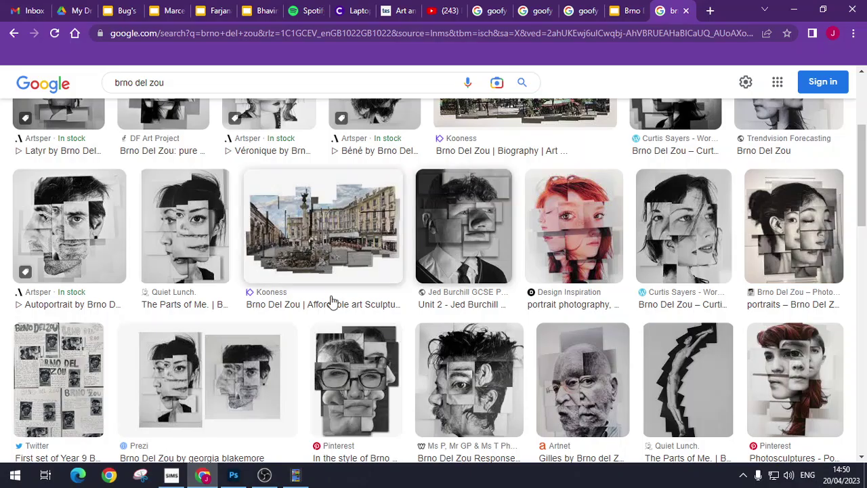
Paste the portrait snip onto the Brno Del Zou Walkthrough title slide, nudged up and slightly enlarged.
left_click(625, 10)
key("ctrl+v")
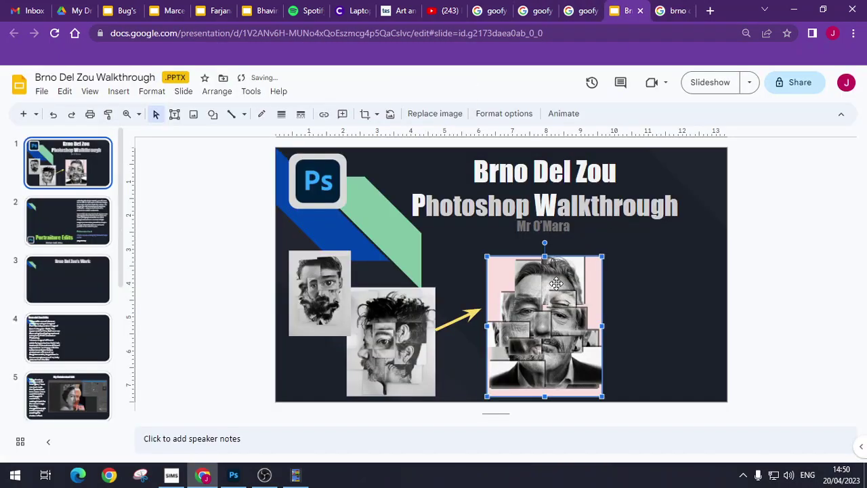
left_click_drag(567, 290, 570, 273)
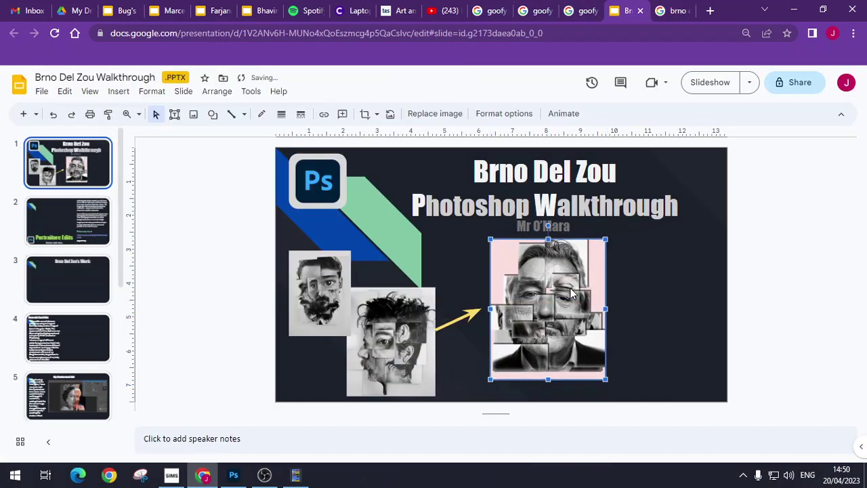
mouse_move(605, 378)
left_mouse_down()
mouse_move(618, 396)
mouse_move(595, 372)
left_mouse_up()
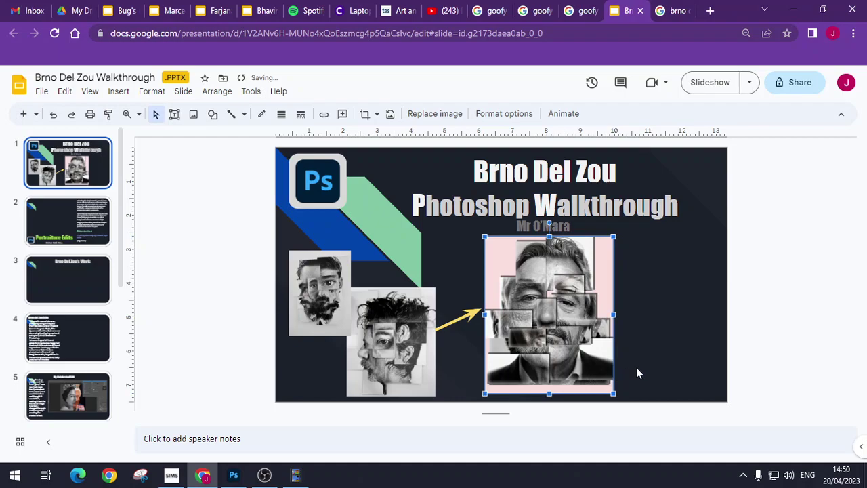
left_click(675, 363)
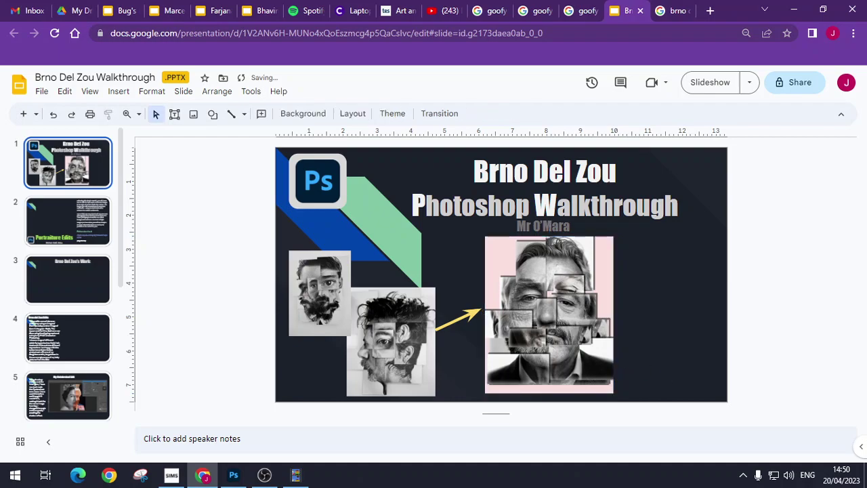
left_click(269, 477)
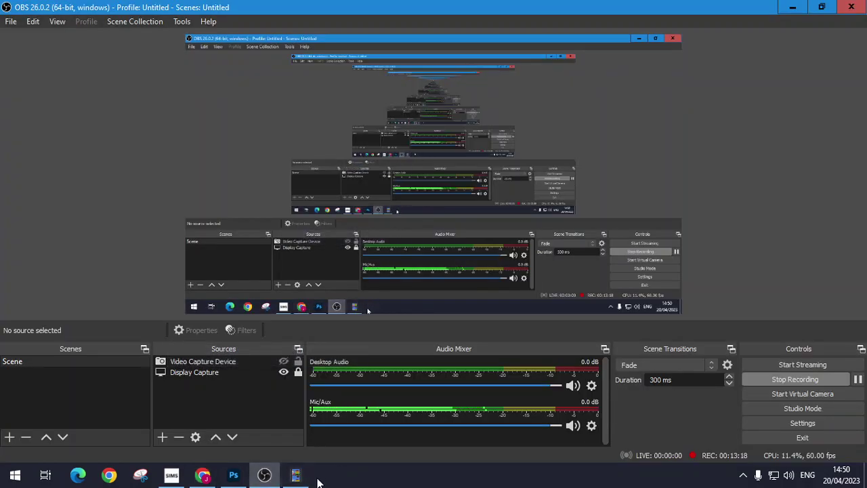